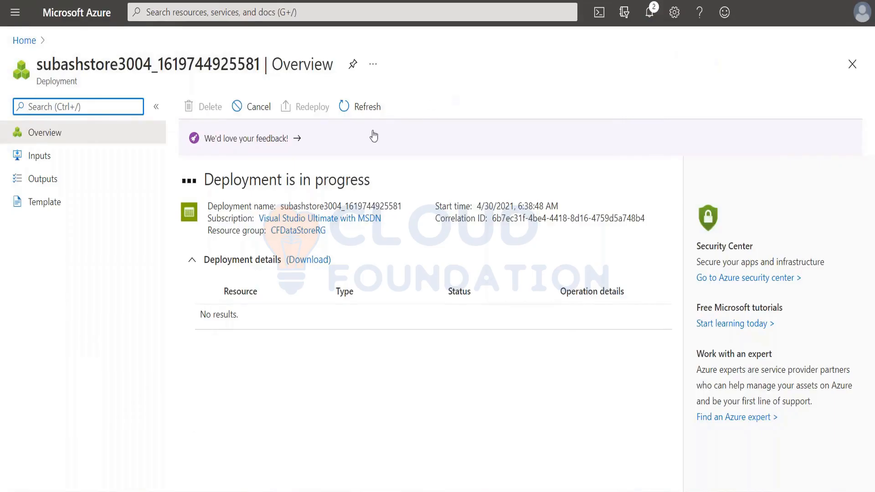
Refresh the deployment status, go to the deployed storage account and open its blob containers.
{"action": "left_click", "coordinate": [364, 109]}
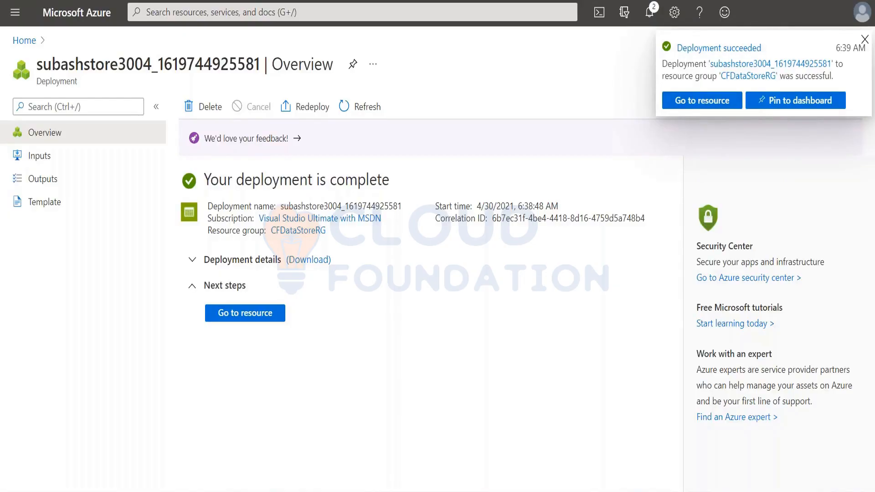
{"action": "left_click", "coordinate": [695, 101]}
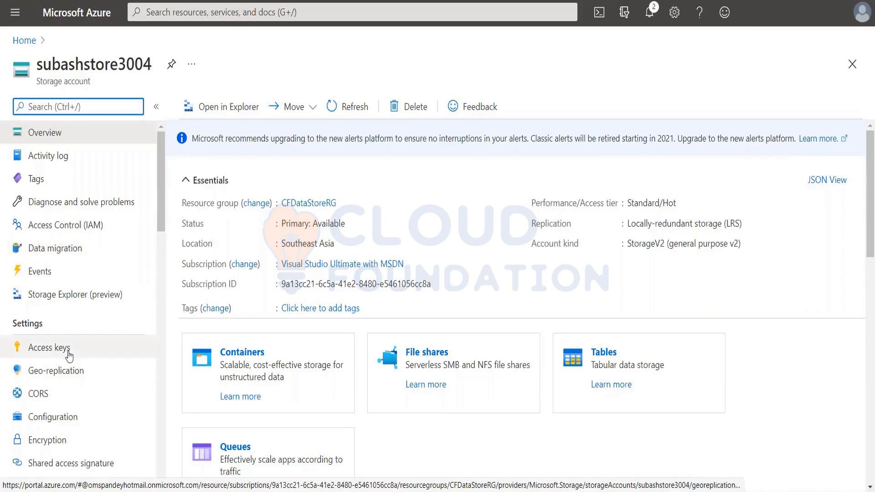
{"action": "scroll", "coordinate": [69, 354], "scroll_direction": "down", "scroll_amount": 1}
{"action": "scroll", "coordinate": [69, 354], "scroll_direction": "down", "scroll_amount": 3}
{"action": "scroll", "coordinate": [69, 354], "scroll_direction": "up", "scroll_amount": 2}
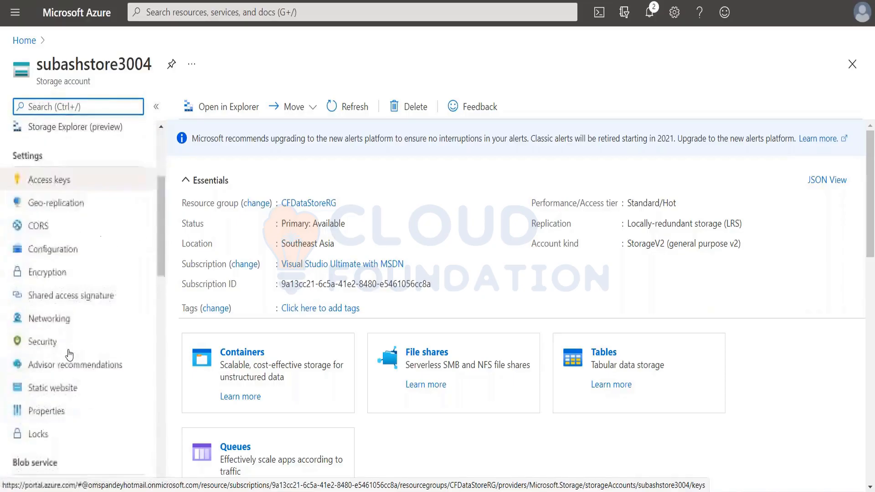
{"action": "scroll", "coordinate": [69, 354], "scroll_direction": "down", "scroll_amount": 2}
{"action": "scroll", "coordinate": [70, 355], "scroll_direction": "down", "scroll_amount": 5}
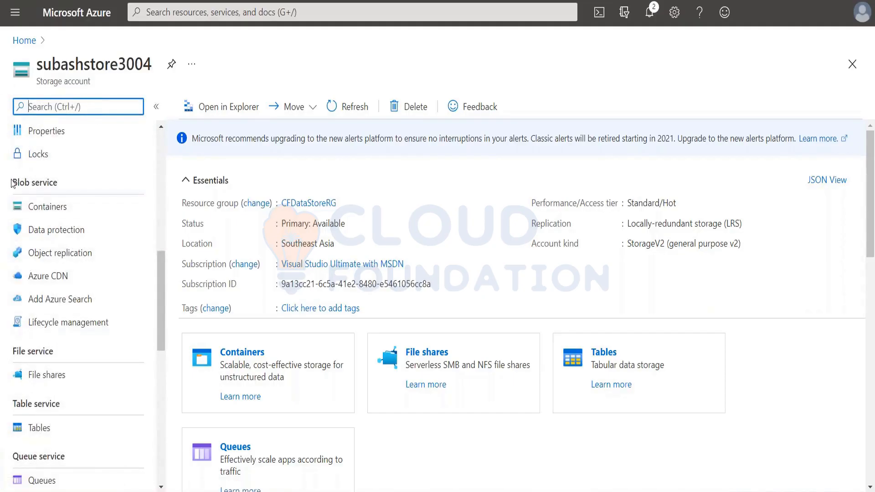
{"action": "left_click_drag", "start_coordinate": [13, 182], "coordinate": [63, 188]}
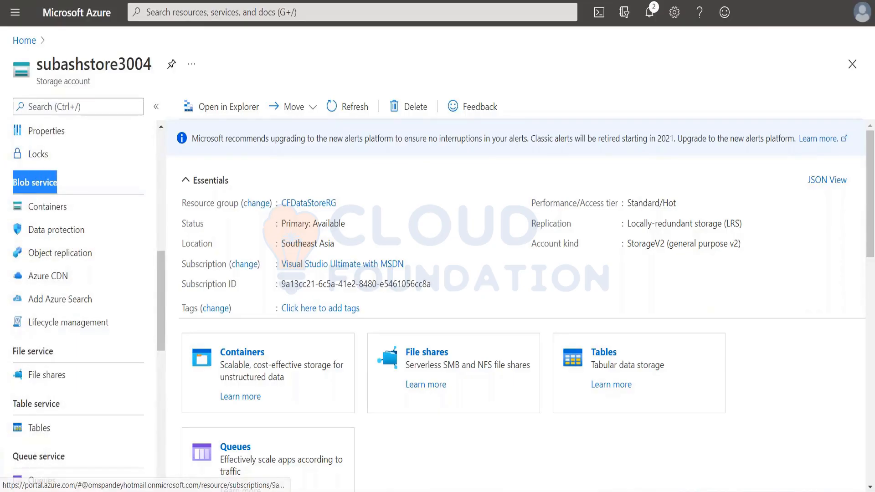
{"action": "left_click", "coordinate": [47, 208]}
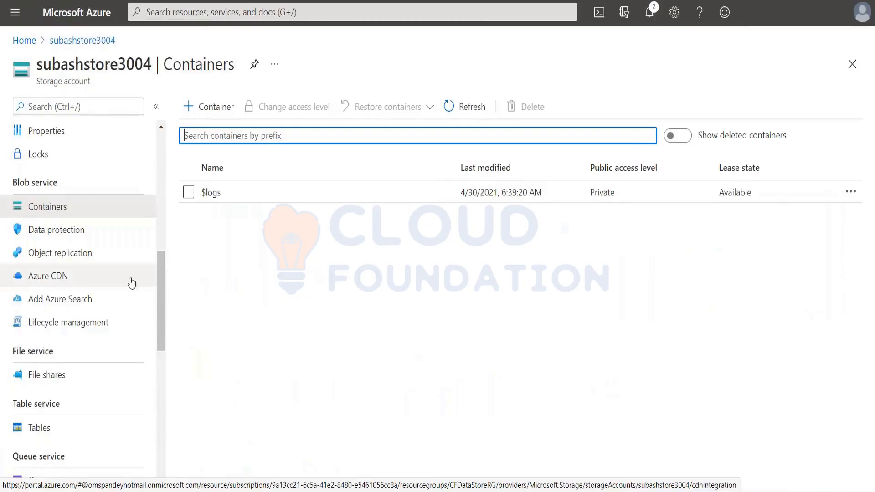
Start a new container named images with public access level Private (no anonymous access).
{"action": "left_click", "coordinate": [216, 107]}
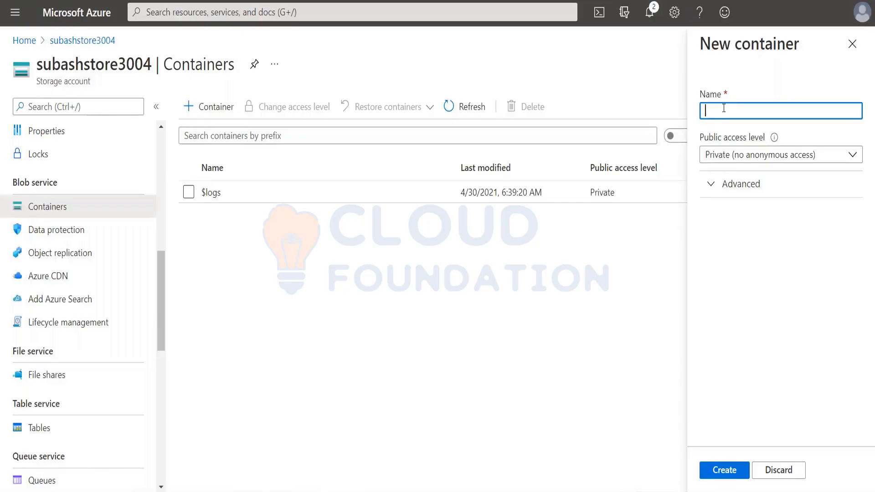
{"action": "type", "text": "images"}
{"action": "left_click", "coordinate": [758, 159]}
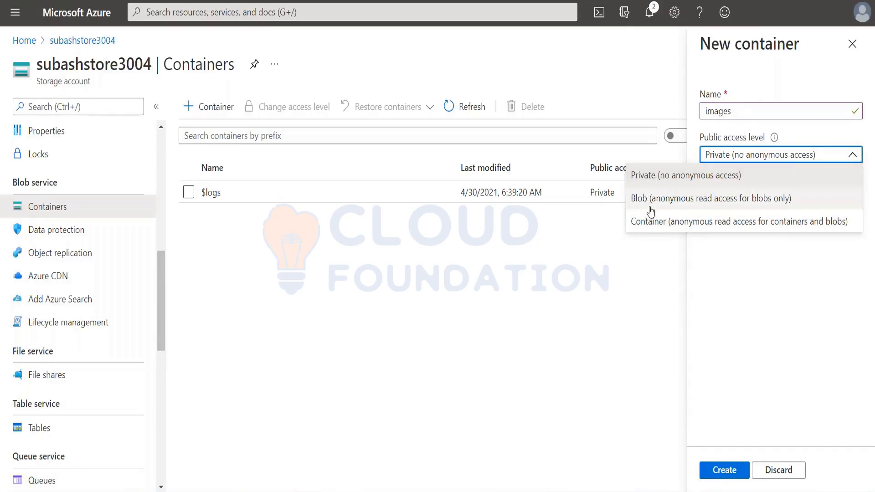
{"action": "left_click", "coordinate": [660, 180]}
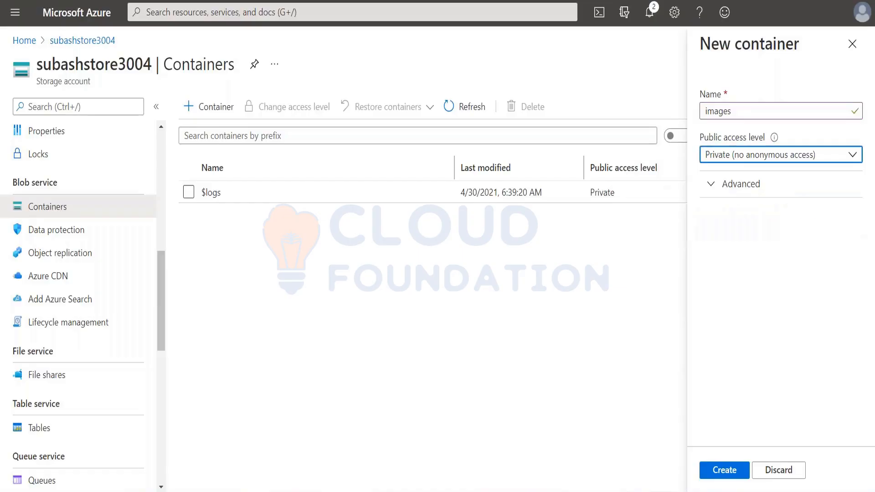
Check the advanced encryption scope options for the new container, leave them unset and create the container.
{"action": "left_click", "coordinate": [711, 187]}
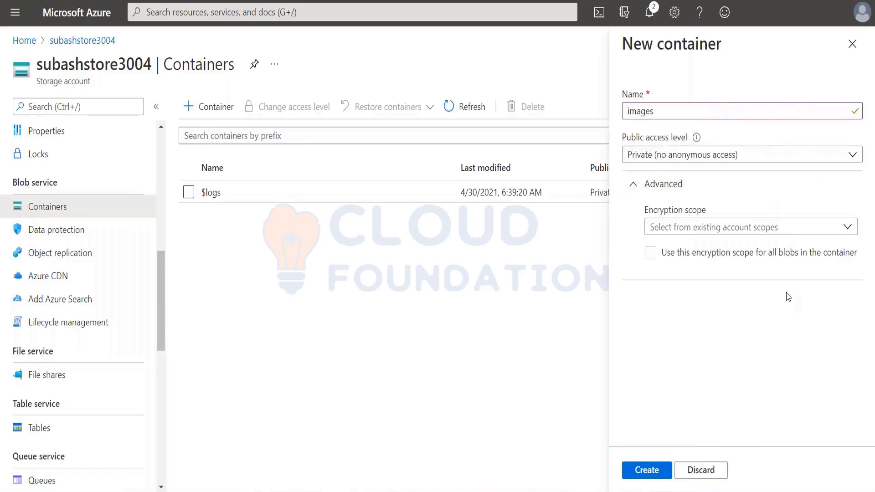
{"action": "left_click", "coordinate": [849, 229]}
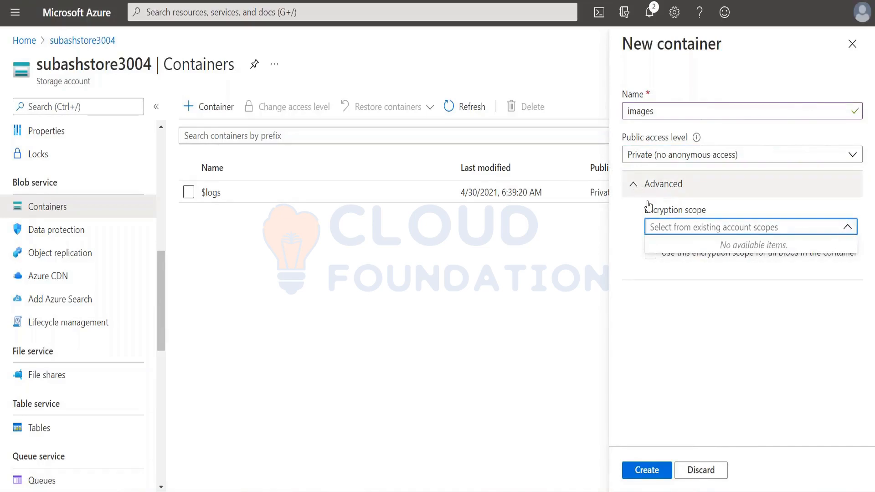
{"action": "left_click", "coordinate": [675, 331]}
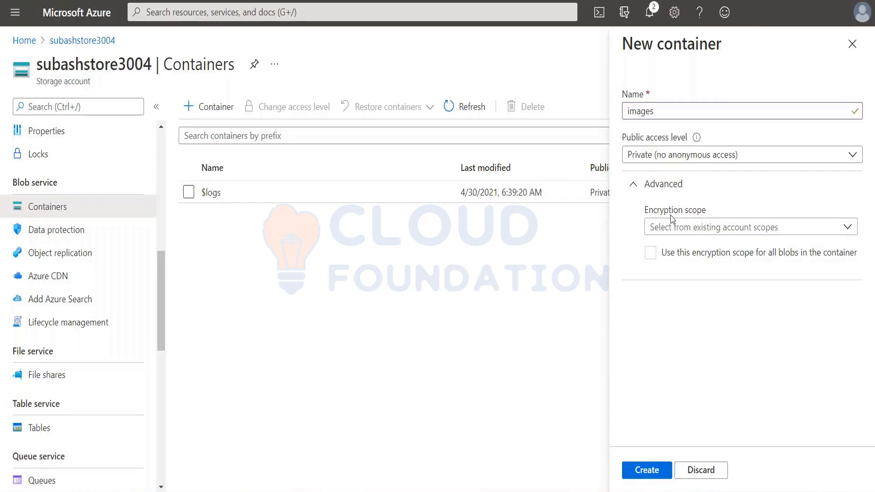
{"action": "left_click", "coordinate": [633, 187]}
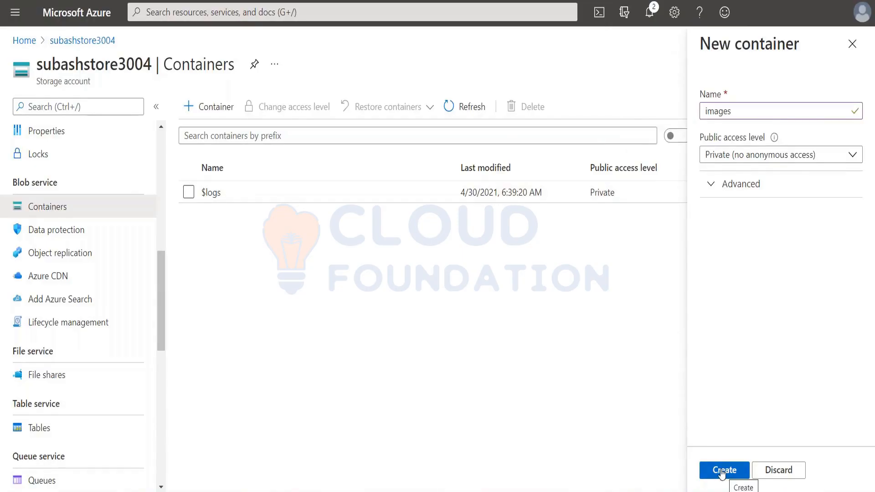
{"action": "left_click", "coordinate": [722, 472]}
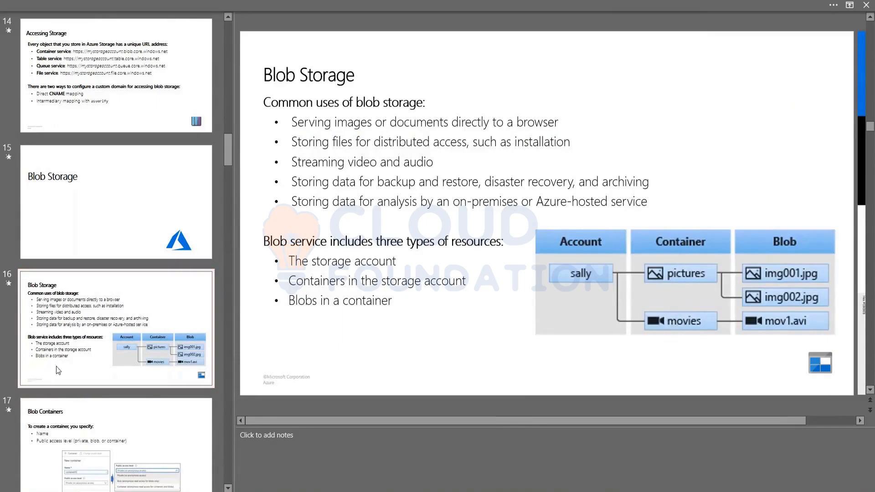
Present the Blob Containers slide full screen in PowerPoint and advance to the Blob Access Tiers slide.
{"action": "scroll", "coordinate": [95, 400], "scroll_direction": "down", "scroll_amount": 1}
{"action": "scroll", "coordinate": [94, 398], "scroll_direction": "down", "scroll_amount": 3}
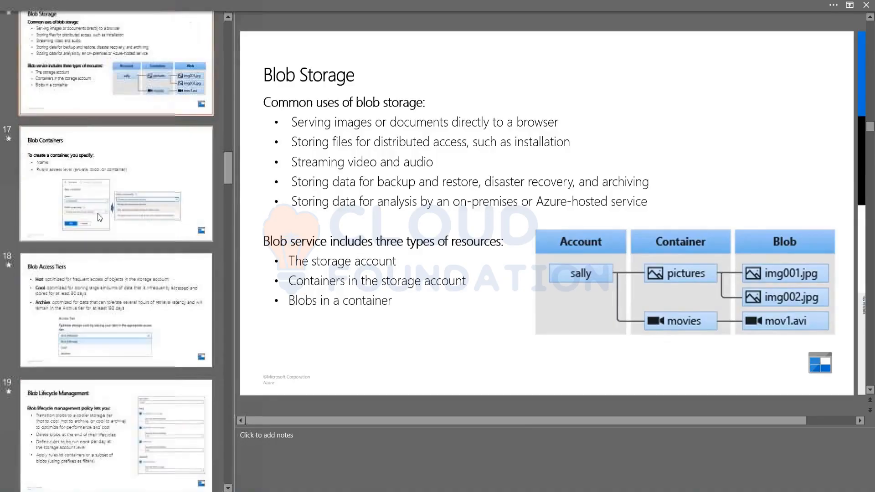
{"action": "left_click", "coordinate": [97, 198]}
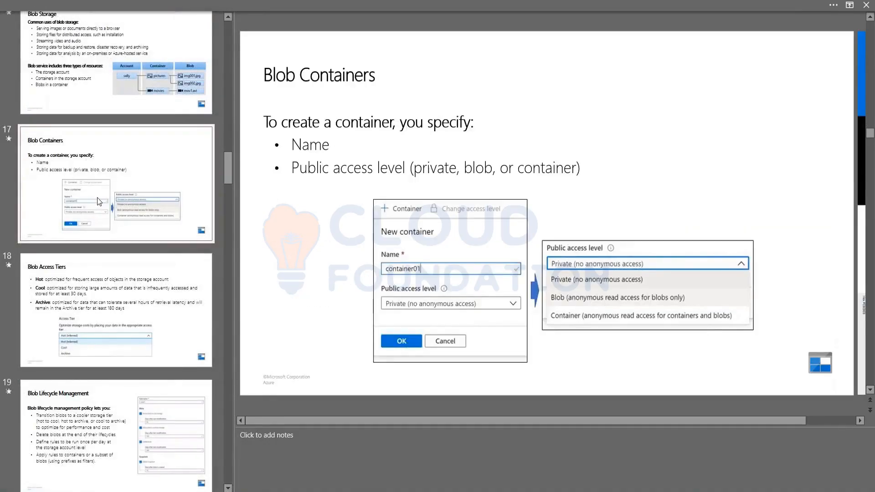
{"action": "key", "text": "shift+F5"}
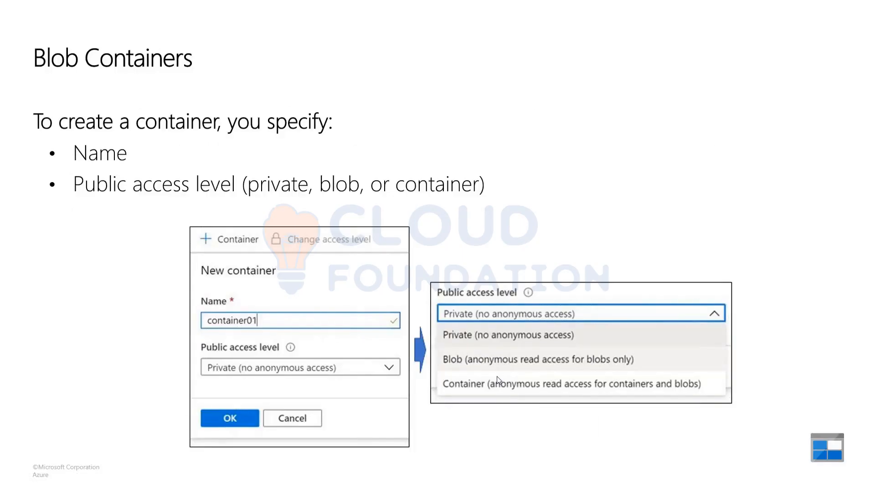
{"action": "key", "text": "Right"}
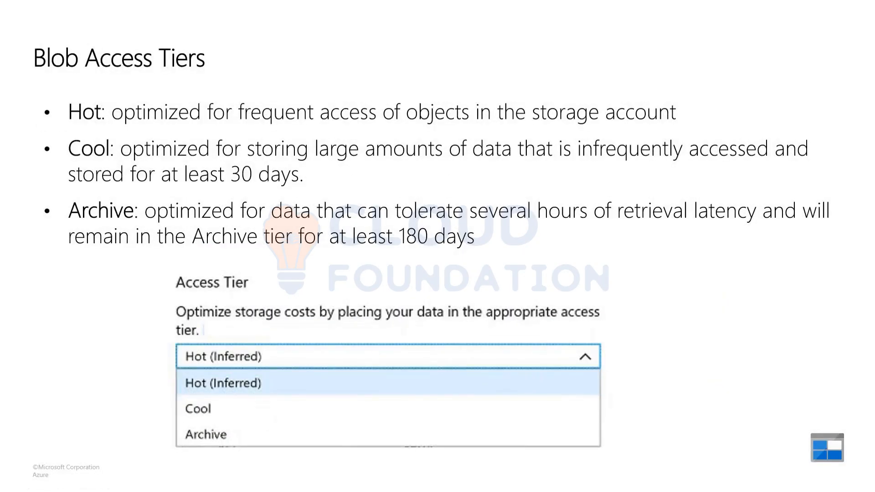
Switch back to the Azure portal in the browser and open the images container.
{"action": "key", "text": "alt+Tab"}
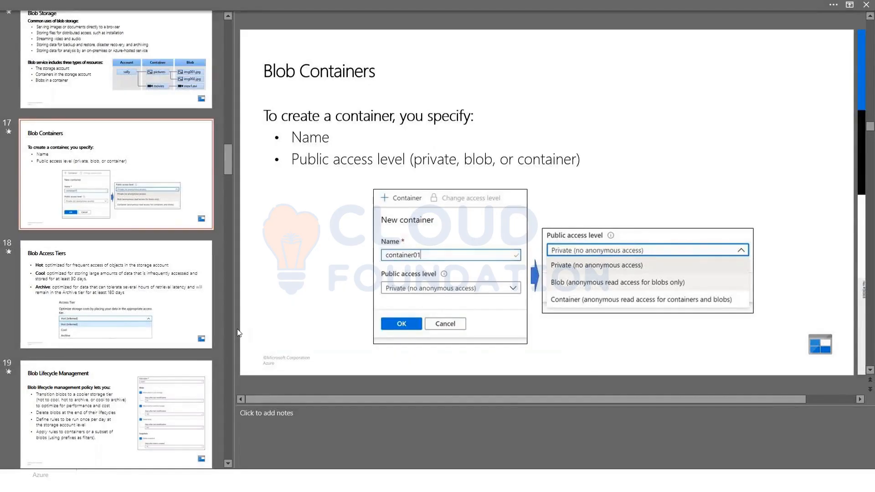
{"action": "key", "text": "alt+Tab"}
{"action": "key", "text": "alt+Tab"}
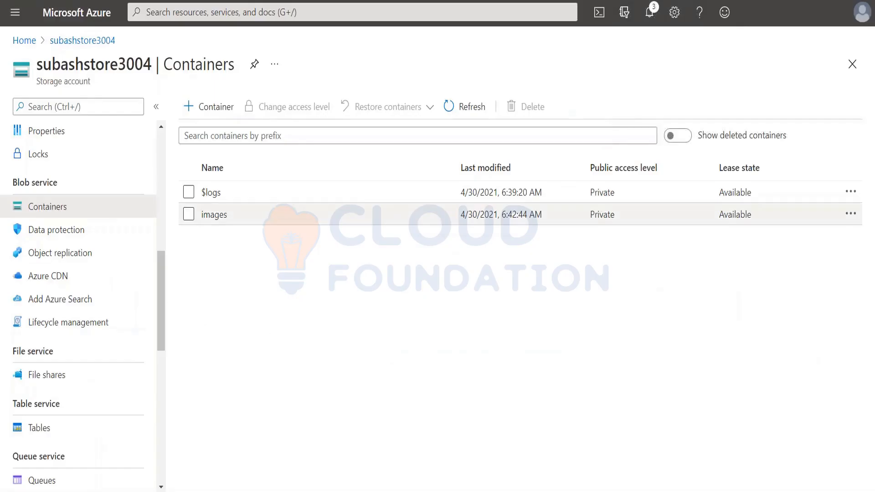
{"action": "left_click", "coordinate": [213, 216]}
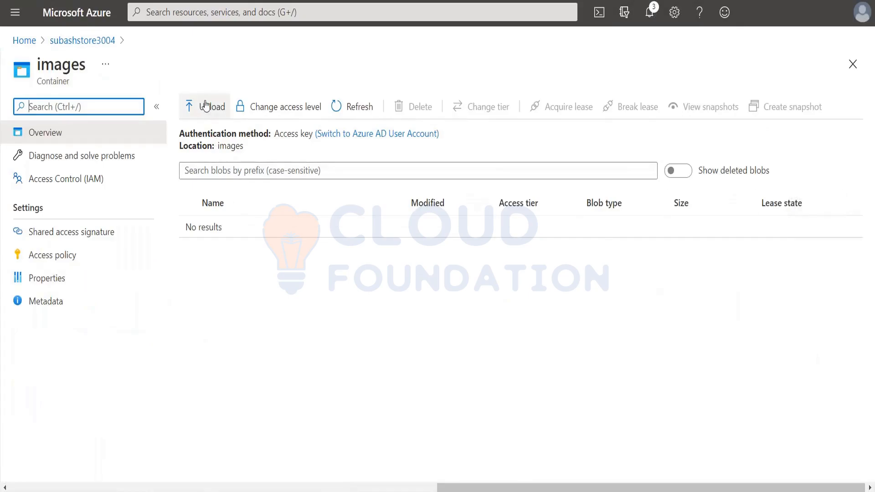
{"action": "left_click", "coordinate": [206, 106]}
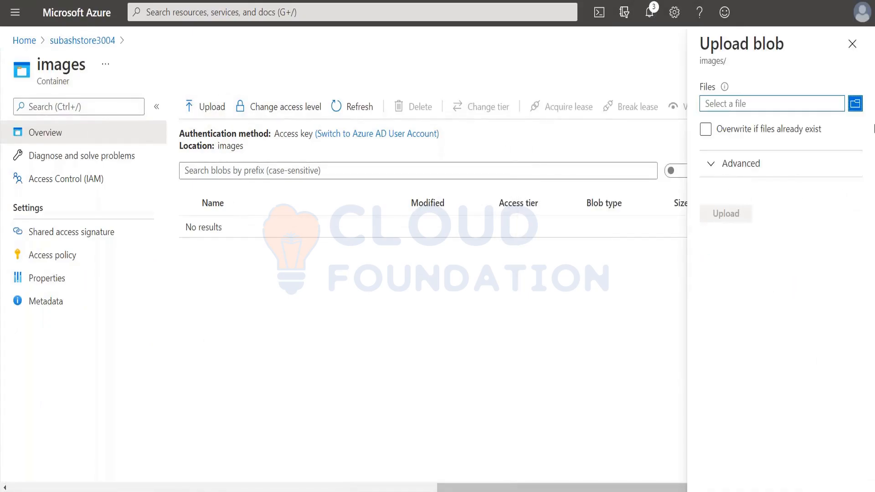
{"action": "left_click", "coordinate": [854, 105]}
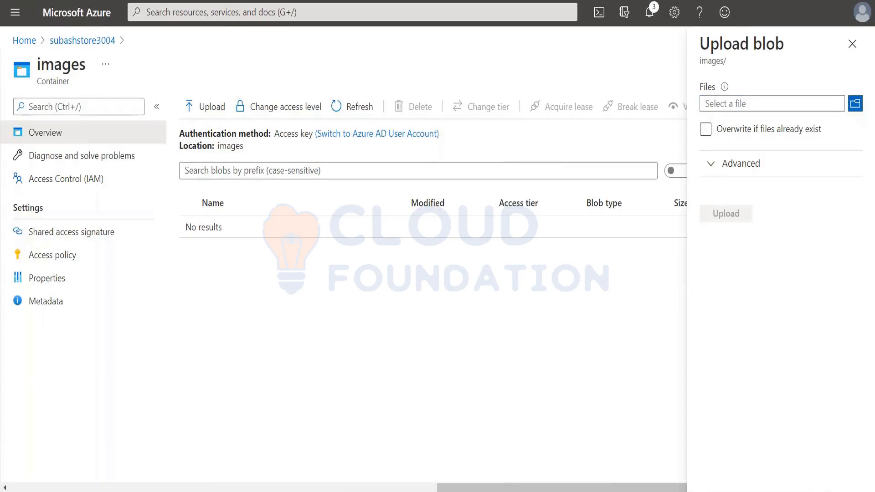
{"action": "scroll", "coordinate": [358, 271], "scroll_direction": "down", "scroll_amount": 3}
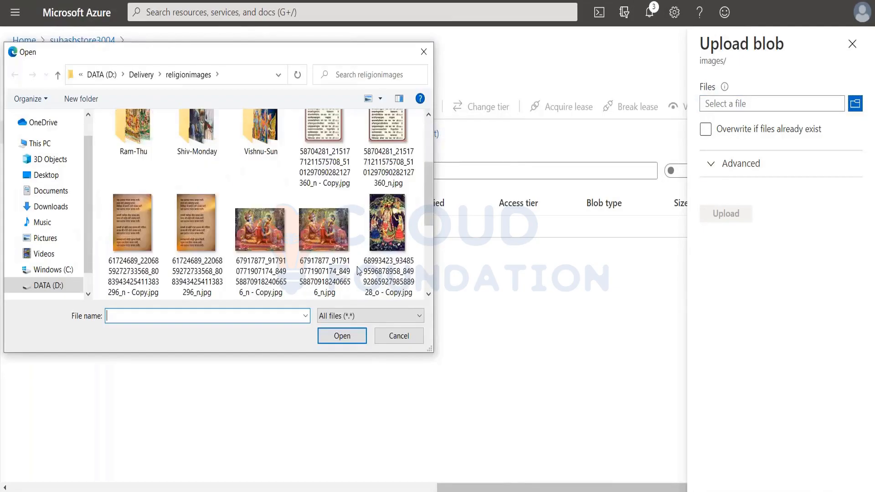
{"action": "scroll", "coordinate": [359, 271], "scroll_direction": "down", "scroll_amount": 2}
{"action": "left_click", "coordinate": [395, 223]}
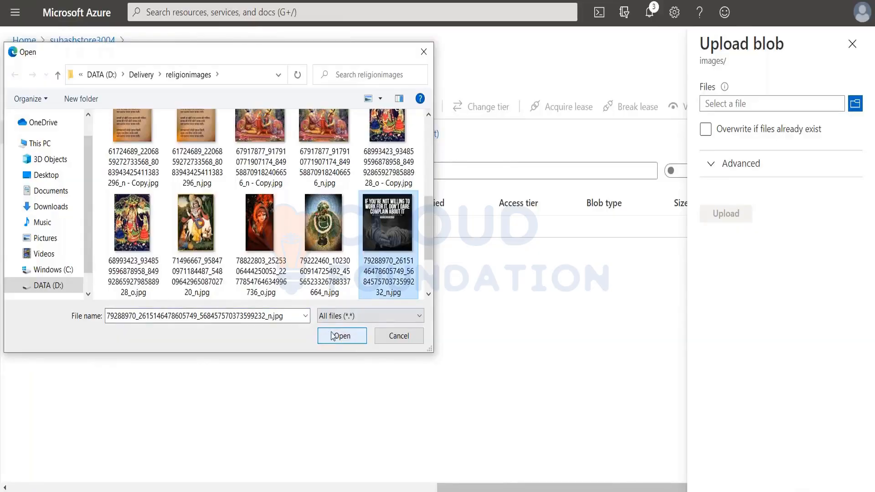
{"action": "left_click", "coordinate": [341, 336]}
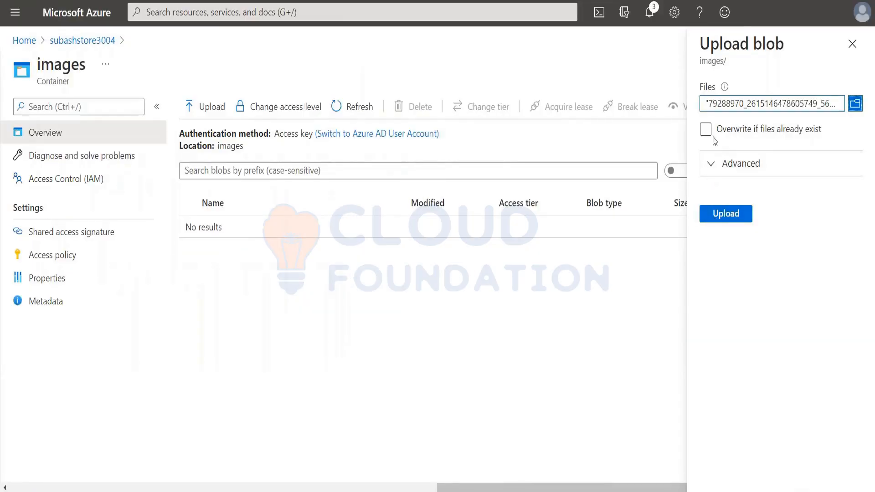
Examine the advanced blob upload options, including blob type and access tier, and close the form without uploading.
{"action": "left_click", "coordinate": [713, 164]}
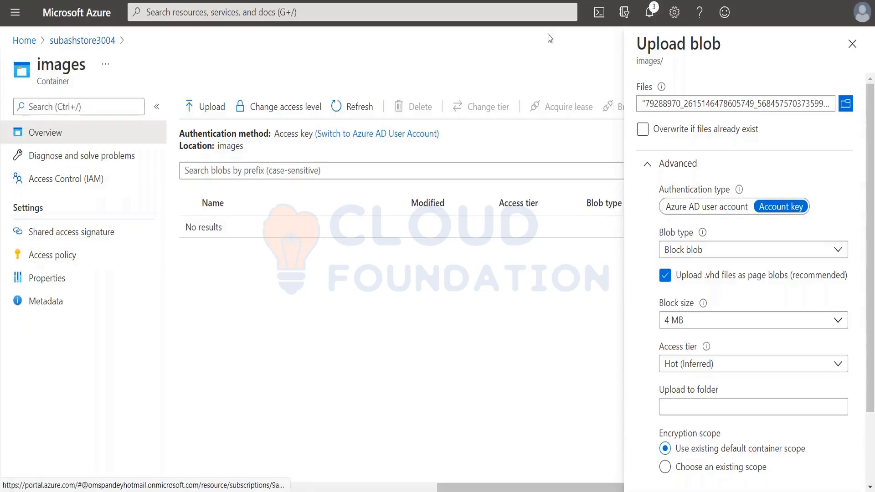
{"action": "left_click", "coordinate": [853, 44]}
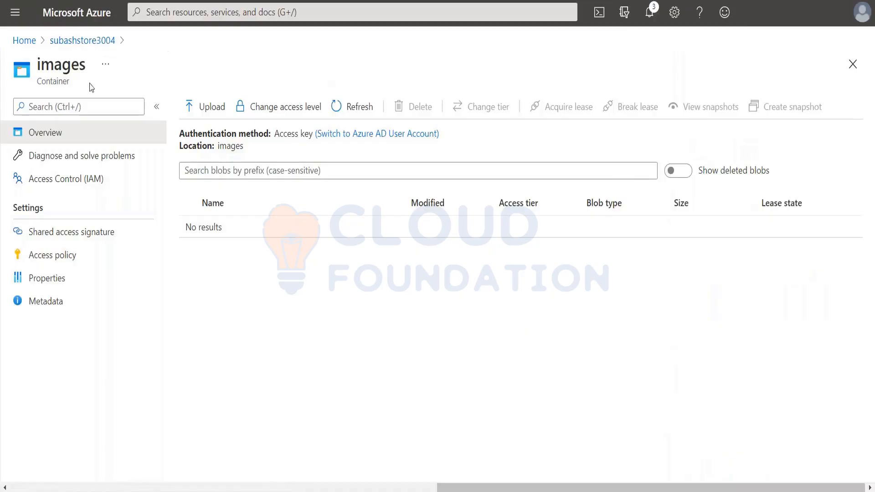
Return to the storage account's container list and open the account's access keys page.
{"action": "left_click", "coordinate": [87, 42]}
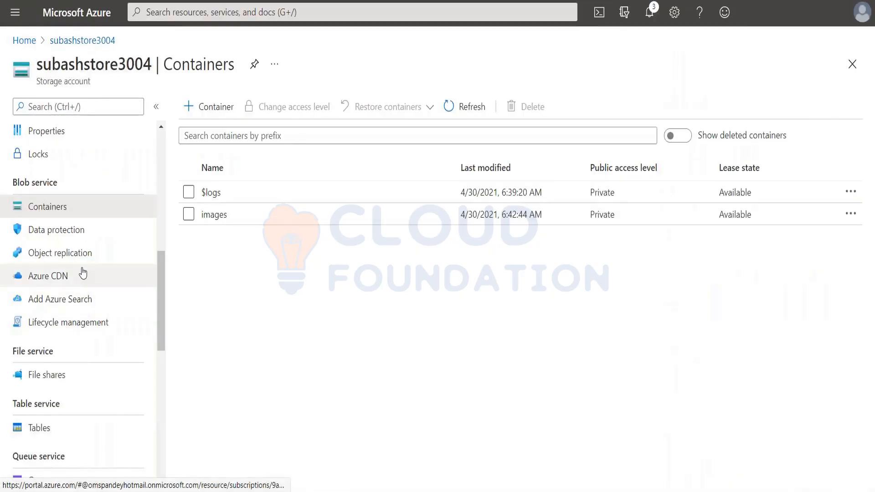
{"action": "scroll", "coordinate": [83, 280], "scroll_direction": "up", "scroll_amount": 3}
{"action": "scroll", "coordinate": [82, 272], "scroll_direction": "down", "scroll_amount": 5}
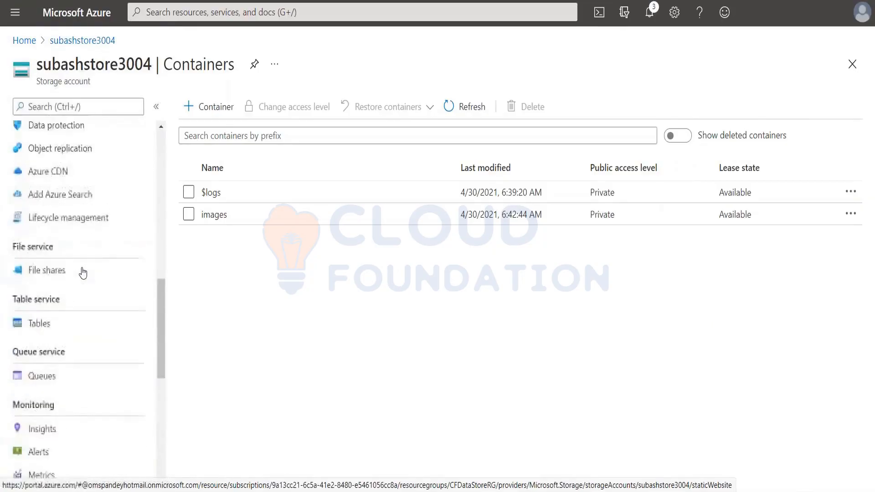
{"action": "scroll", "coordinate": [82, 272], "scroll_direction": "up", "scroll_amount": 5}
{"action": "scroll", "coordinate": [82, 272], "scroll_direction": "up", "scroll_amount": 3}
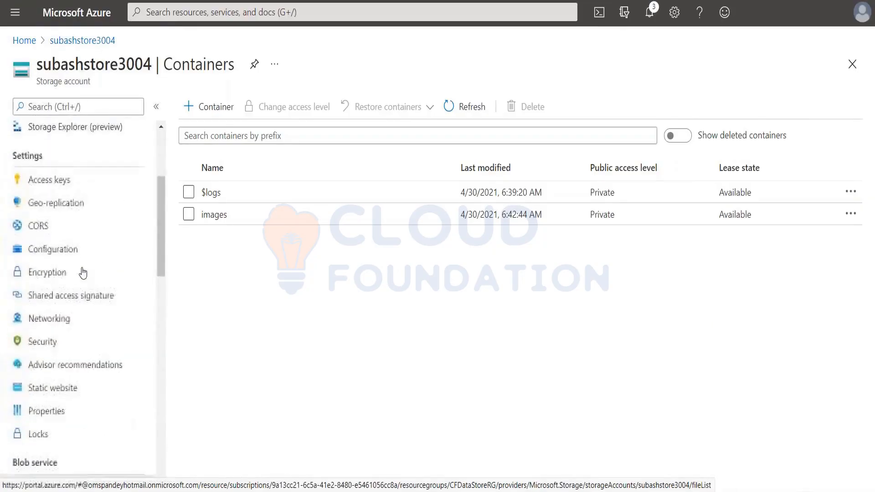
{"action": "scroll", "coordinate": [82, 273], "scroll_direction": "down", "scroll_amount": 2}
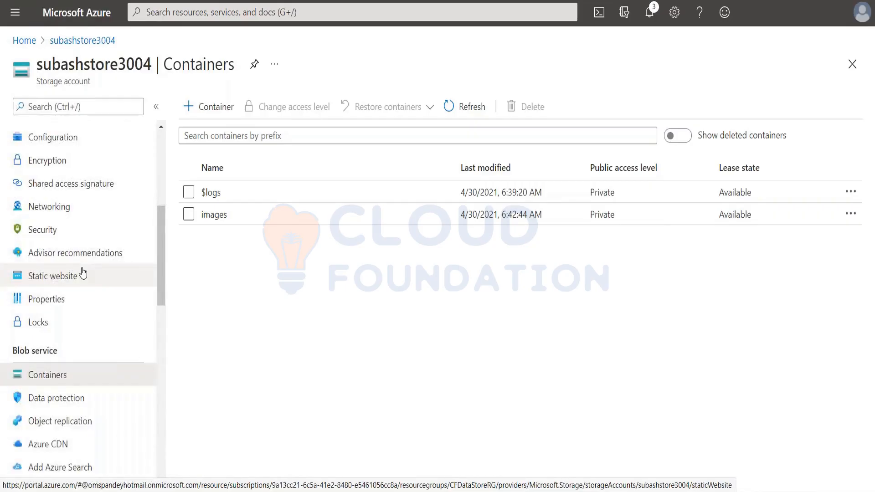
{"action": "scroll", "coordinate": [83, 272], "scroll_direction": "up", "scroll_amount": 3}
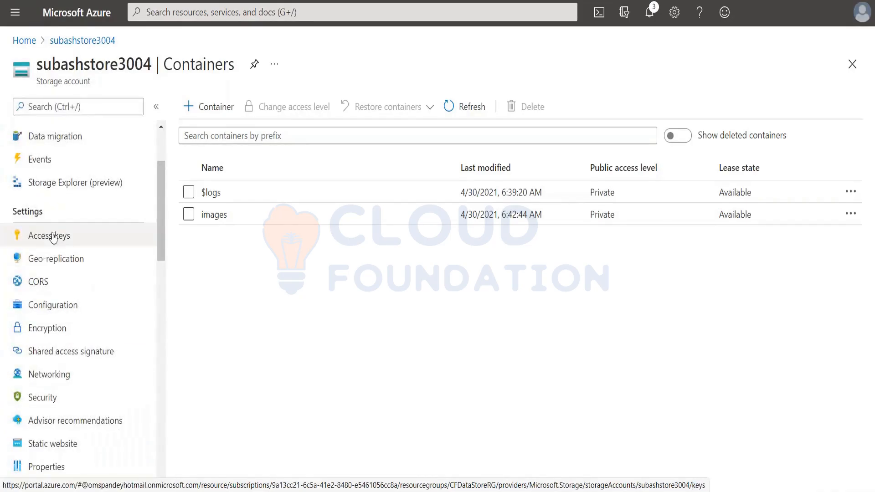
{"action": "left_click", "coordinate": [57, 236]}
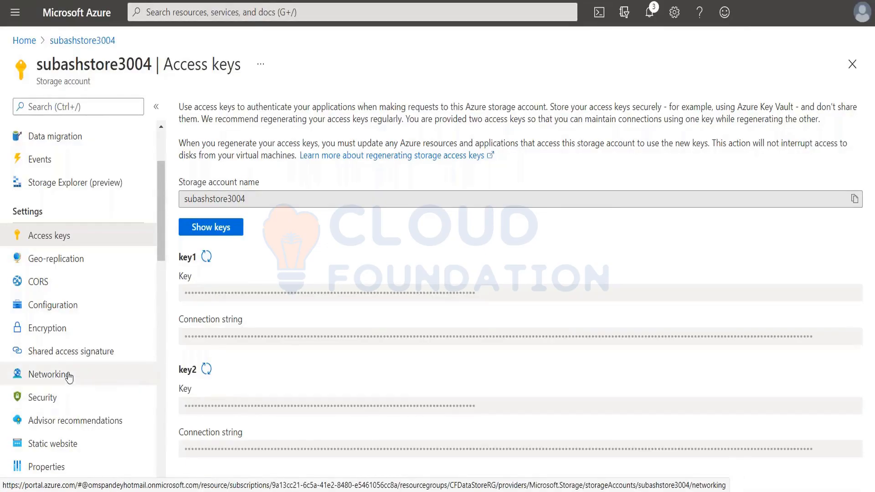
Reopen the images container from the account's container list and start a blob upload with the advanced options shown.
{"action": "scroll", "coordinate": [60, 390], "scroll_direction": "down", "scroll_amount": 5}
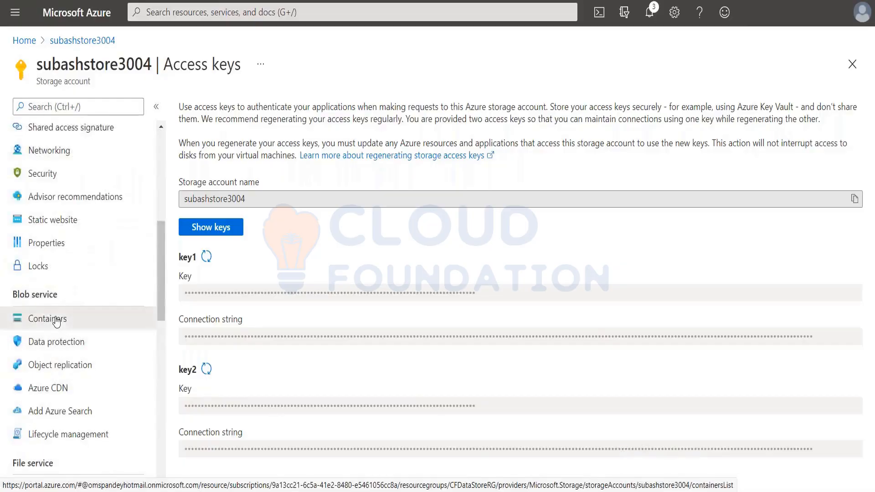
{"action": "left_click", "coordinate": [58, 318]}
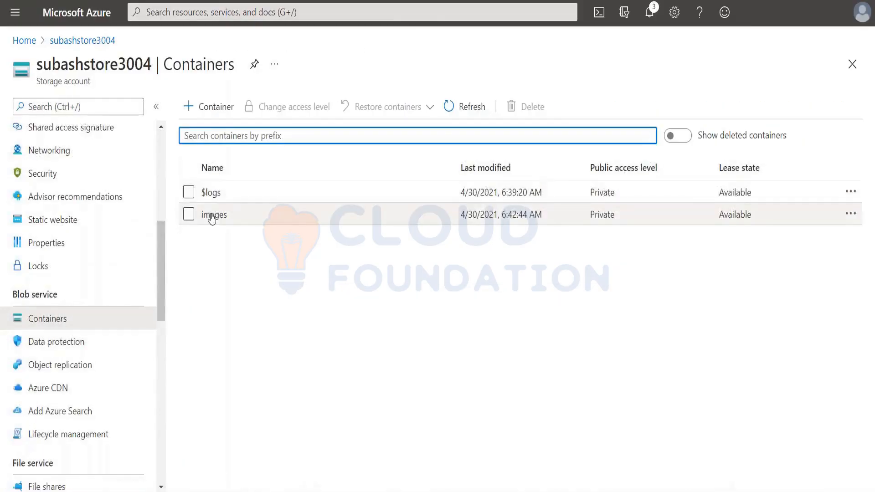
{"action": "left_click", "coordinate": [214, 215]}
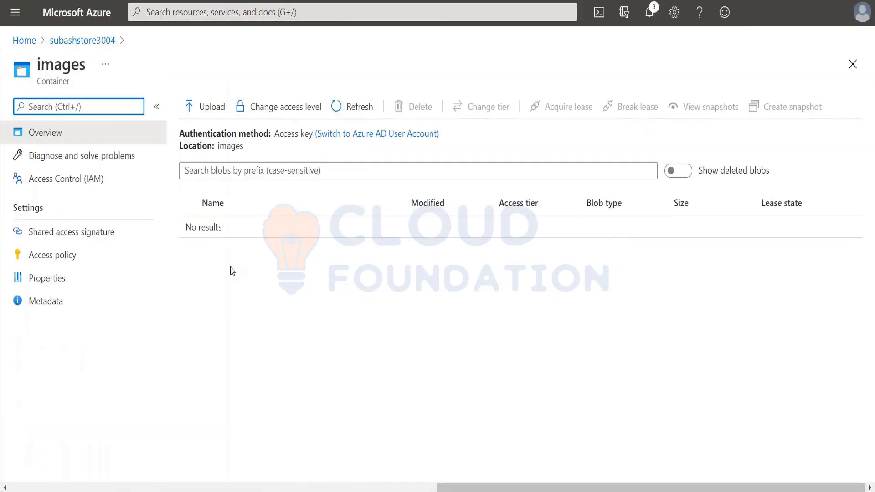
{"action": "left_click", "coordinate": [210, 112]}
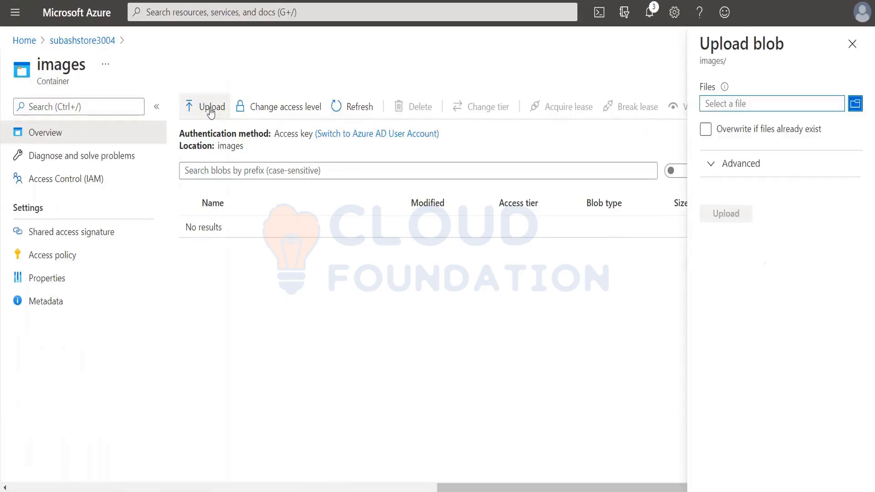
{"action": "left_click", "coordinate": [714, 165]}
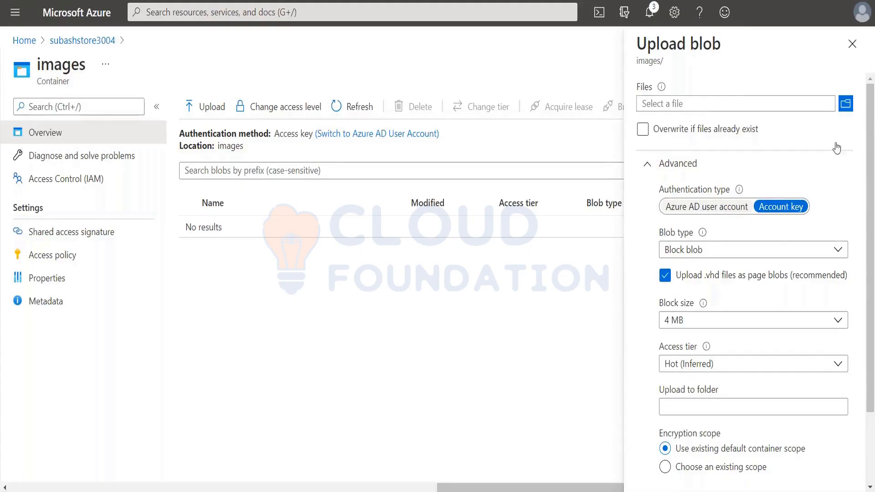
{"action": "left_click", "coordinate": [846, 103]}
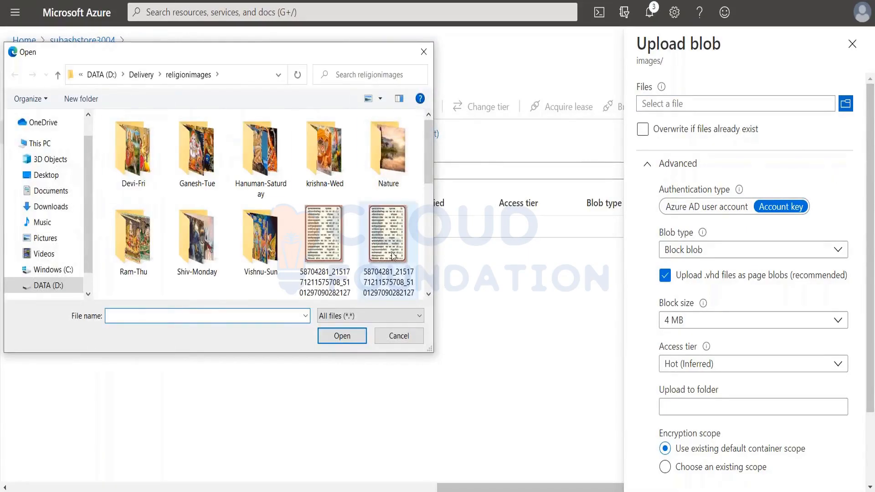
{"action": "scroll", "coordinate": [393, 256], "scroll_direction": "down", "scroll_amount": 5}
{"action": "left_click", "coordinate": [392, 254]}
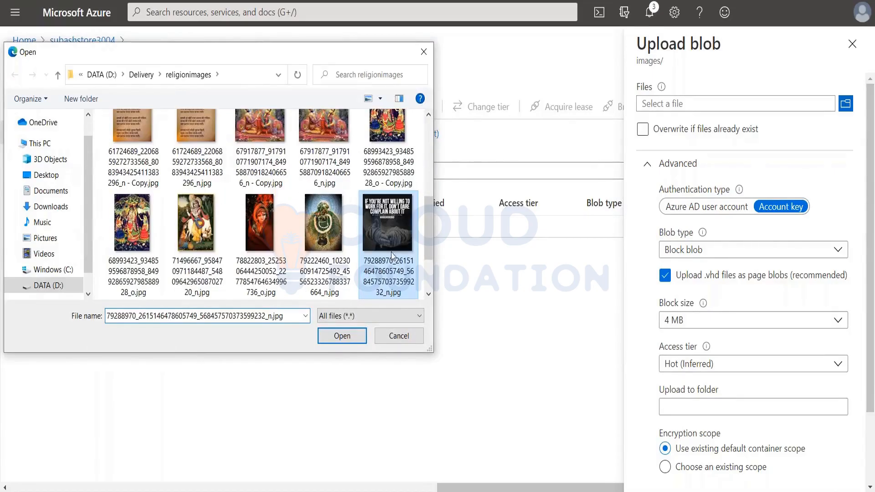
{"action": "left_click", "coordinate": [341, 336]}
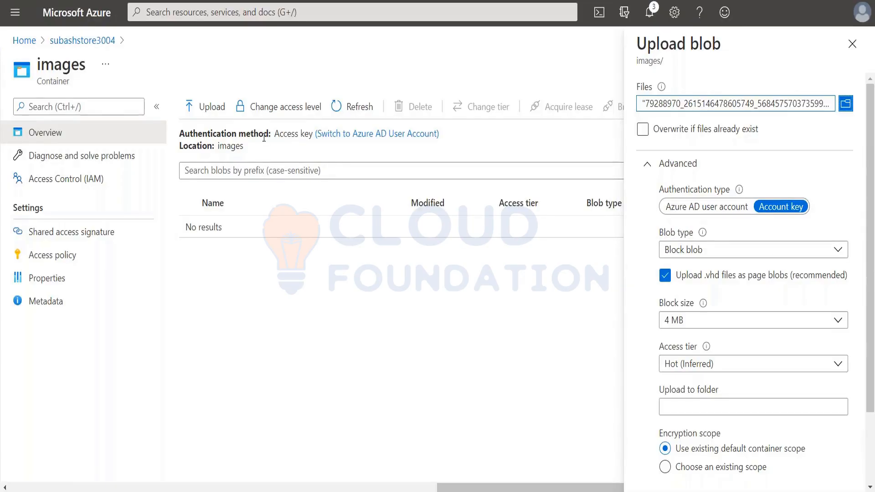
Review the blob types, keep Block blob, and set the upload's block size to 64 KB.
{"action": "scroll", "coordinate": [872, 357], "scroll_direction": "down", "scroll_amount": 1}
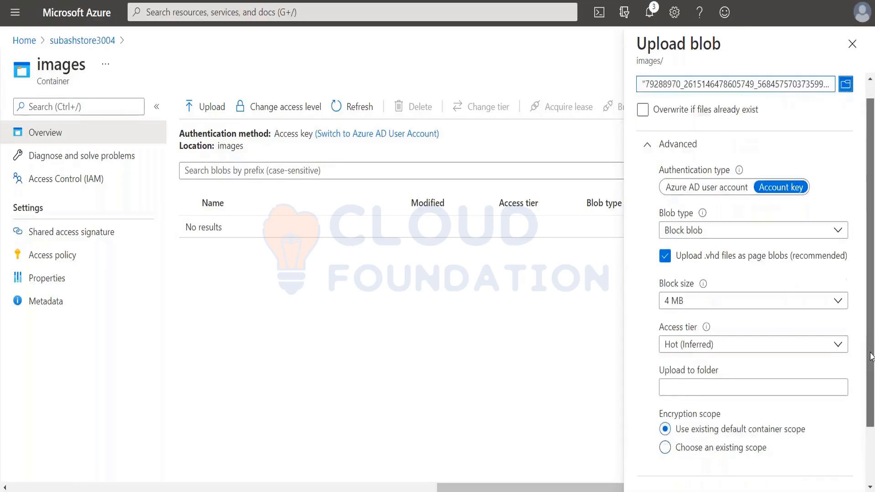
{"action": "scroll", "coordinate": [872, 356], "scroll_direction": "down", "scroll_amount": 1}
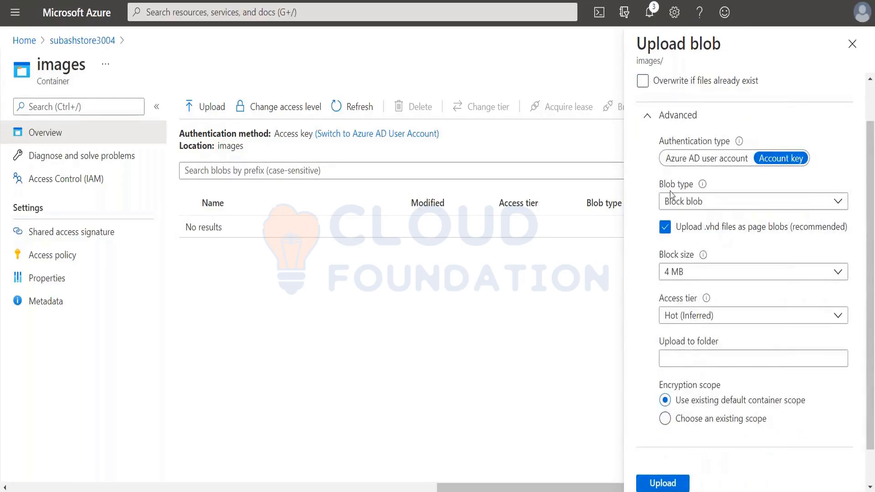
{"action": "left_click", "coordinate": [747, 201]}
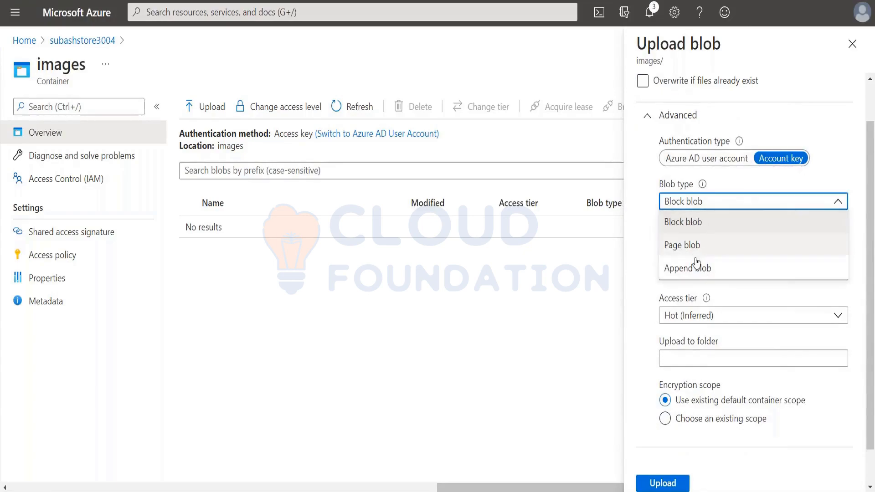
{"action": "mouse_move", "coordinate": [705, 187]}
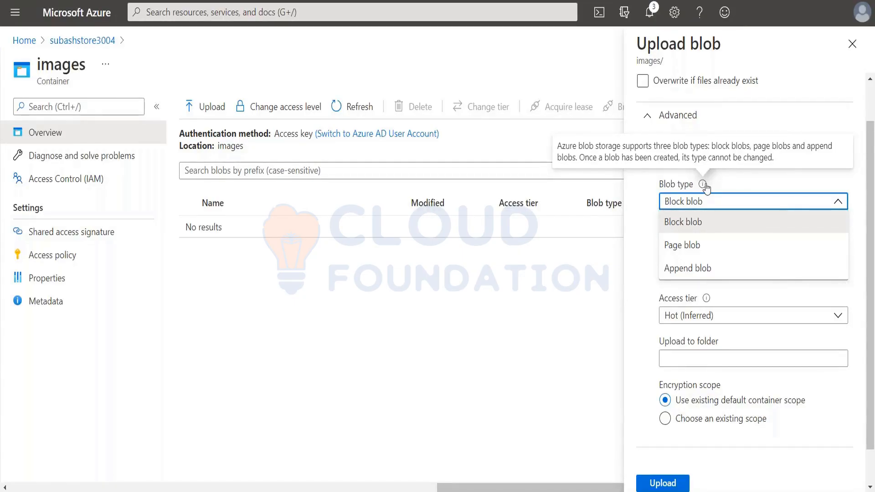
{"action": "left_click", "coordinate": [684, 223]}
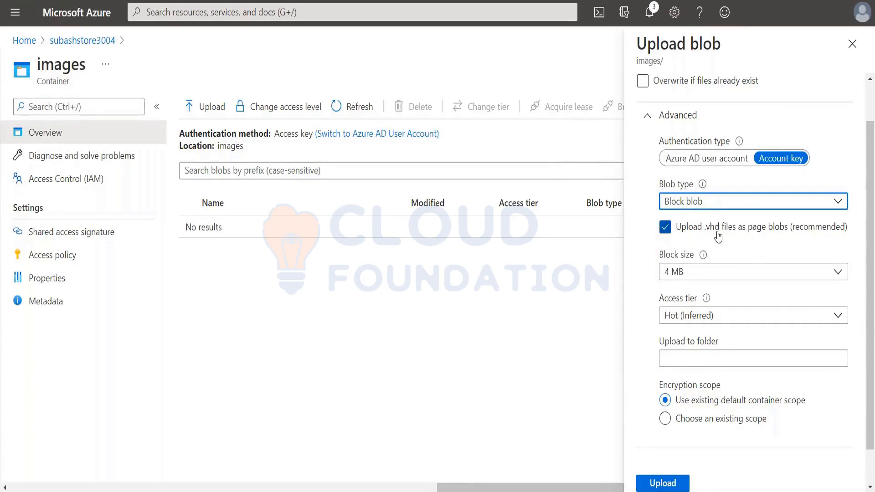
{"action": "left_click", "coordinate": [732, 279]}
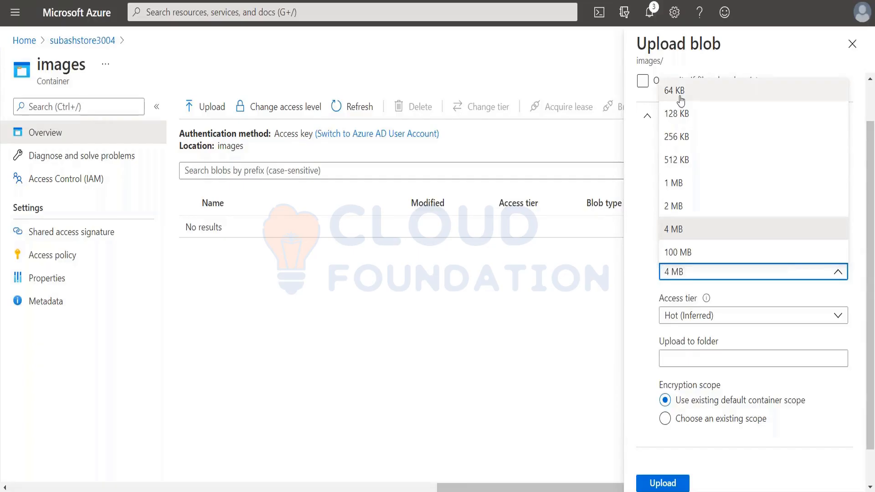
{"action": "left_click", "coordinate": [681, 101]}
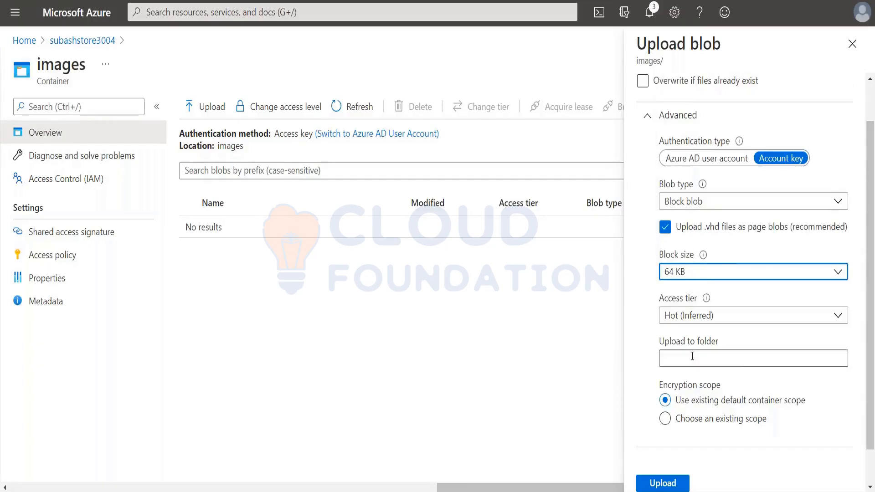
Keep the access tier at Hot (Inferred) and set the upload folder to motivation.
{"action": "left_click", "coordinate": [838, 318]}
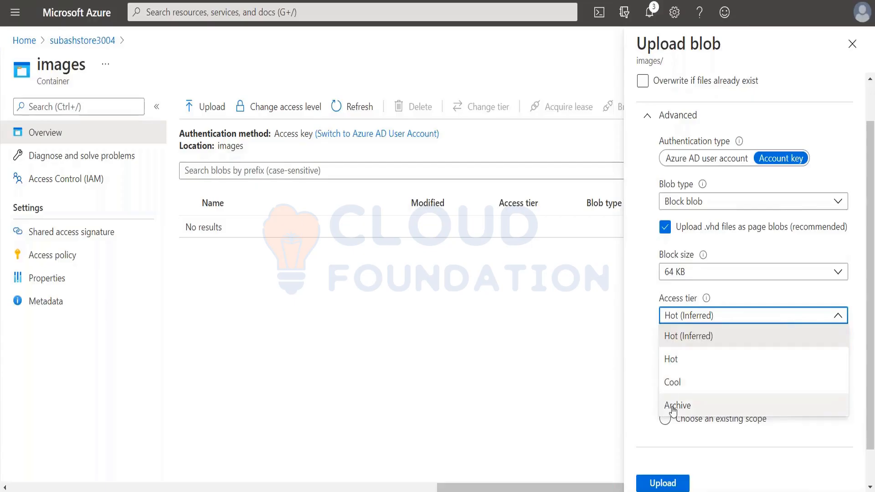
{"action": "left_click", "coordinate": [682, 339]}
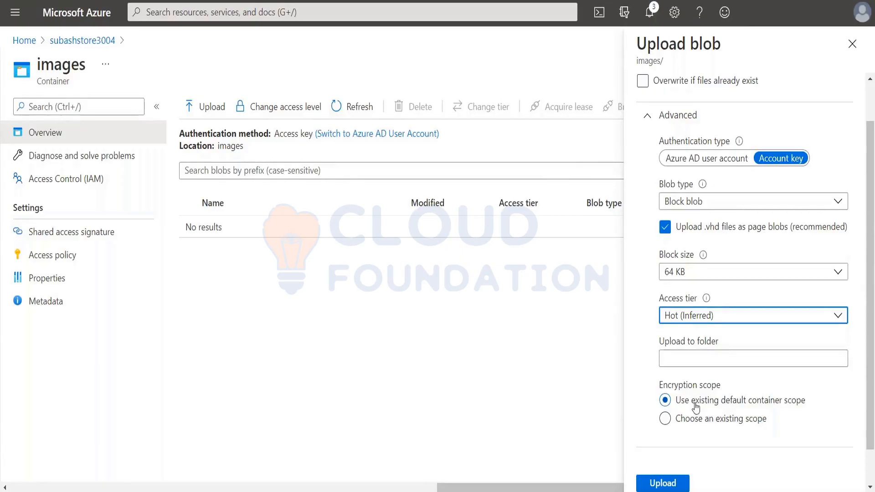
{"action": "left_click", "coordinate": [685, 359]}
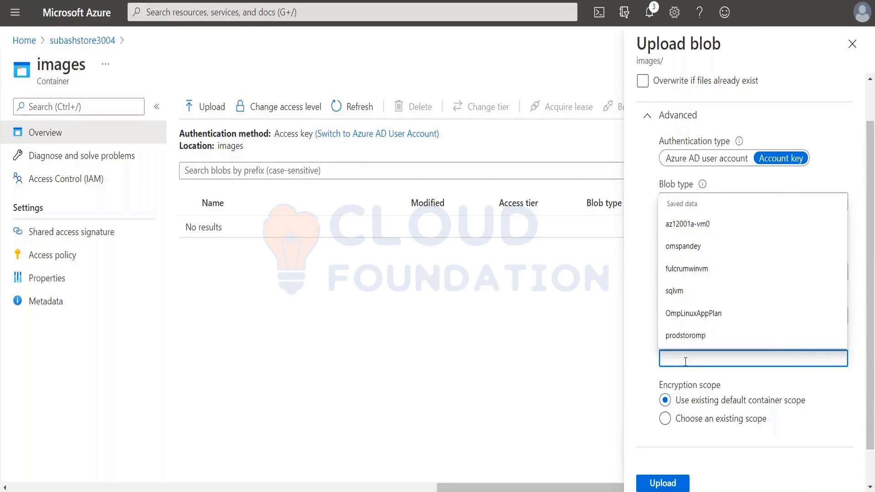
{"action": "type", "text": "motivs"}
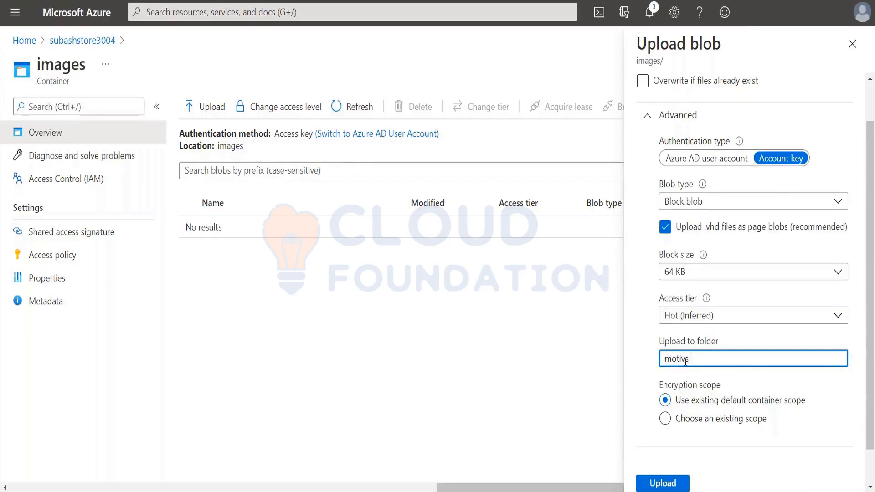
{"action": "type", "text": "ion"}
{"action": "key", "text": "BackSpace"}
{"action": "key", "text": "BackSpace"}
{"action": "key", "text": "BackSpace"}
{"action": "key", "text": "BackSpace"}
{"action": "type", "text": "ation"}
{"action": "scroll", "coordinate": [765, 419], "scroll_direction": "down", "scroll_amount": 1}
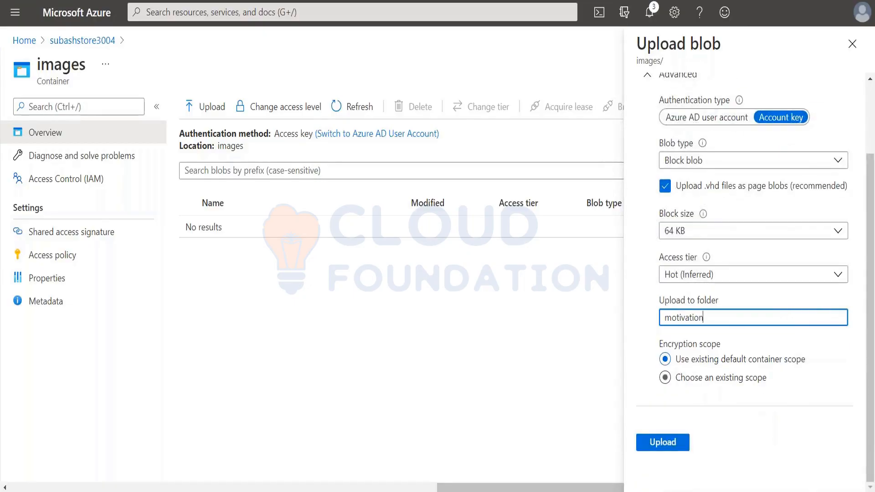
Check for existing account encryption scopes and return the encryption scope to the existing default container scope.
{"action": "left_click", "coordinate": [664, 378]}
{"action": "scroll", "coordinate": [753, 439], "scroll_direction": "down", "scroll_amount": 1}
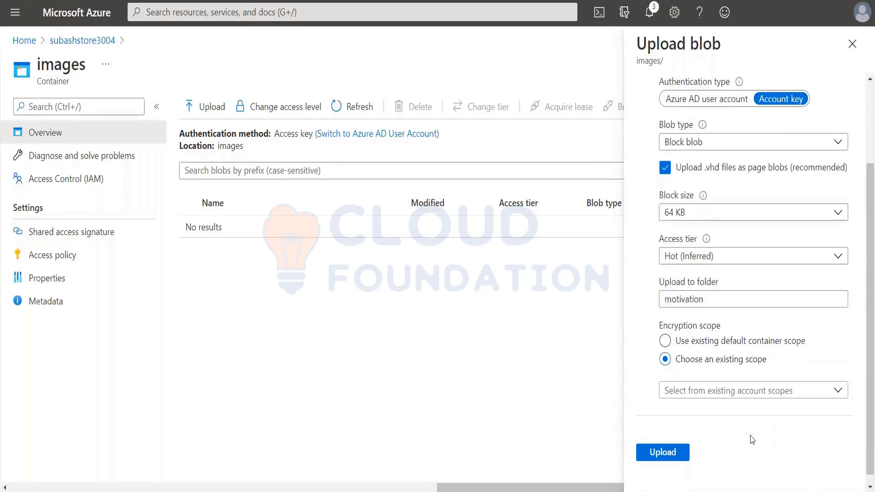
{"action": "left_click", "coordinate": [774, 383]}
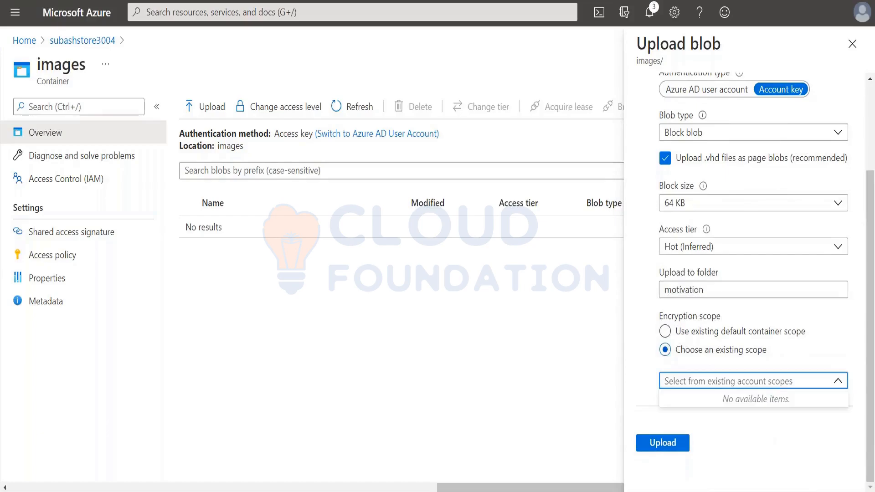
{"action": "left_click", "coordinate": [693, 335]}
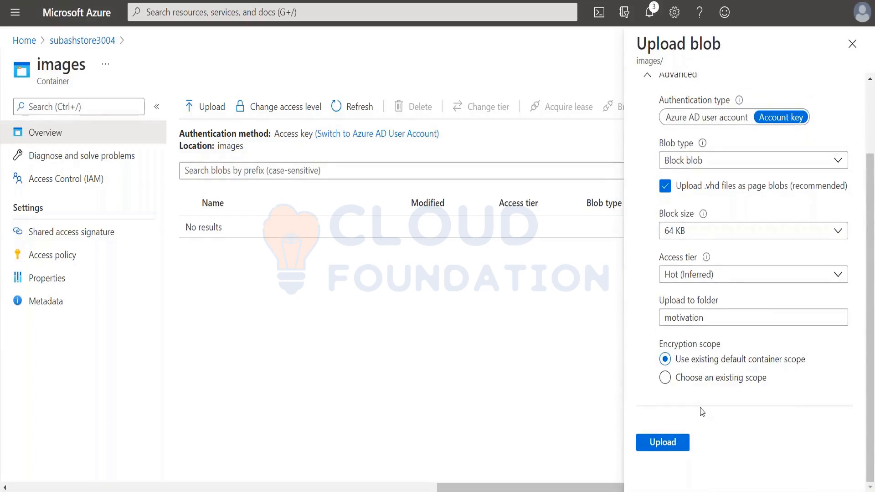
Upload the chosen image to the images container, then dismiss the notification and close the upload form.
{"action": "left_click", "coordinate": [666, 443]}
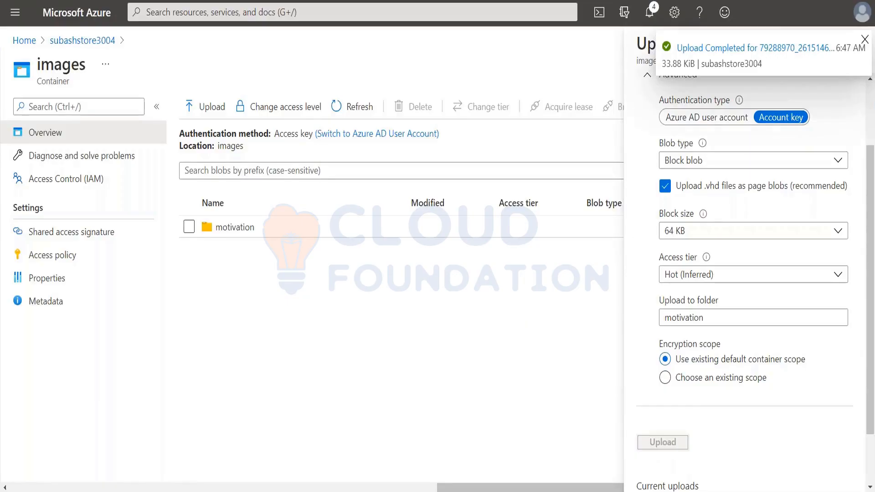
{"action": "left_click", "coordinate": [865, 40]}
{"action": "left_click", "coordinate": [850, 45]}
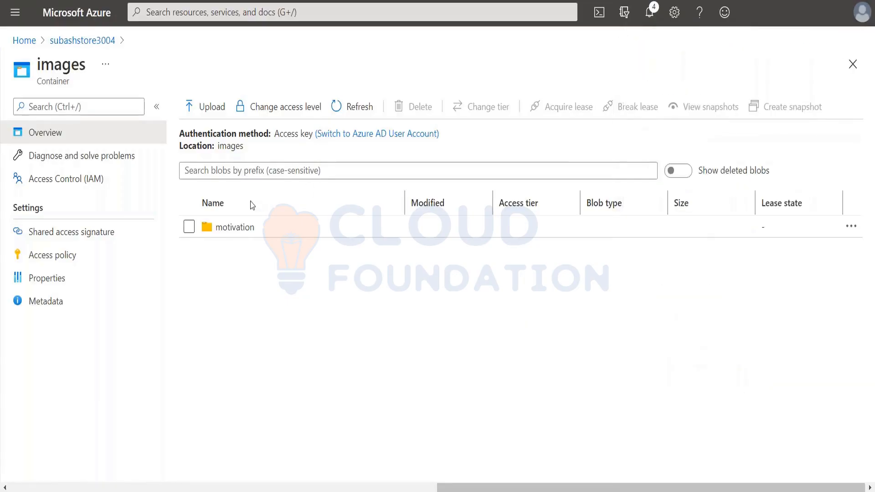
Open the motivation folder in the images container and open the uploaded image blob.
{"action": "left_click", "coordinate": [229, 230]}
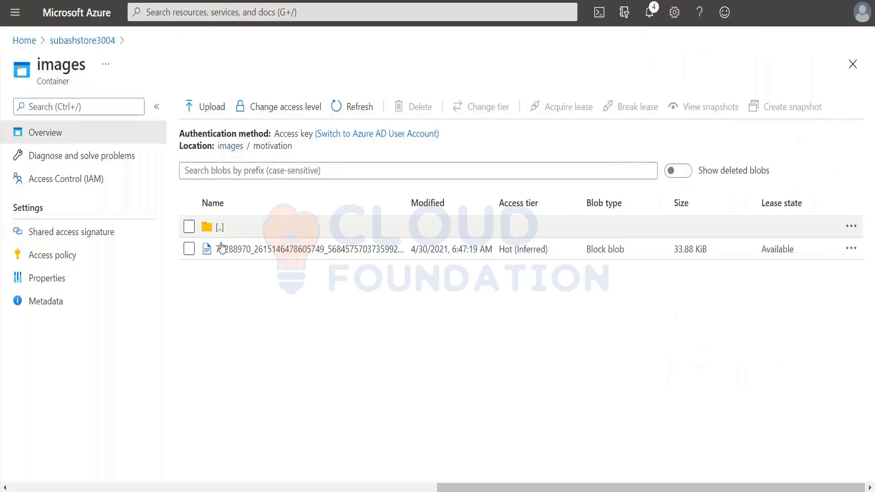
{"action": "left_click", "coordinate": [243, 252]}
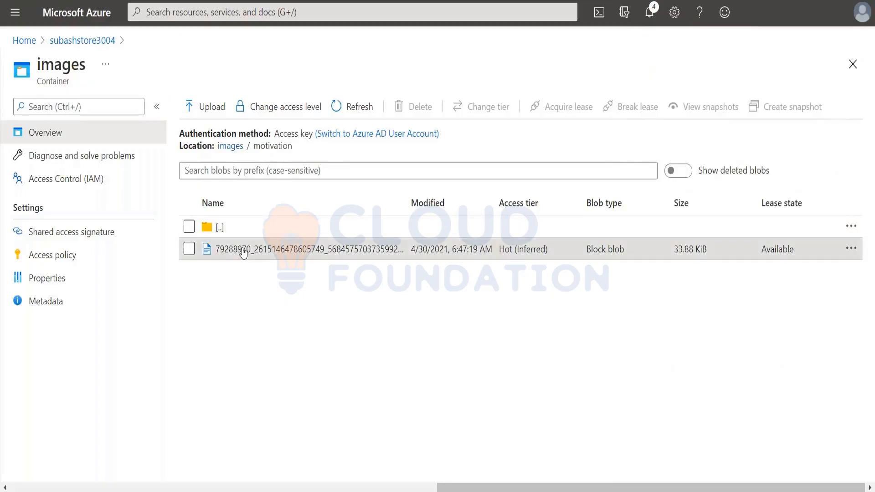
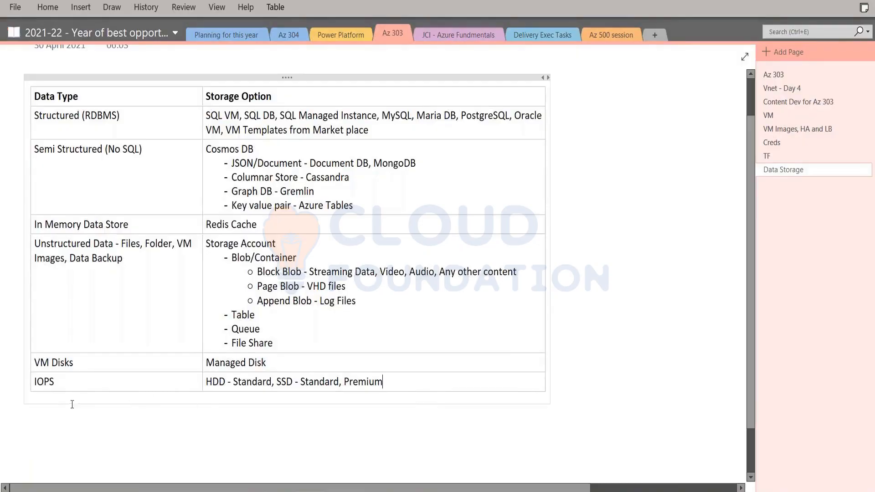
Add the heading "Storage Pricing Factors" below the storage options table, with "Region" as its first dash bullet.
{"action": "left_click", "coordinate": [72, 401]}
{"action": "key", "text": "Return"}
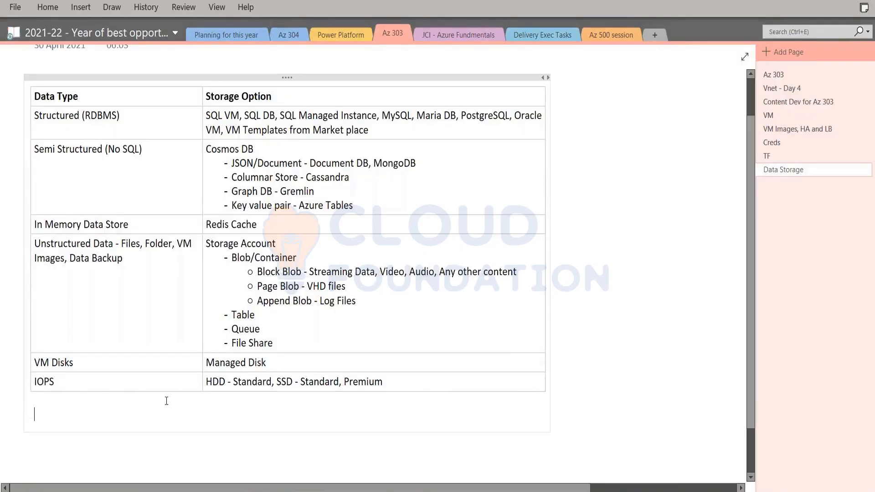
{"action": "type", "text": "Storage Pricing Fact"}
{"action": "key", "text": "BackSpace"}
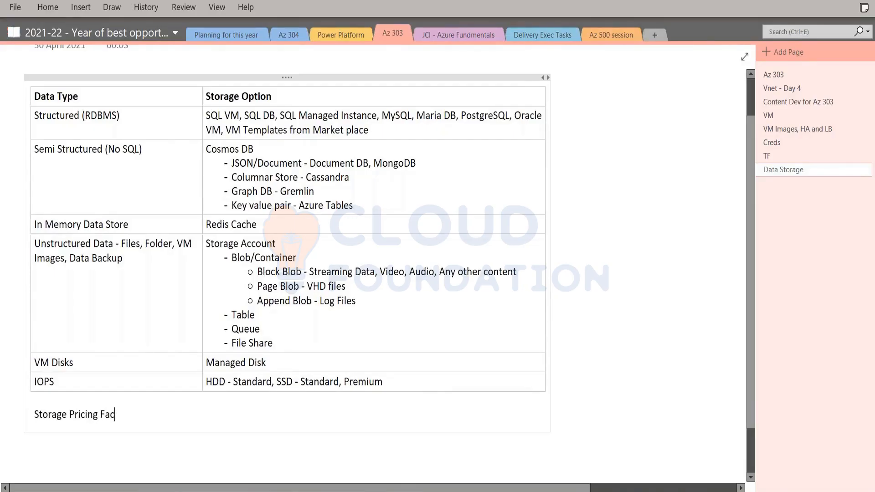
{"action": "type", "text": "tors"}
{"action": "key", "text": "Return"}
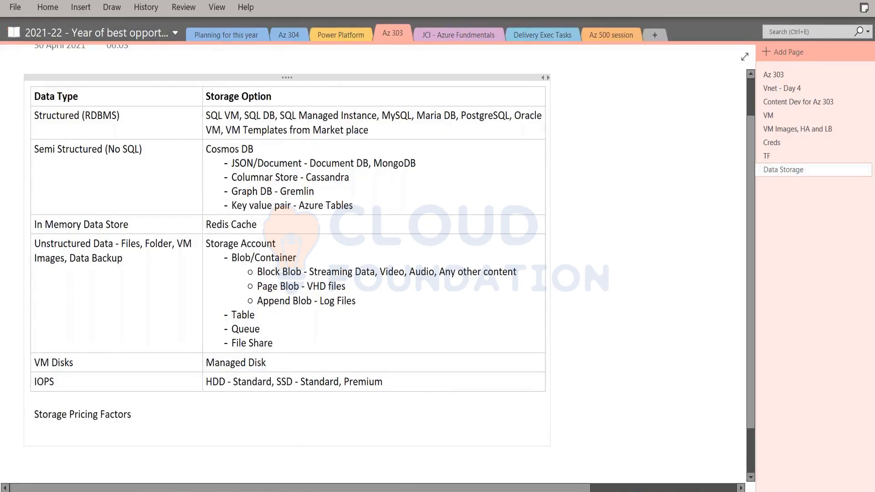
{"action": "type", "text": "- Region"}
{"action": "key", "text": "Return"}
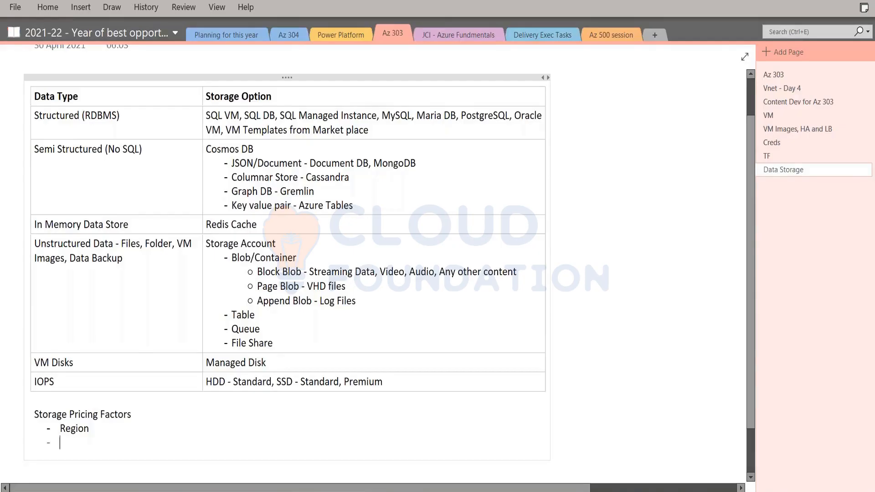
Add the bullet "Amount of Data stored" under Region in the pricing factors list.
{"action": "type", "text": "Data"}
{"action": "key", "text": "Home"}
{"action": "type", "text": "Amoun of"}
{"action": "key", "text": "BackSpace"}
{"action": "key", "text": "BackSpace"}
{"action": "key", "text": "BackSpace"}
{"action": "type", "text": "t of Data"}
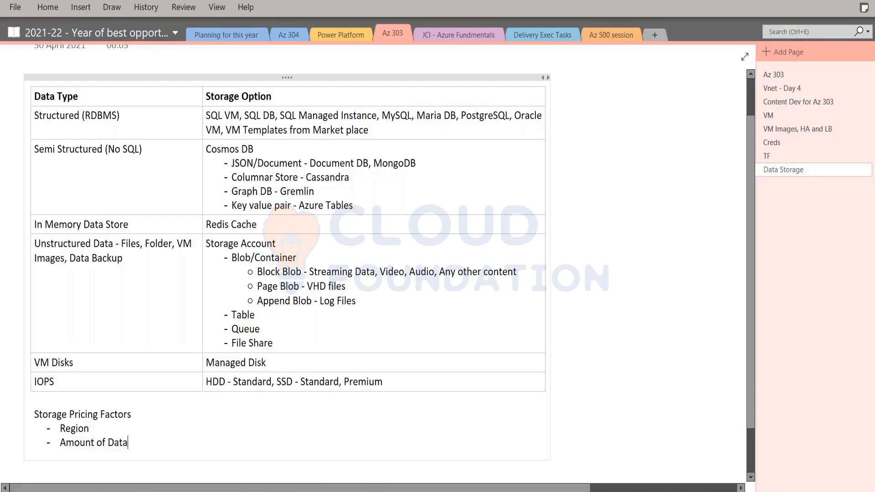
{"action": "type", "text": " stored"}
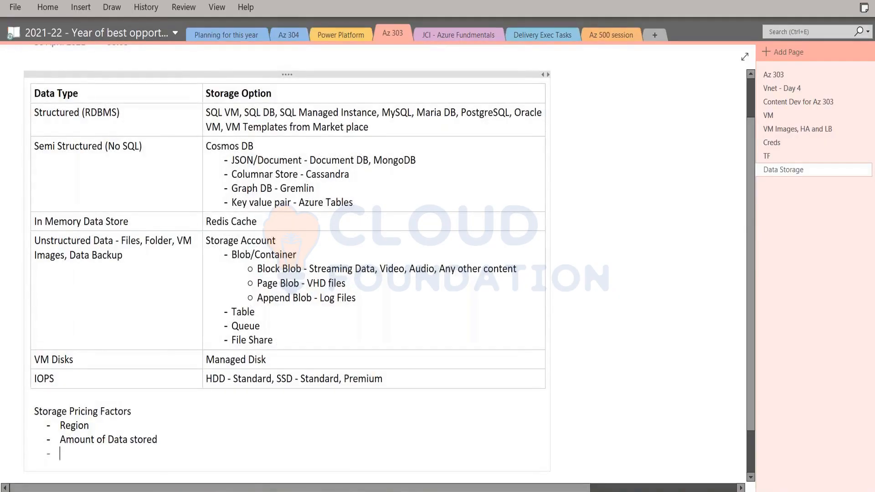
Add the bullet "Frequency of Access" as the third storage pricing factor.
{"action": "type", "text": "Access"}
{"action": "key", "text": "Home"}
{"action": "type", "text": "Number od"}
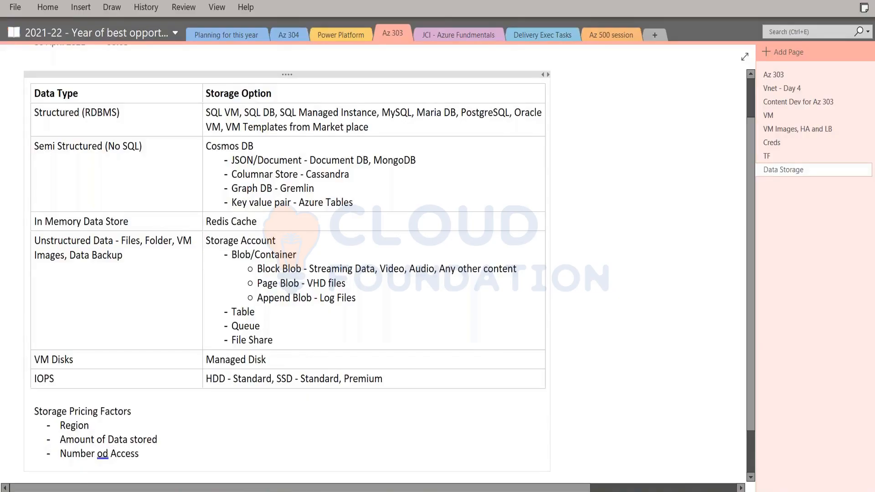
{"action": "key", "text": "BackSpace"}
{"action": "key", "text": "BackSpace"}
{"action": "type", "text": "f"}
{"action": "double_click", "coordinate": [93, 453]}
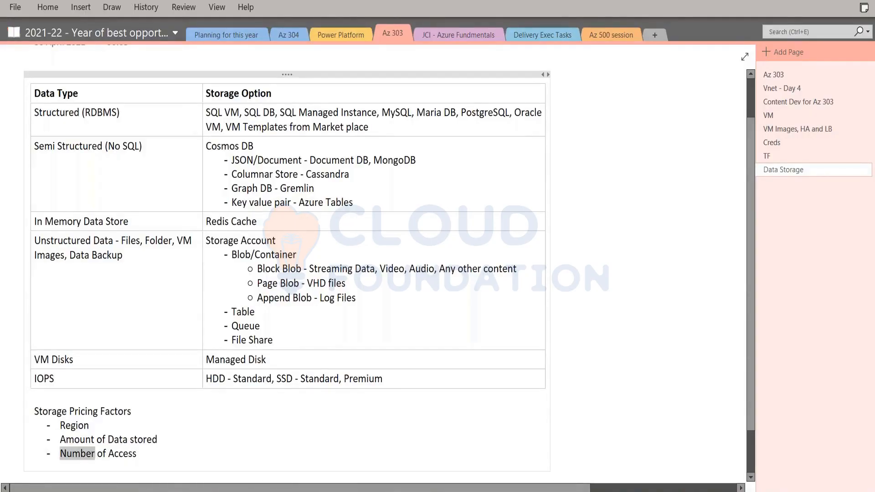
{"action": "type", "text": "Frequenc"}
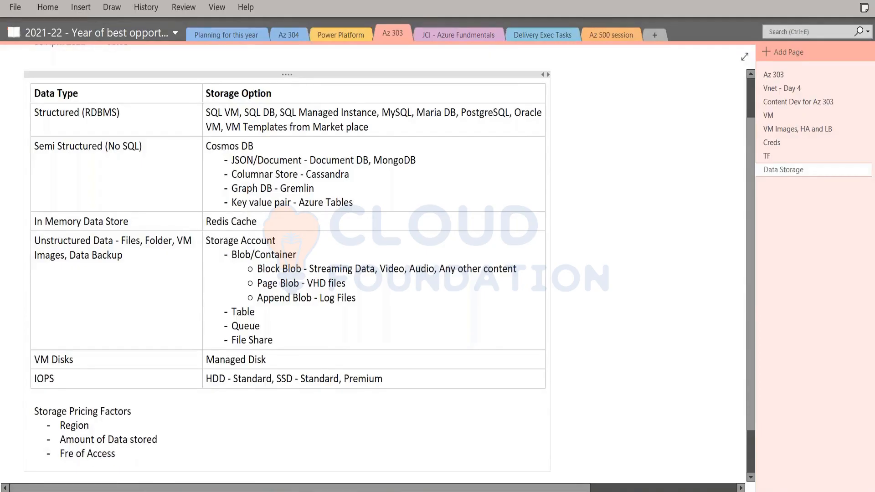
{"action": "type", "text": "y"}
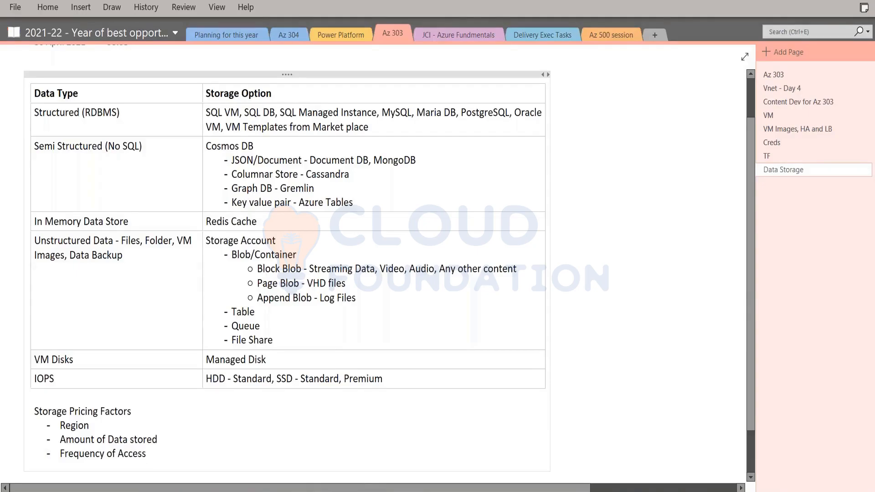
Add the sub-bullets "Premium" and "Hot Tier" under Amount of Data stored.
{"action": "key", "text": "Return"}
{"action": "key", "text": "Tab"}
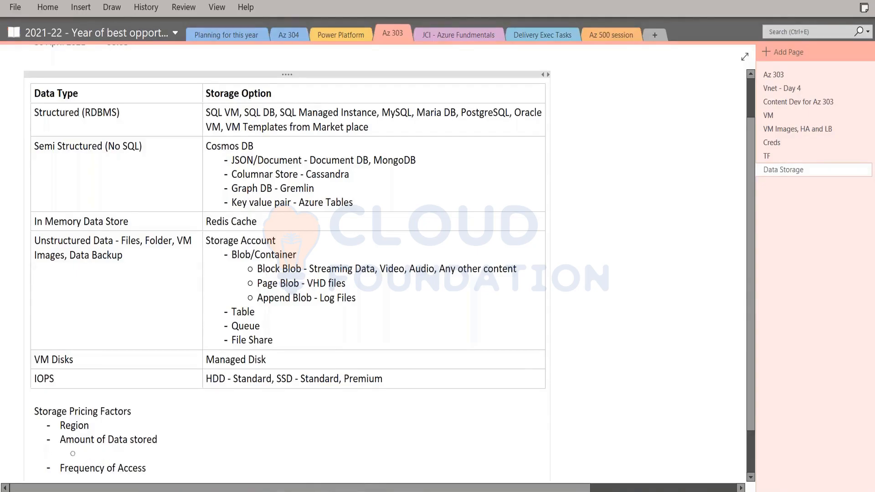
{"action": "type", "text": "Ho"}
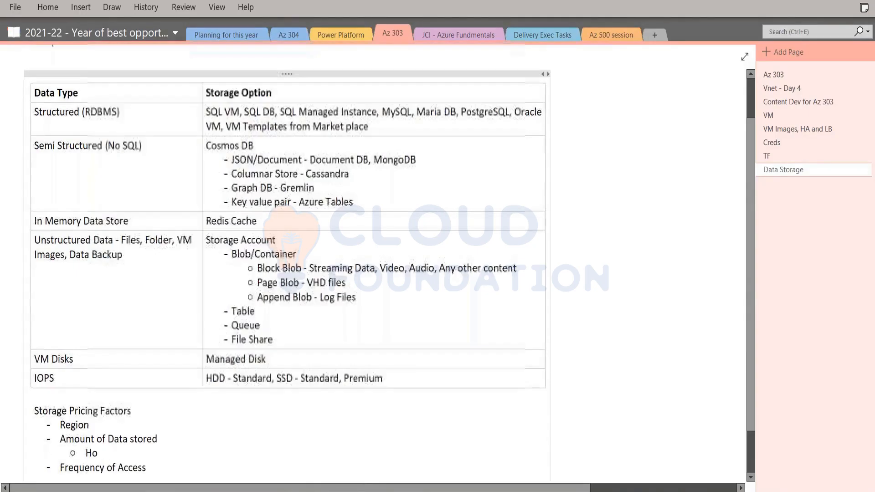
{"action": "key", "text": "BackSpace"}
{"action": "key", "text": "BackSpace"}
{"action": "type", "text": "Premium"}
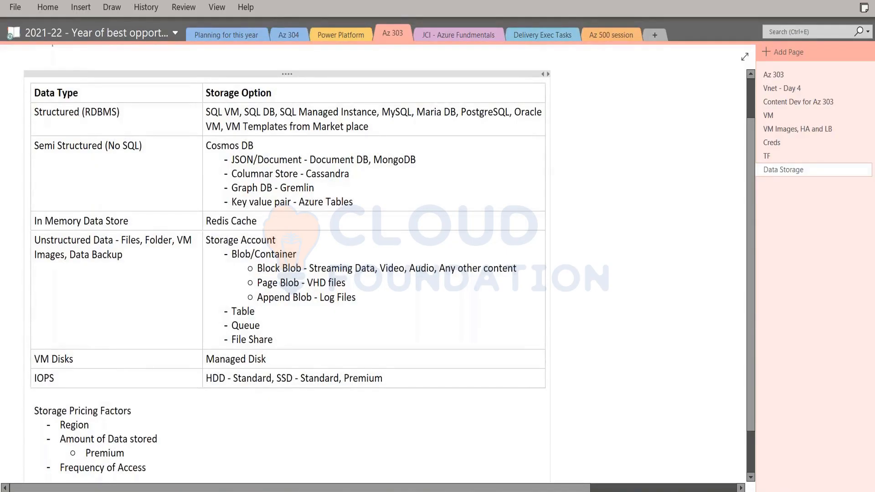
{"action": "key", "text": "Return"}
{"action": "scroll", "coordinate": [167, 401], "scroll_direction": "down", "scroll_amount": 1}
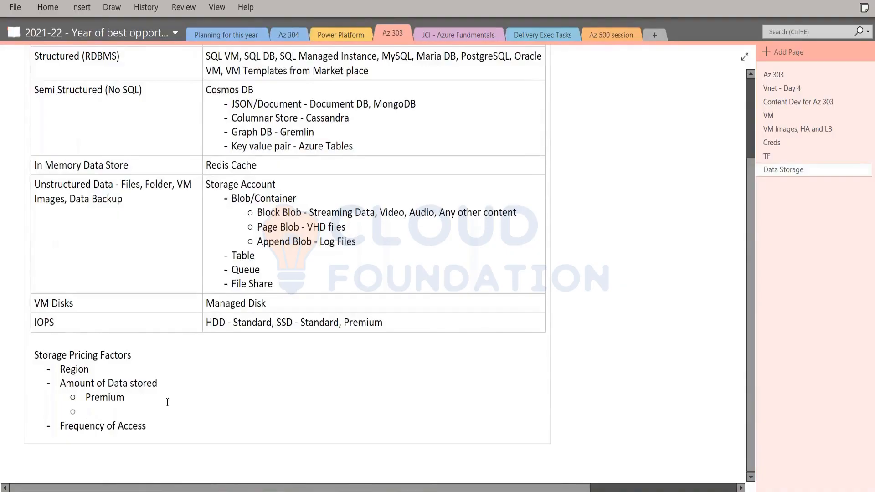
{"action": "type", "text": "Hot Tier"}
{"action": "key", "text": "Return"}
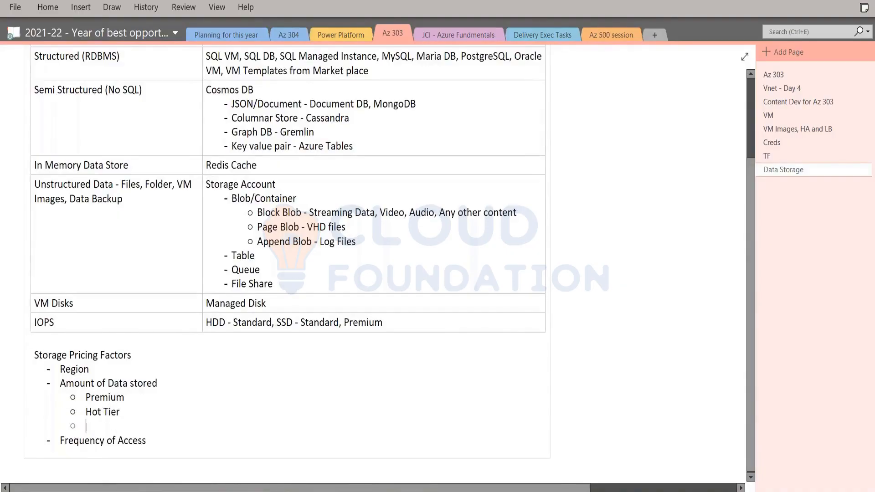
Add "Cool" and "Archive" to the sub-bullets under Amount of Data stored.
{"action": "type", "text": "Cool"}
{"action": "key", "text": "Return"}
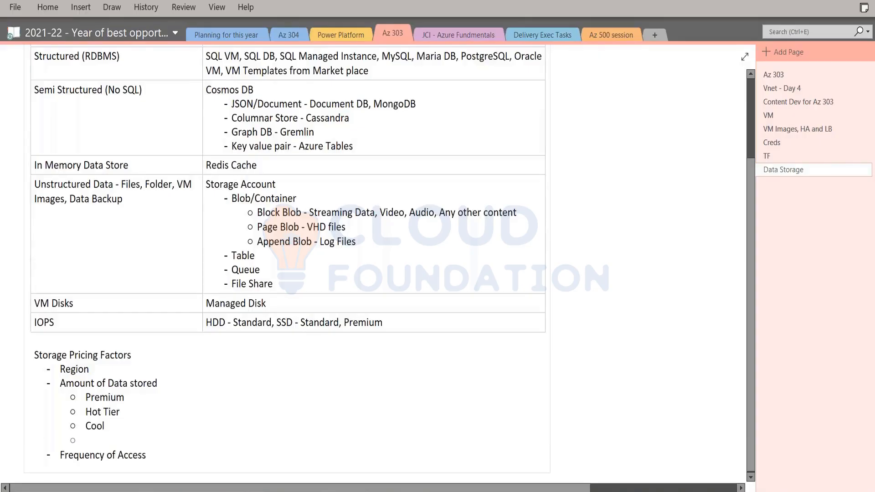
{"action": "type", "text": "Archieve"}
{"action": "left_click", "coordinate": [147, 454]}
{"action": "key", "text": "BackSpace"}
{"action": "key", "text": "BackSpace"}
{"action": "key", "text": "BackSpace"}
{"action": "type", "text": "ve"}
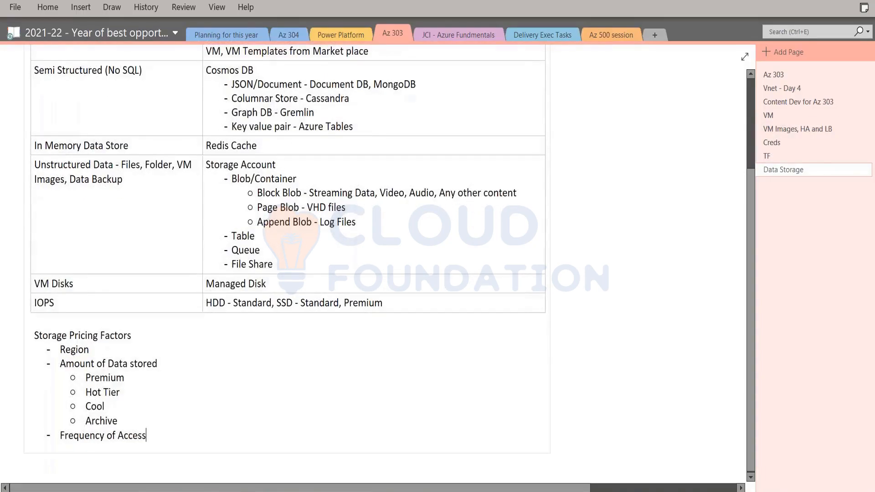
Add the sub-bullets "Archive" and "Cool" under Frequency of Access.
{"action": "key", "text": "Return"}
{"action": "key", "text": "Tab"}
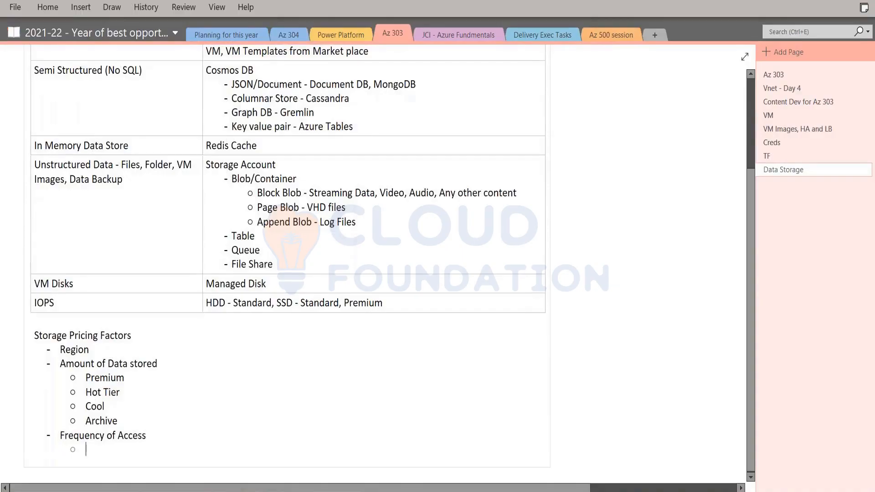
{"action": "type", "text": "Ar"}
{"action": "type", "text": "chit"}
{"action": "type", "text": "ve"}
{"action": "key", "text": "Return"}
{"action": "type", "text": "Cool"}
{"action": "key", "text": "Return"}
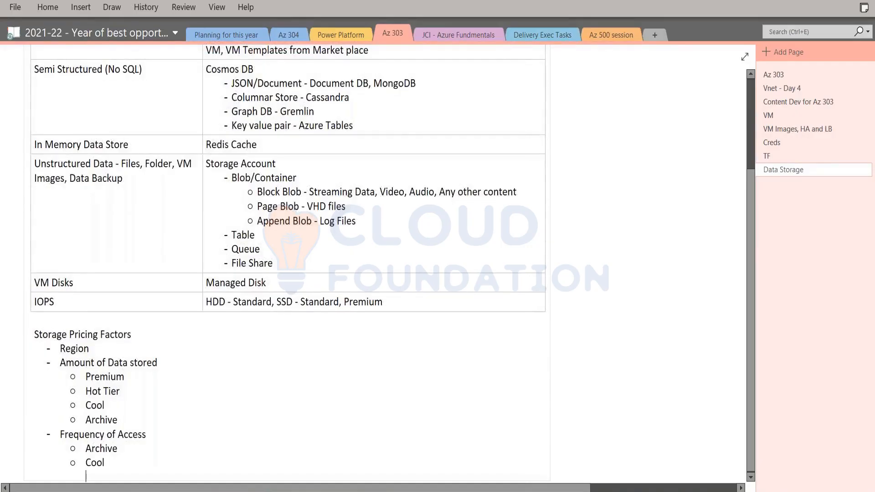
Add "Hot Tier" and "Premium" as the remaining sub-bullets under Frequency of Access.
{"action": "type", "text": "Hot Tier"}
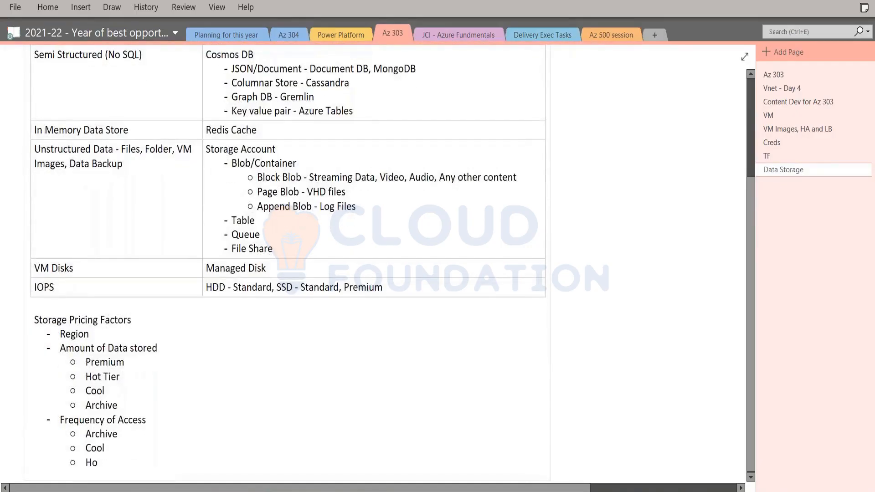
{"action": "key", "text": "Return"}
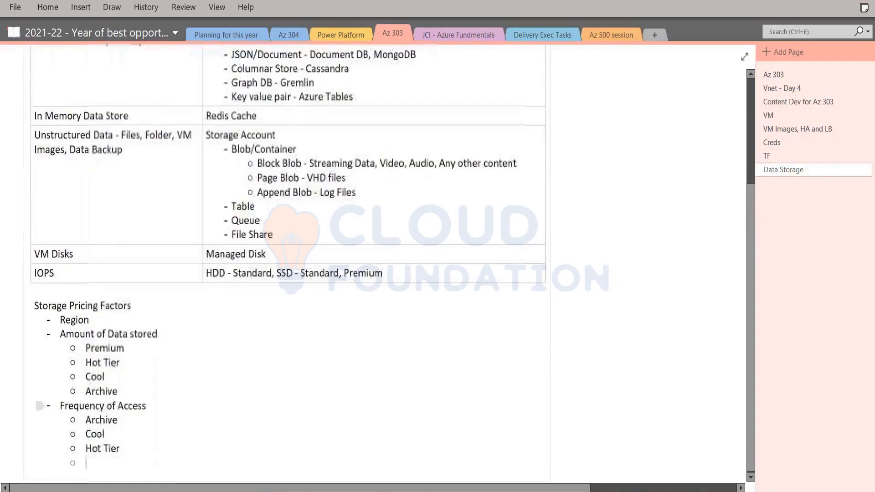
{"action": "type", "text": "Premiu"}
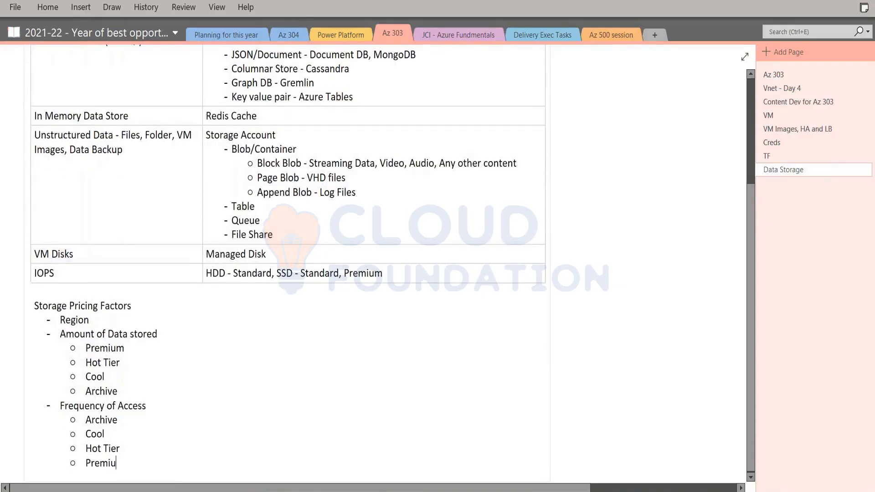
{"action": "type", "text": "m"}
Compare the tier order under Amount of Data stored with that under Frequency of Access, highlighting the Archive and Cool entries.
{"action": "left_click_drag", "start_coordinate": [85, 348], "coordinate": [130, 394]}
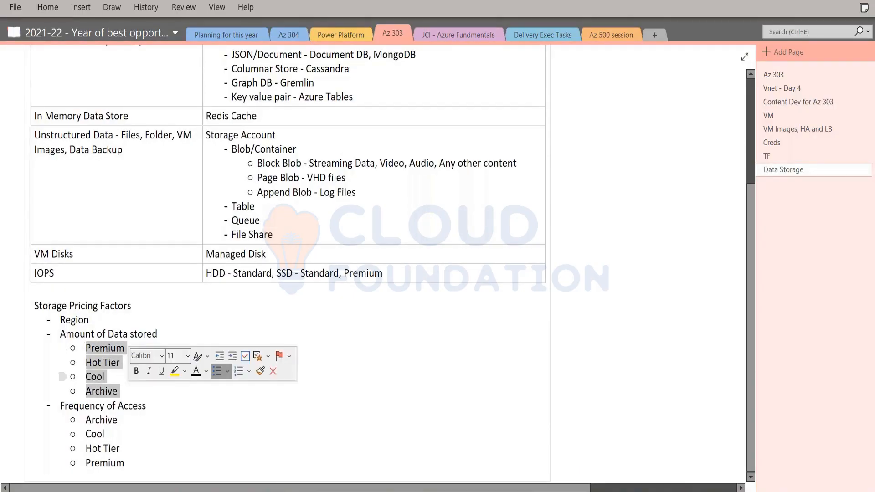
{"action": "left_click_drag", "start_coordinate": [84, 419], "coordinate": [123, 462]}
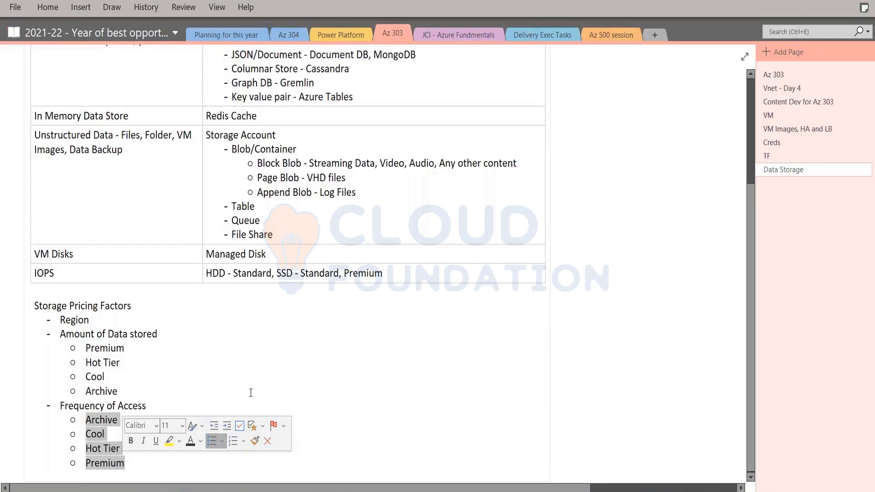
{"action": "left_click", "coordinate": [172, 406]}
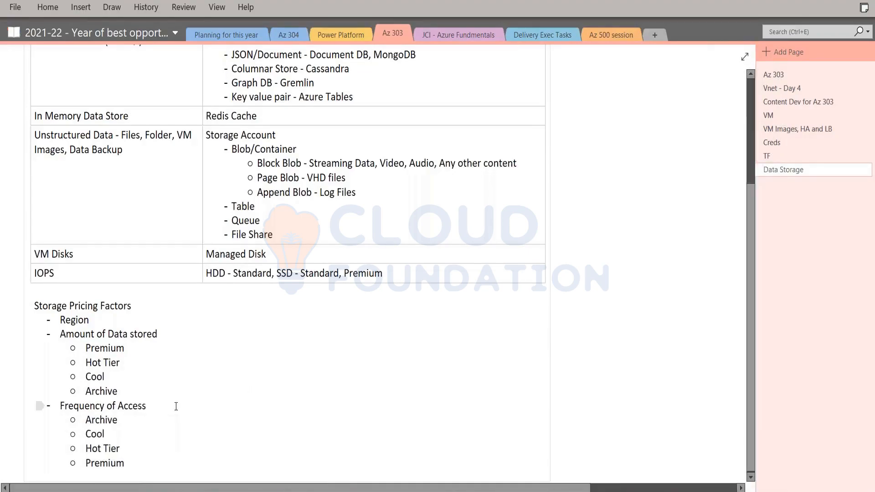
{"action": "double_click", "coordinate": [101, 419]}
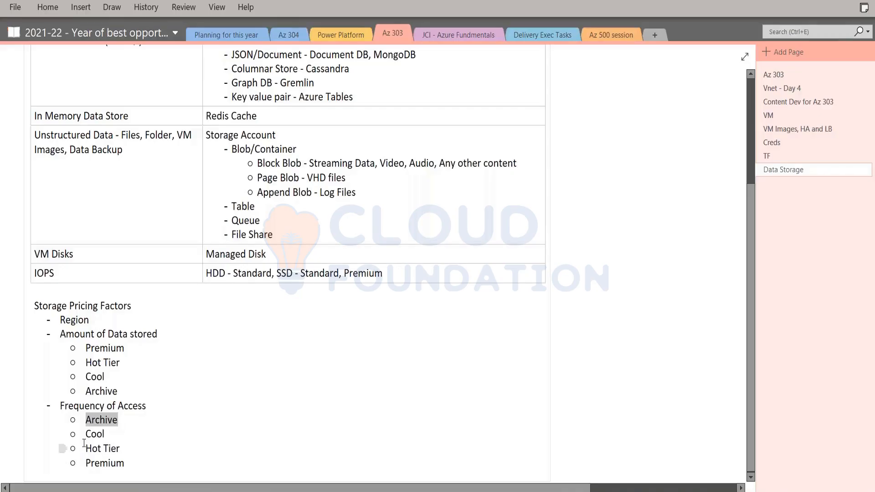
{"action": "double_click", "coordinate": [95, 434]}
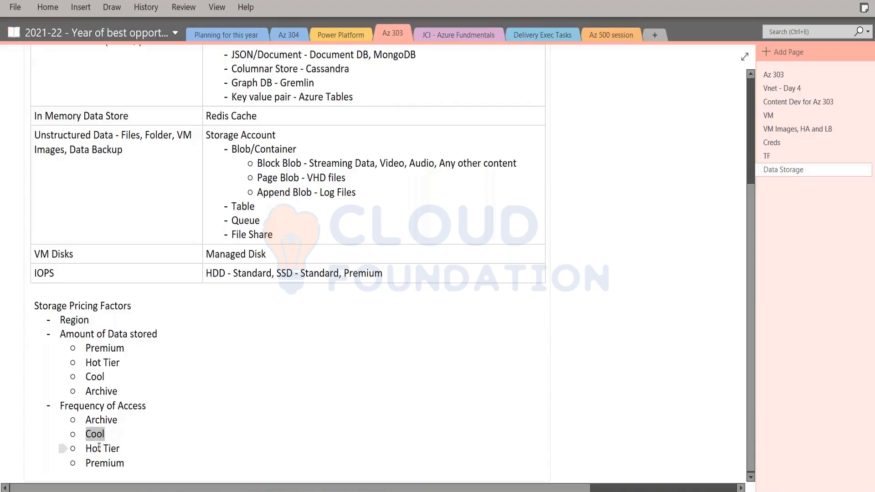
Switch to the Azure portal, leave the blob's details and open the storage account's Lifecycle management page.
{"action": "key", "text": "alt+Tab"}
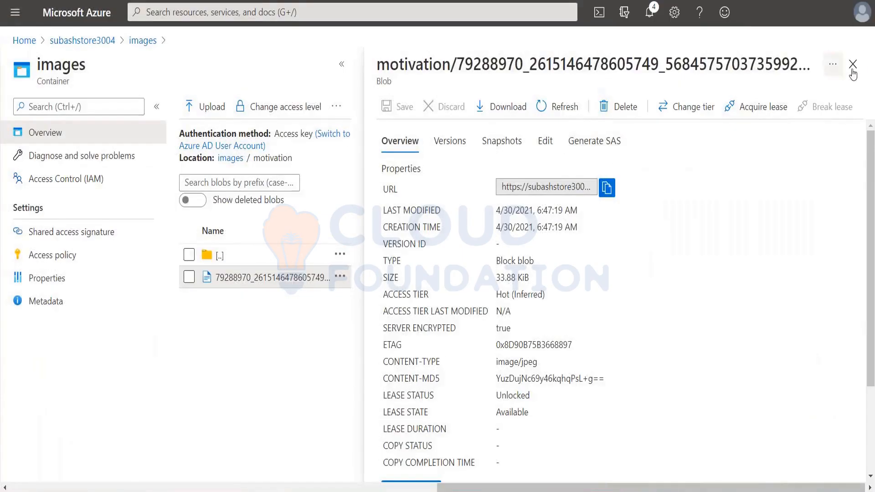
{"action": "left_click", "coordinate": [853, 65]}
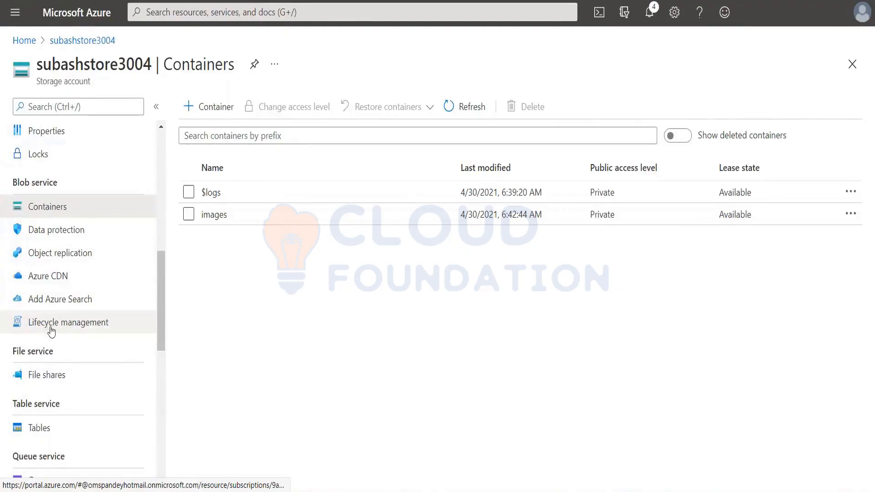
{"action": "scroll", "coordinate": [51, 331], "scroll_direction": "down", "scroll_amount": 1}
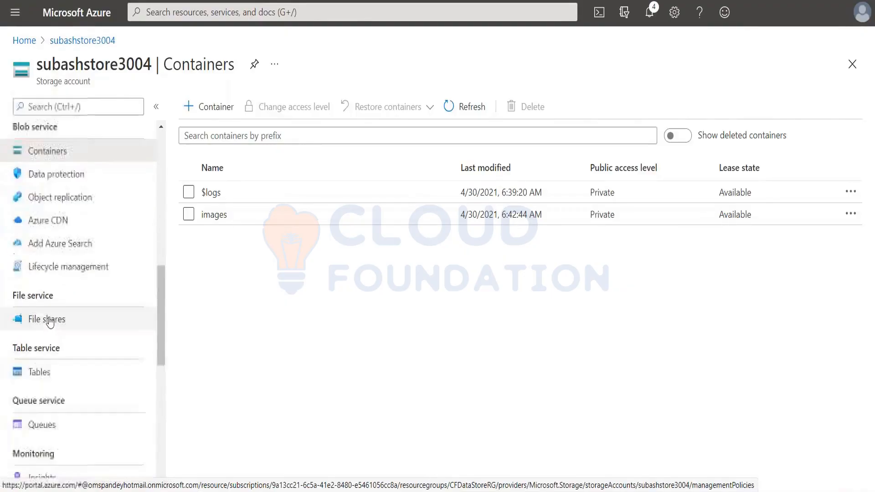
{"action": "left_click", "coordinate": [50, 273]}
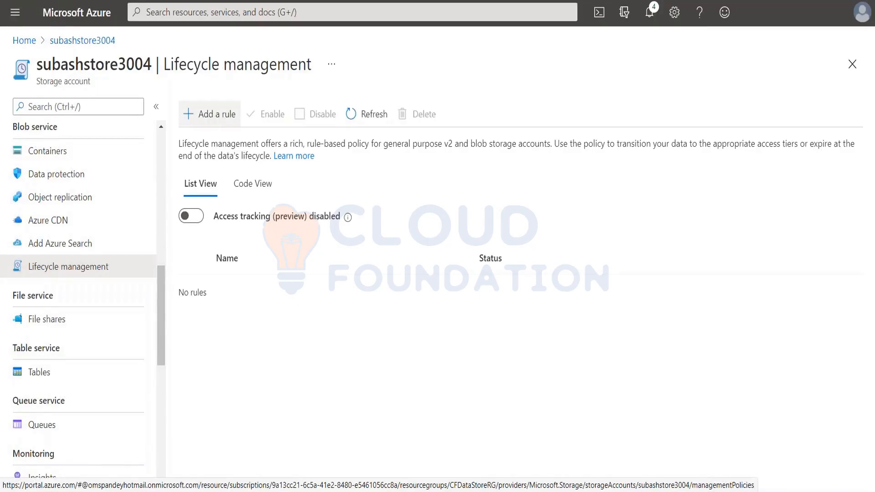
Start a new lifecycle rule named r1 and set its scope to Limit blobs with filters.
{"action": "left_click", "coordinate": [211, 114]}
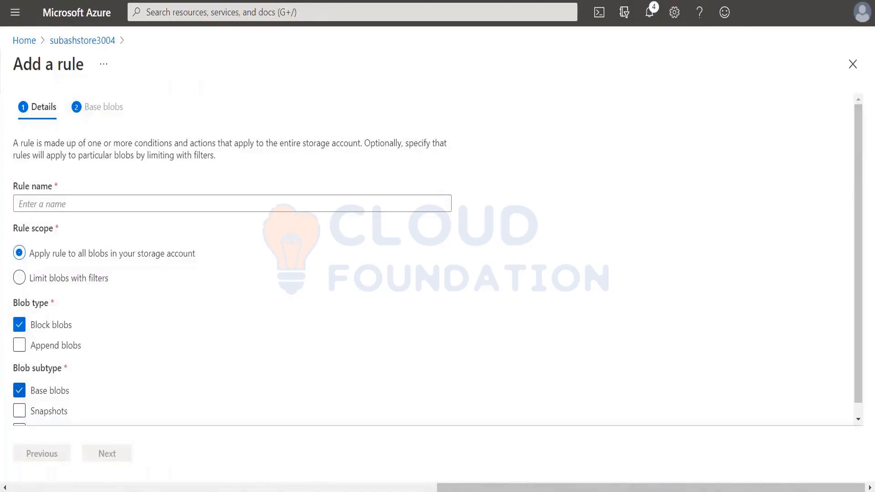
{"action": "left_click", "coordinate": [43, 201]}
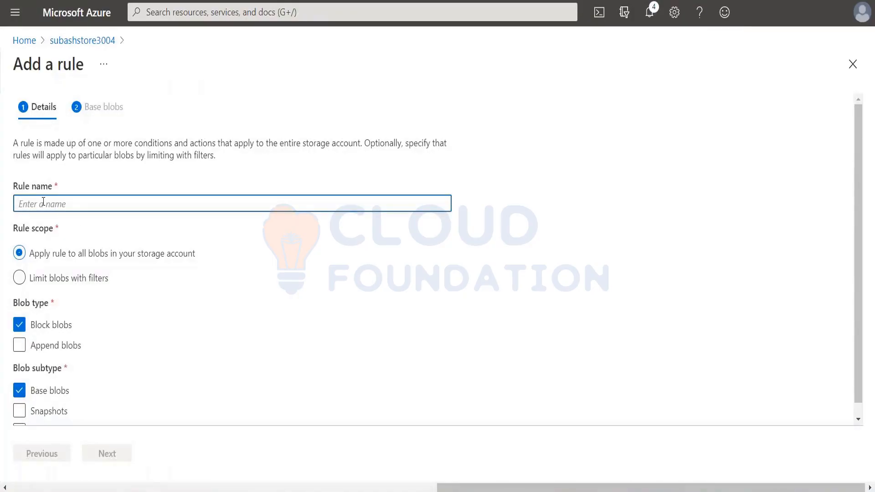
{"action": "type", "text": "r1"}
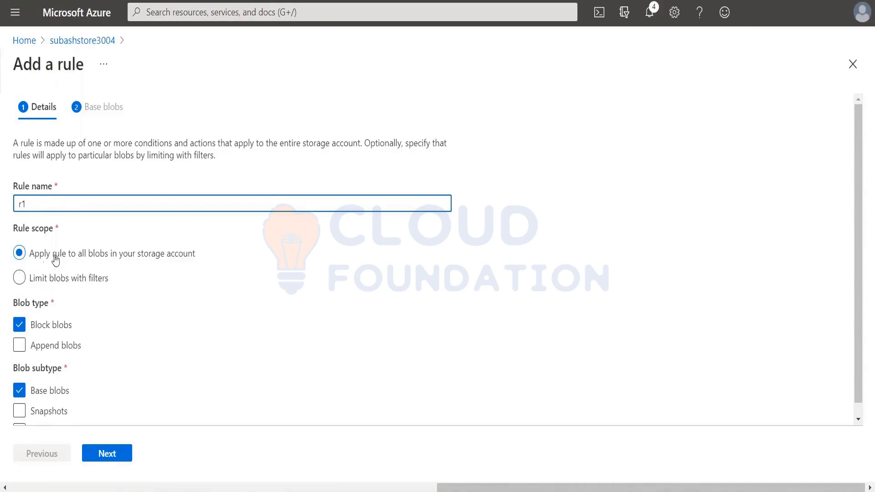
{"action": "left_click", "coordinate": [20, 277]}
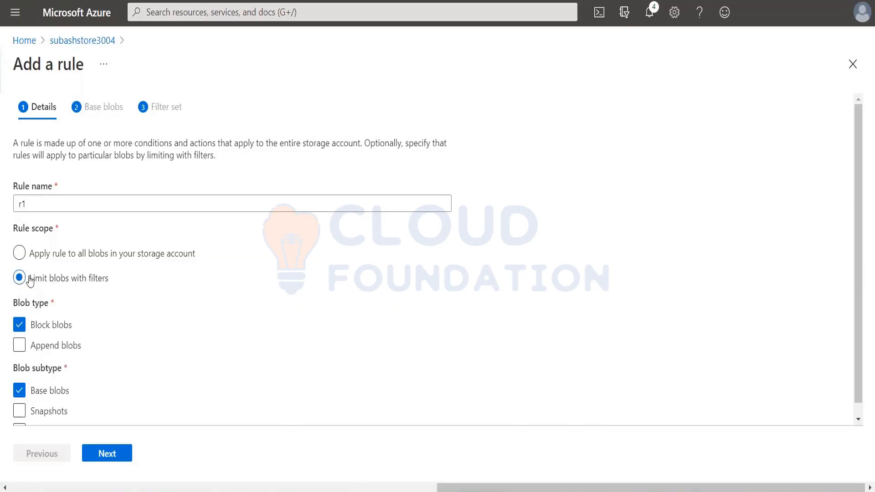
Set rule r1's scope to all blobs in the storage account, keeping Block blobs and Base blobs selected, and proceed to the base blob conditions.
{"action": "left_click", "coordinate": [19, 254]}
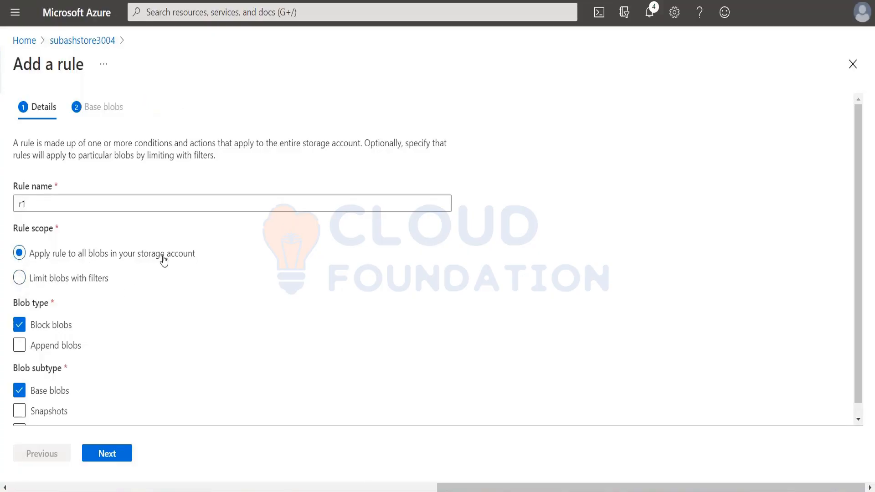
{"action": "scroll", "coordinate": [133, 339], "scroll_direction": "down", "scroll_amount": 1}
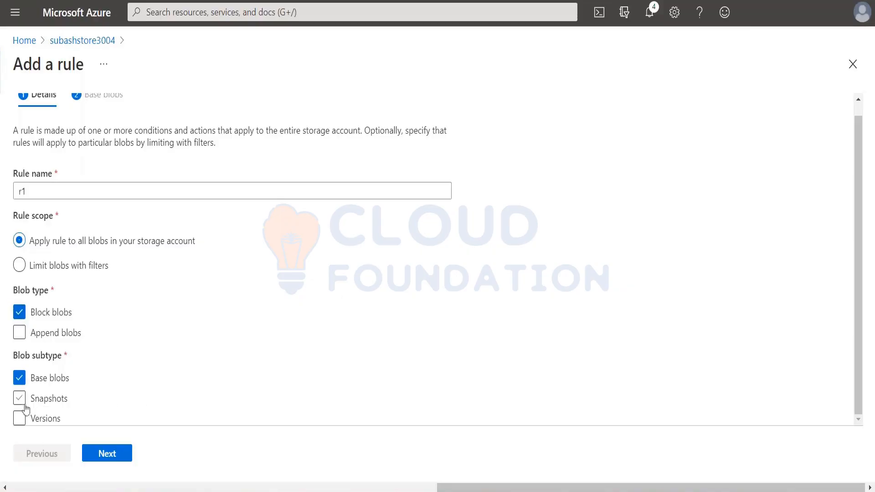
{"action": "left_click", "coordinate": [20, 378]}
{"action": "left_click", "coordinate": [21, 379]}
{"action": "scroll", "coordinate": [61, 335], "scroll_direction": "up", "scroll_amount": 1}
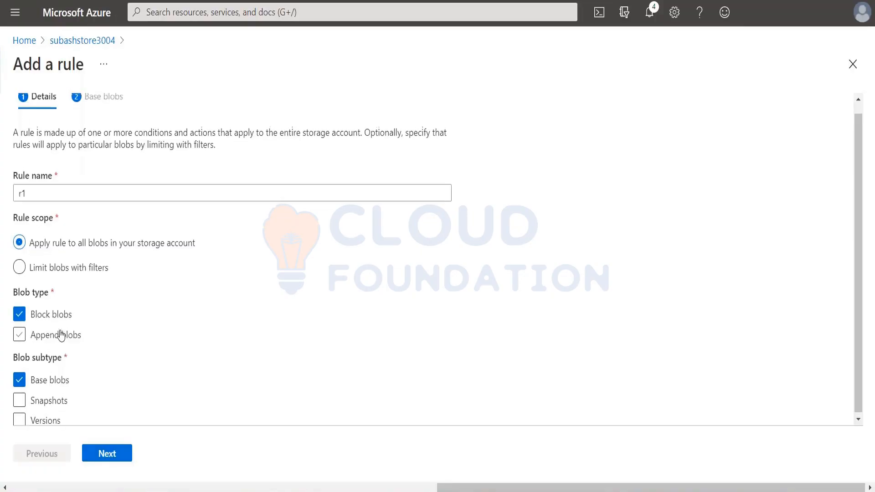
{"action": "scroll", "coordinate": [62, 335], "scroll_direction": "up", "scroll_amount": 1}
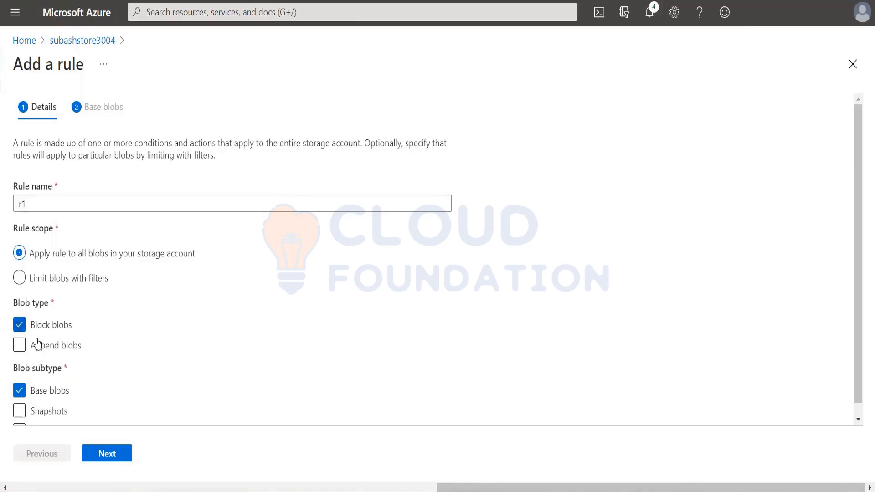
{"action": "left_click", "coordinate": [117, 454]}
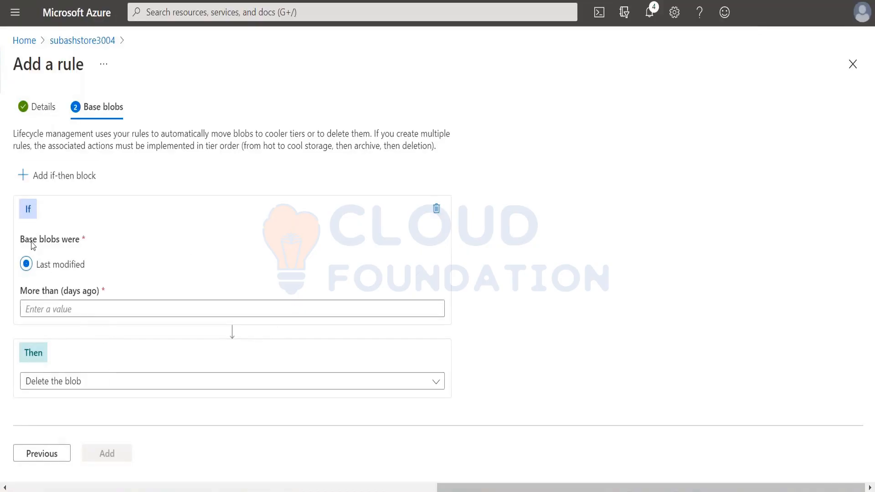
Set the first if-then block to move base blobs last modified more than 30 days ago to cool storage.
{"action": "left_click", "coordinate": [82, 312]}
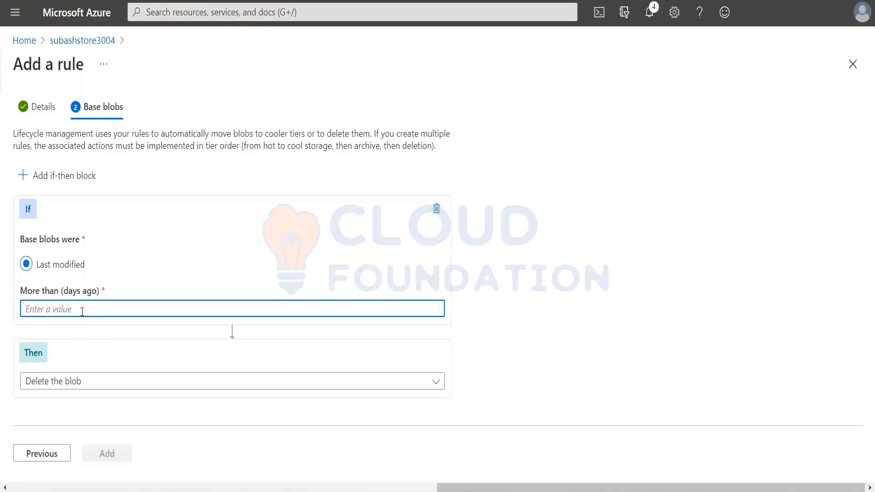
{"action": "type", "text": "30"}
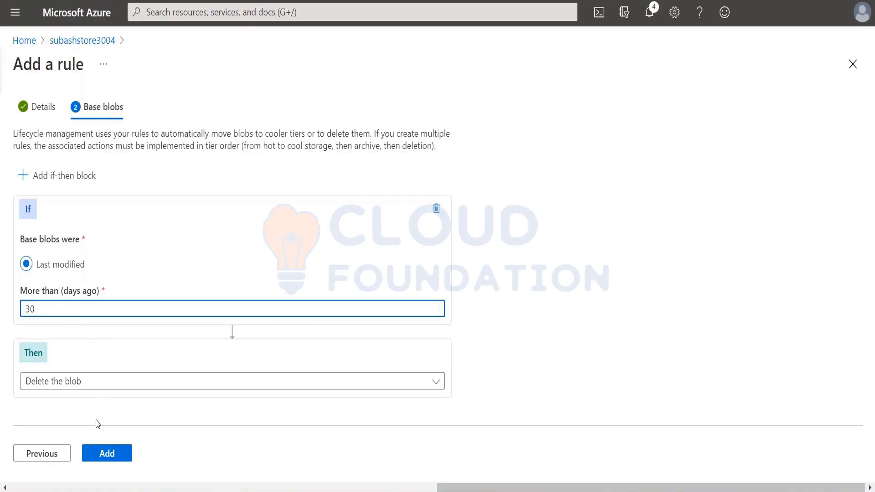
{"action": "left_click", "coordinate": [98, 385]}
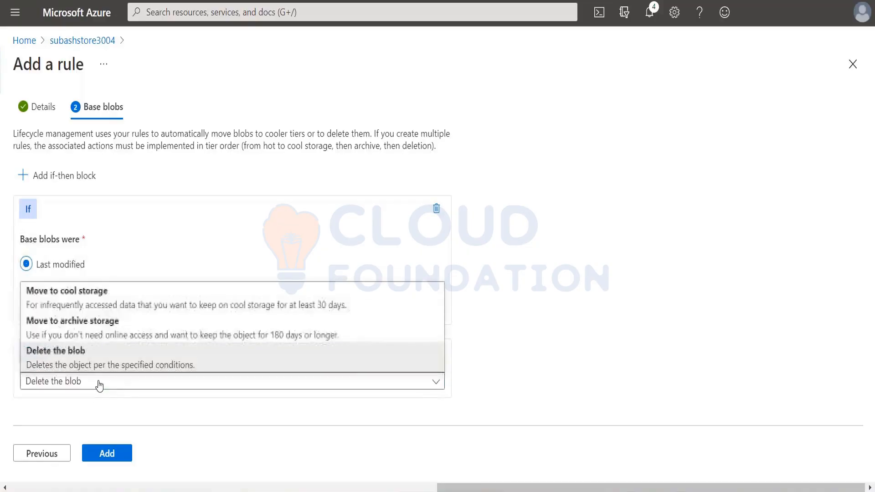
{"action": "left_click", "coordinate": [92, 302]}
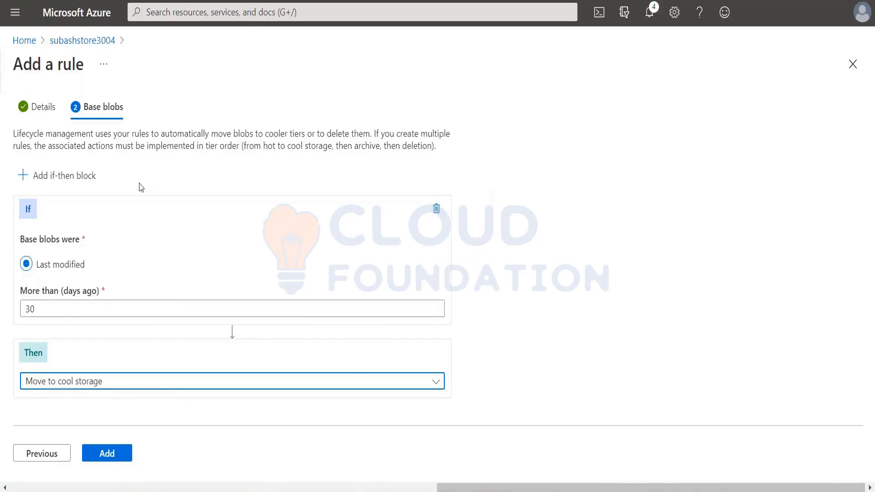
Add a second if-then block that moves base blobs last modified more than 180 days ago to archive storage.
{"action": "left_click", "coordinate": [52, 177]}
{"action": "scroll", "coordinate": [120, 364], "scroll_direction": "down", "scroll_amount": 4}
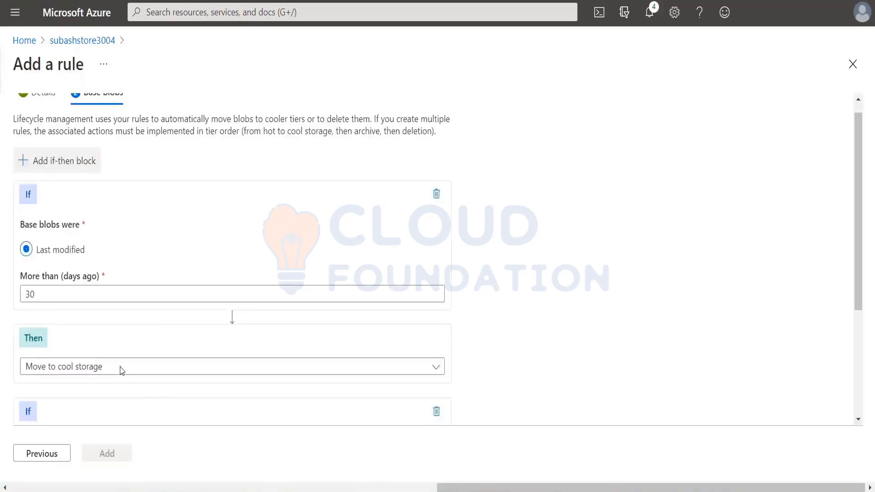
{"action": "left_click", "coordinate": [65, 337]}
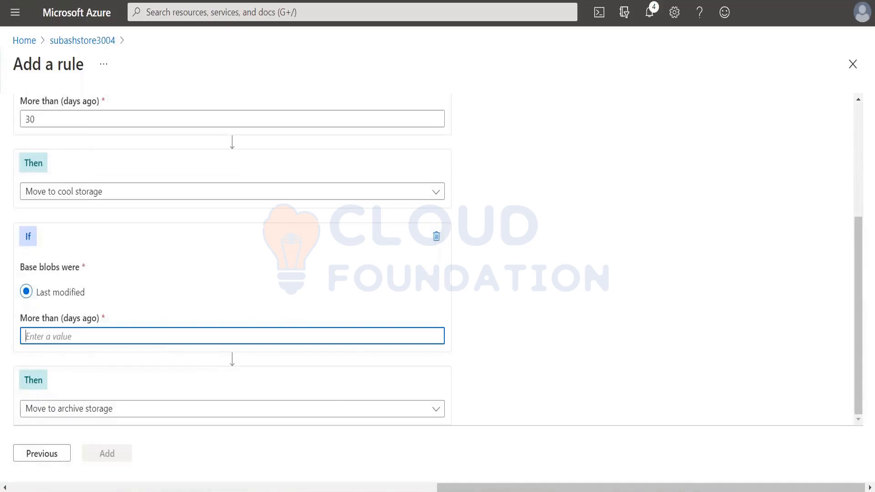
{"action": "type", "text": "180"}
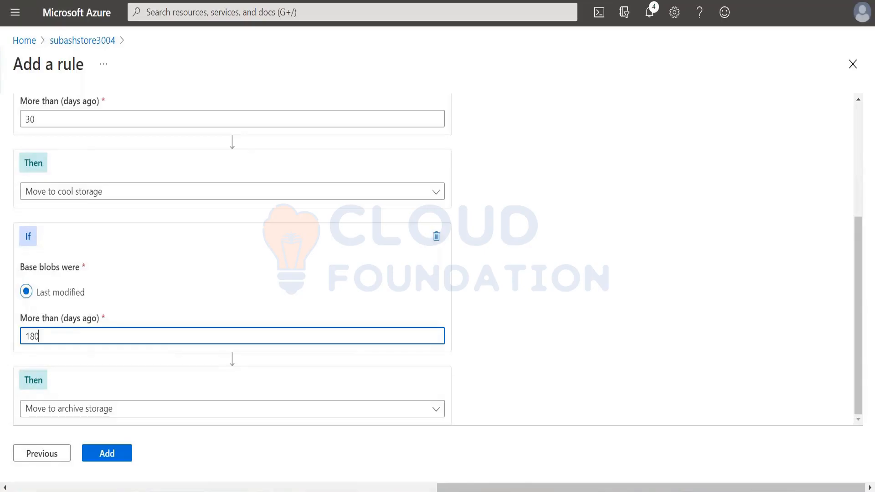
{"action": "left_click", "coordinate": [61, 409]}
{"action": "left_click", "coordinate": [64, 360]}
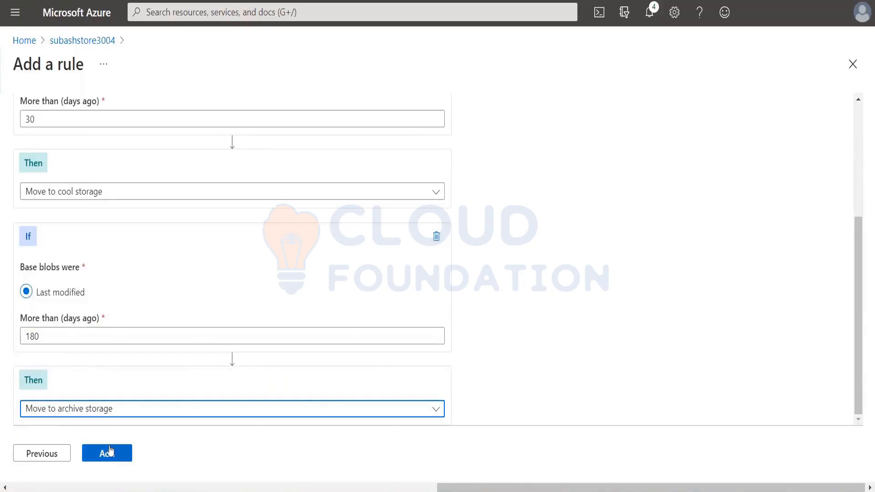
Add a third if-then block that deletes base blobs last modified more than 365 days ago, and add the finished rule to the account.
{"action": "scroll", "coordinate": [216, 223], "scroll_direction": "up", "scroll_amount": 5}
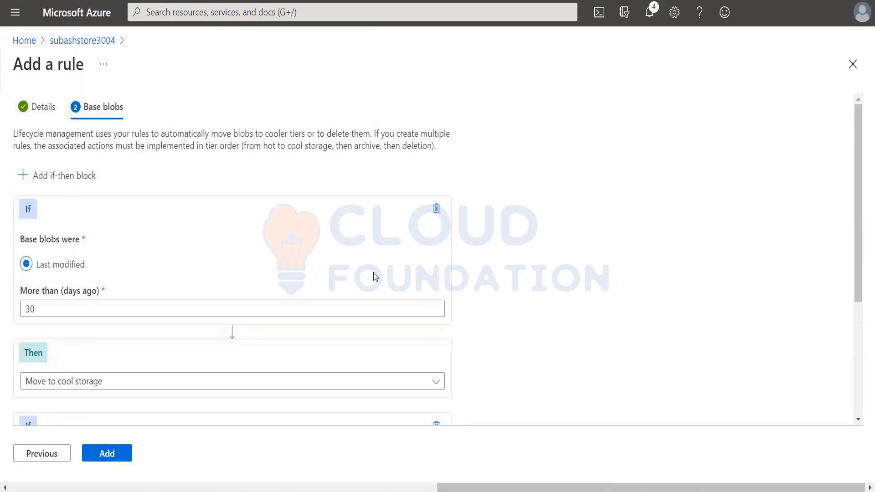
{"action": "left_click", "coordinate": [72, 177]}
{"action": "scroll", "coordinate": [139, 310], "scroll_direction": "down", "scroll_amount": 8}
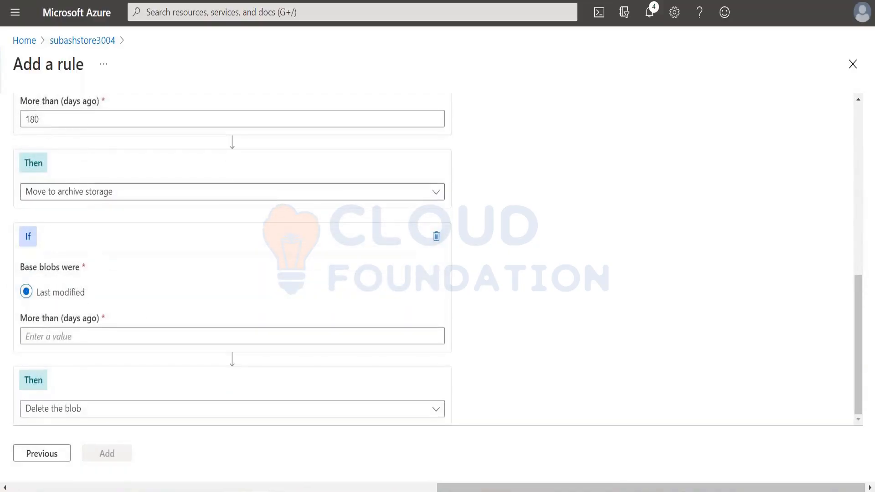
{"action": "left_click", "coordinate": [75, 338]}
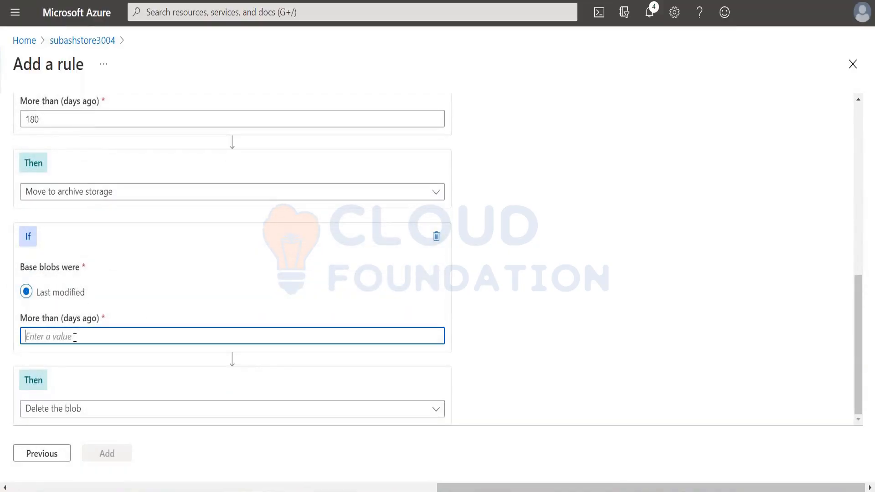
{"action": "type", "text": "365"}
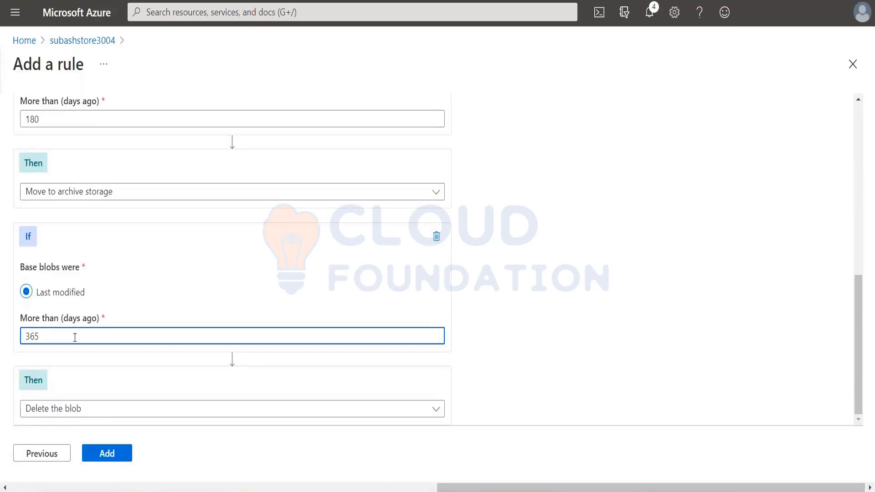
{"action": "left_click", "coordinate": [101, 413]}
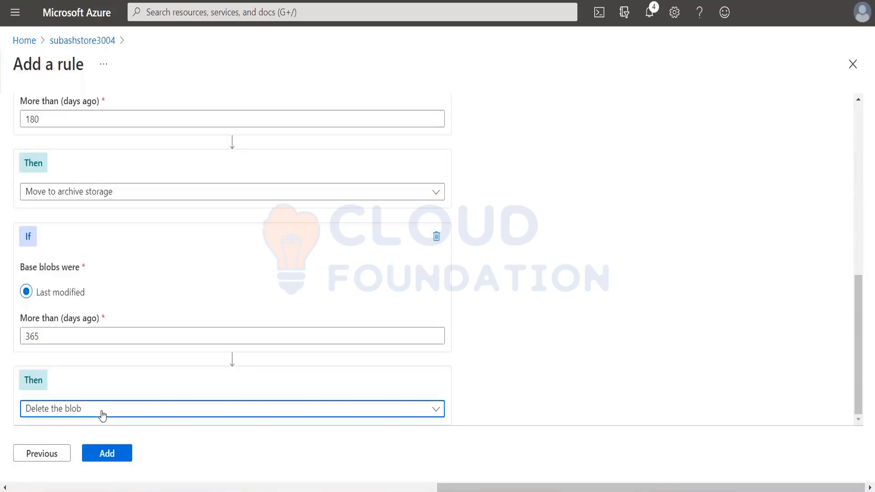
{"action": "left_click", "coordinate": [98, 433]}
{"action": "left_click", "coordinate": [113, 455]}
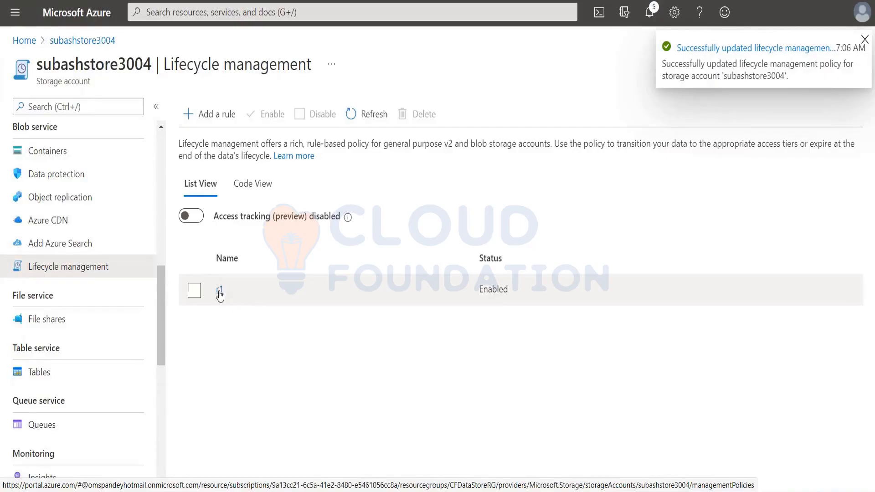
Review the JSON definition of rule r1 in the code view of Lifecycle management.
{"action": "left_click", "coordinate": [252, 185]}
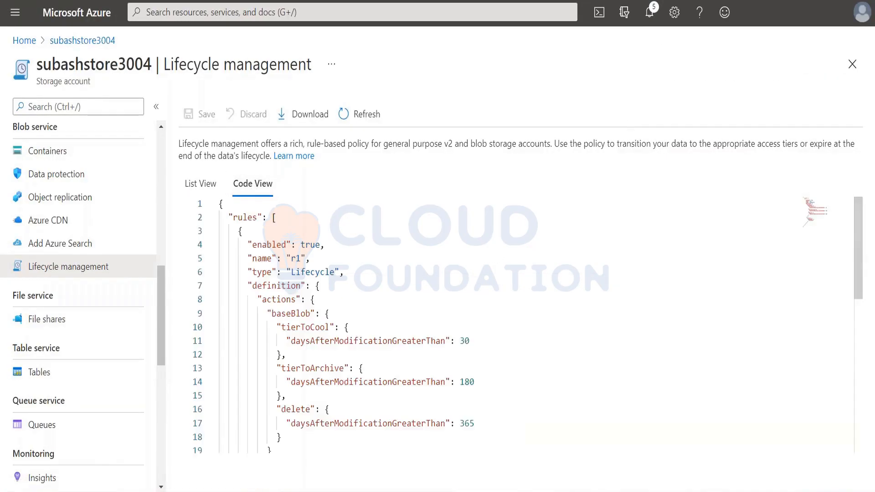
{"action": "scroll", "coordinate": [299, 286], "scroll_direction": "down", "scroll_amount": 6}
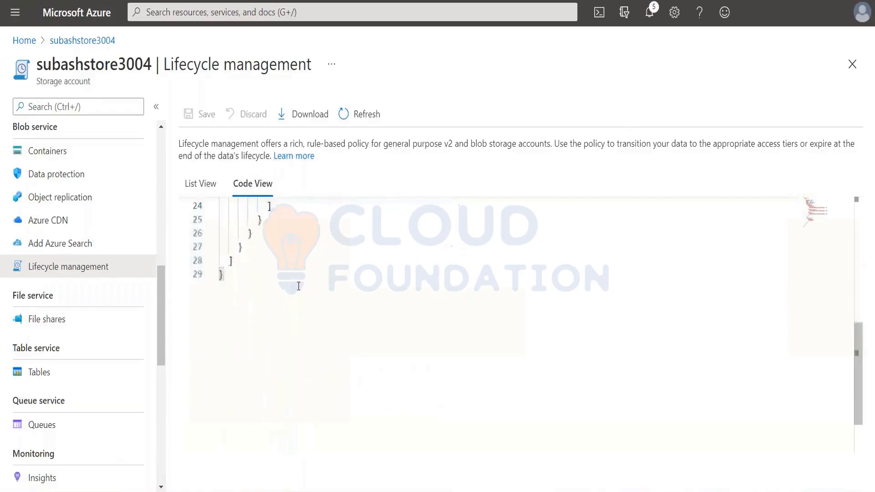
{"action": "scroll", "coordinate": [299, 286], "scroll_direction": "up", "scroll_amount": 6}
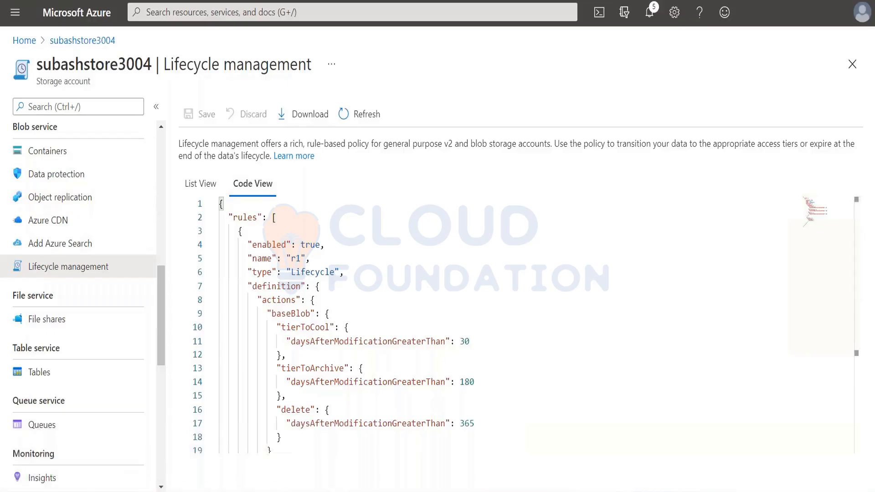
Switch to PowerPoint, present from the Blob Lifecycle Management slide and advance to the Uploading Blobs slide.
{"action": "key", "text": "alt+Tab"}
{"action": "key", "text": "Tab"}
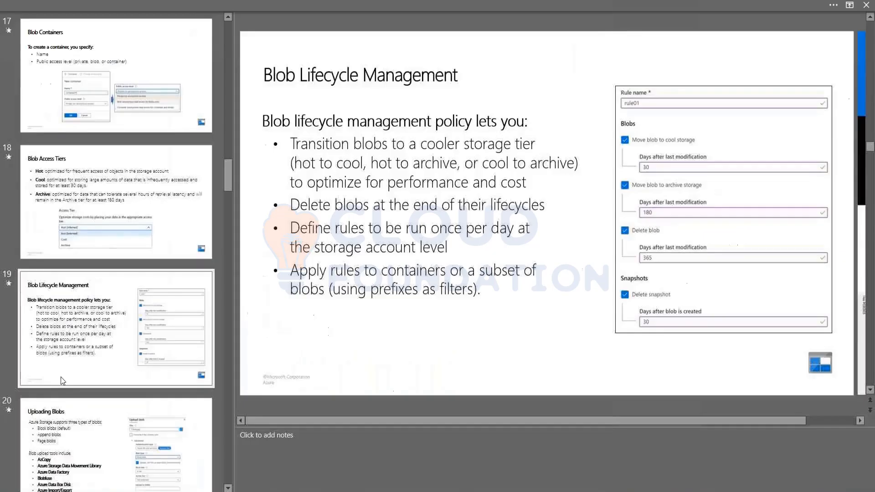
{"action": "left_click", "coordinate": [65, 378]}
{"action": "key", "text": "shift+F5"}
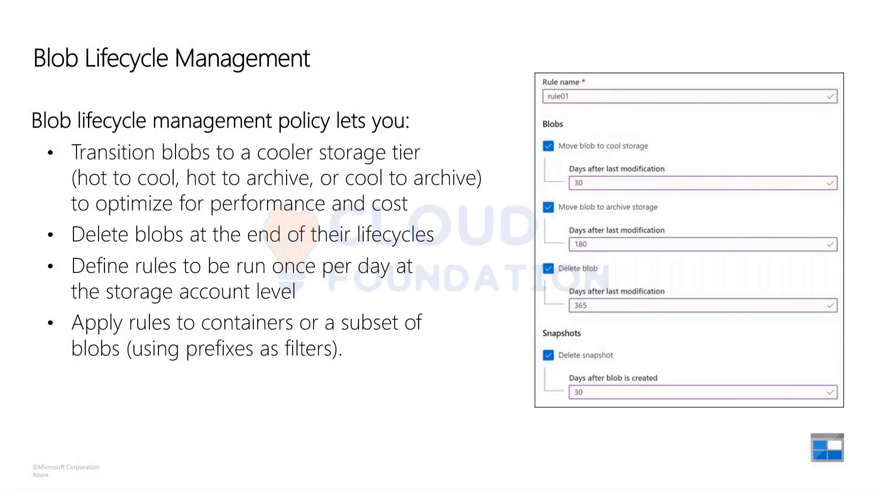
{"action": "key", "text": "Right"}
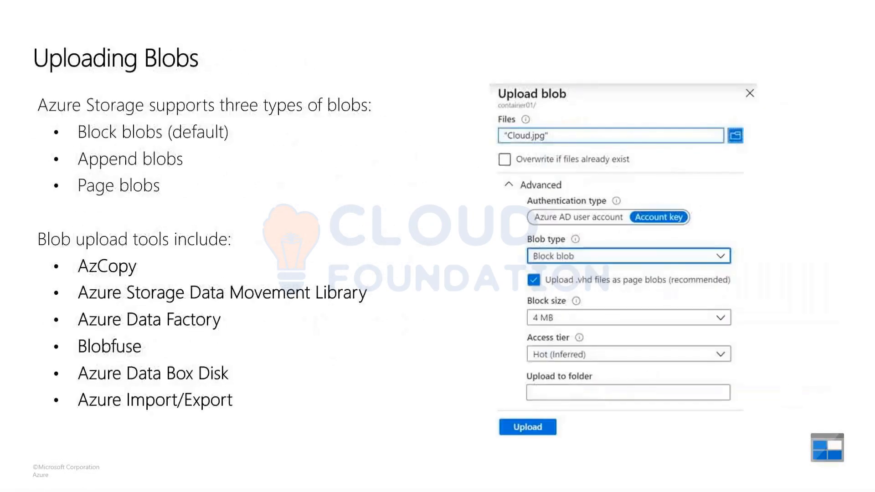
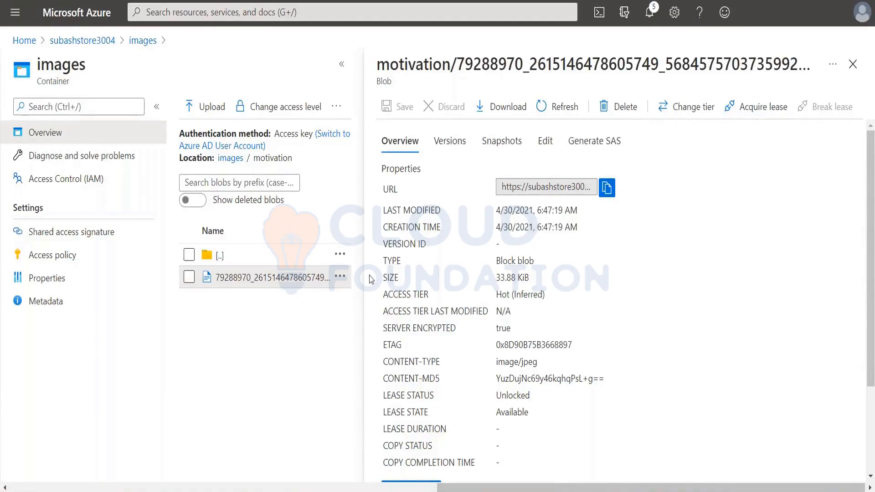
Set the images container's public access level to Blob (anonymous read access for blobs only).
{"action": "left_click", "coordinate": [52, 255]}
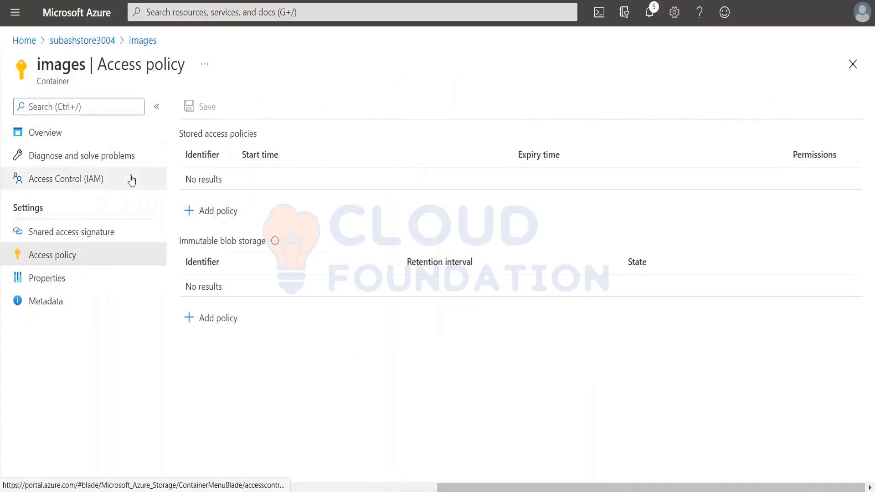
{"action": "left_click", "coordinate": [47, 178]}
{"action": "left_click", "coordinate": [47, 134]}
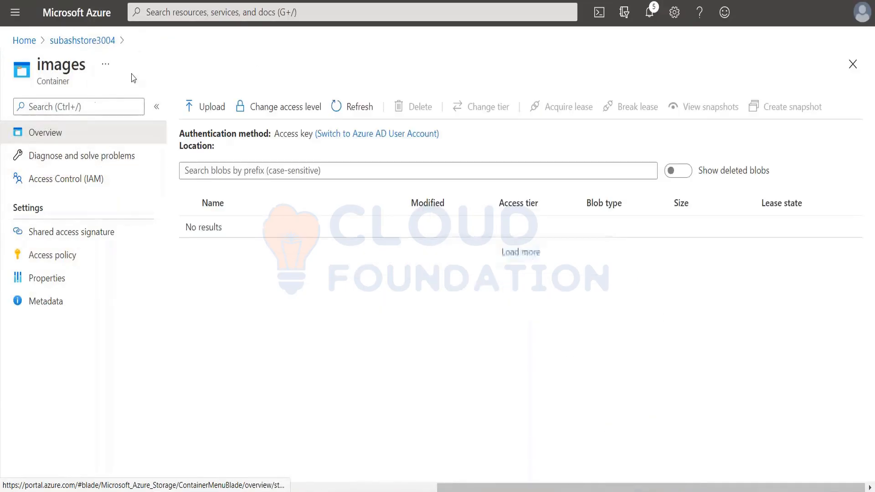
{"action": "left_click", "coordinate": [287, 108]}
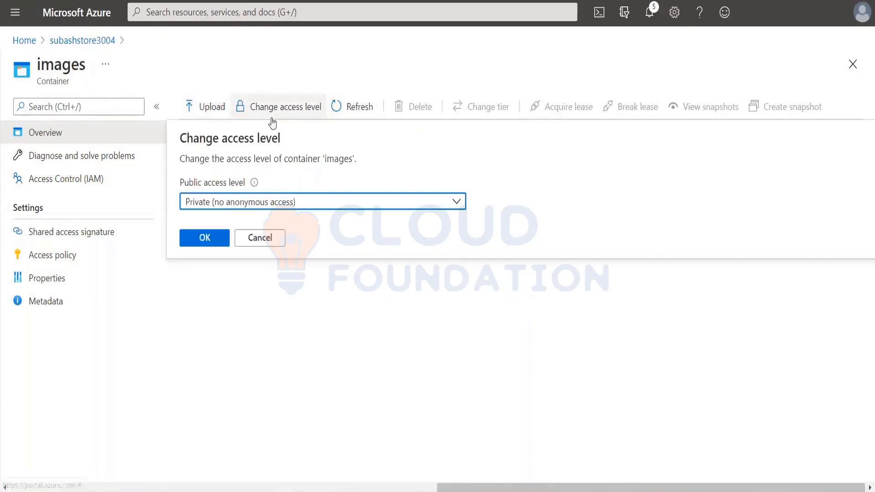
{"action": "left_click", "coordinate": [235, 202]}
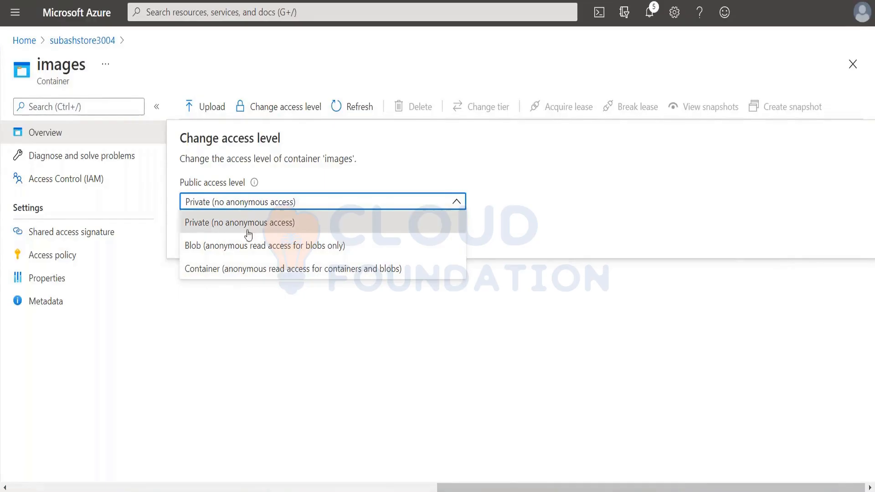
{"action": "left_click", "coordinate": [246, 246]}
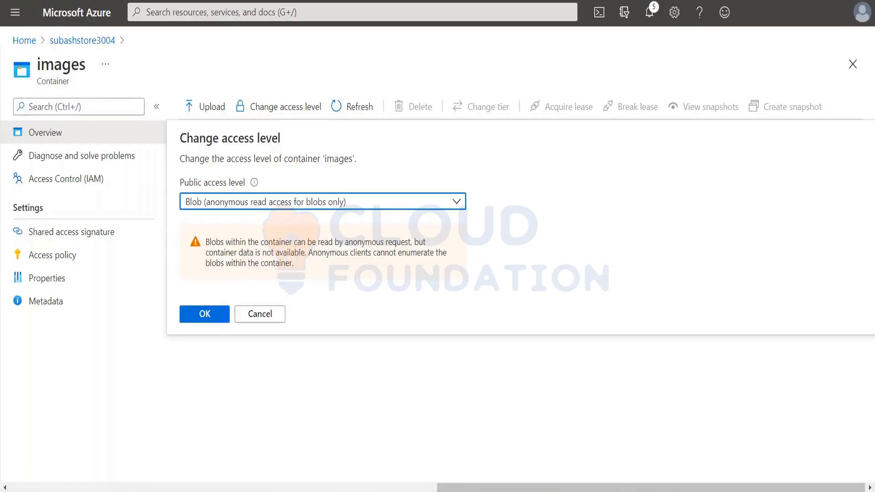
{"action": "left_click", "coordinate": [203, 319]}
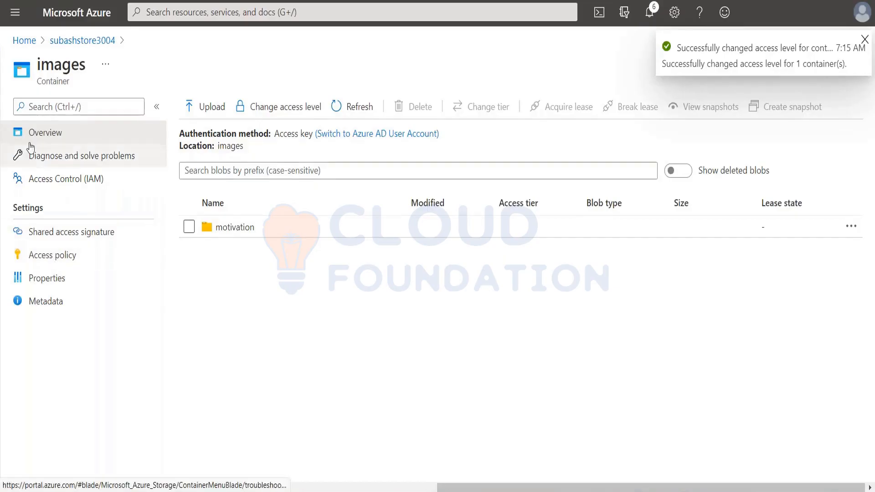
Copy the URL of the image blob in the motivation folder, view it in a new browser tab, and close both the tab and blob details.
{"action": "left_click", "coordinate": [235, 227]}
{"action": "left_click", "coordinate": [275, 252]}
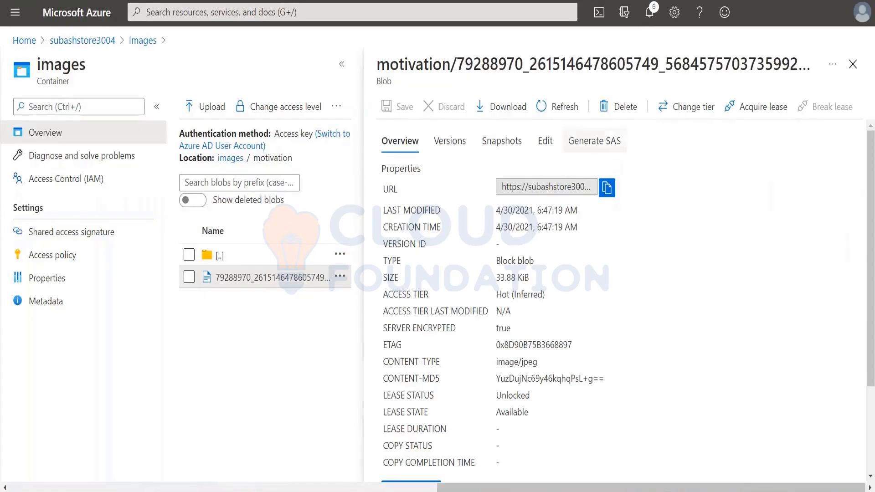
{"action": "left_click", "coordinate": [607, 187]}
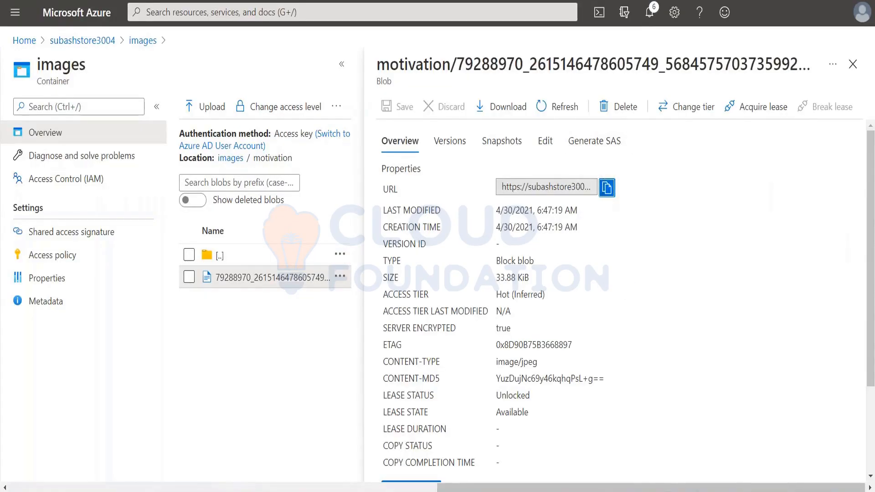
{"action": "key", "text": "ctrl+t"}
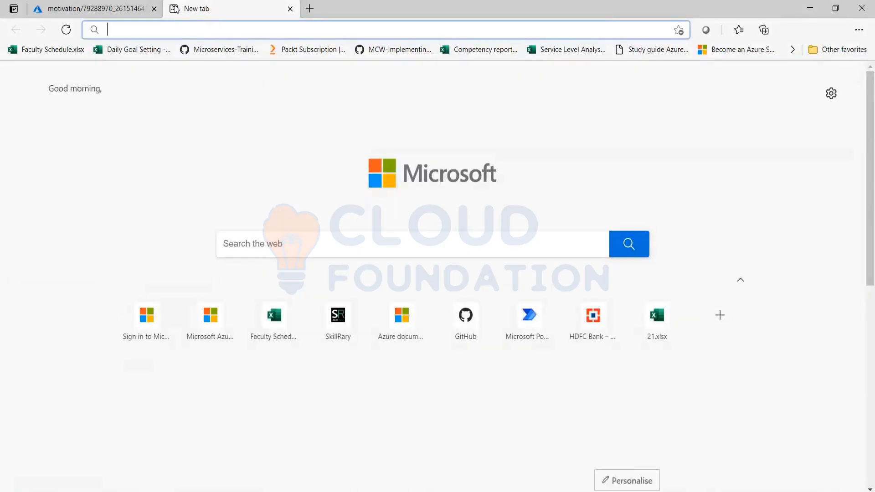
{"action": "key", "text": "ctrl+v"}
{"action": "key", "text": "Return"}
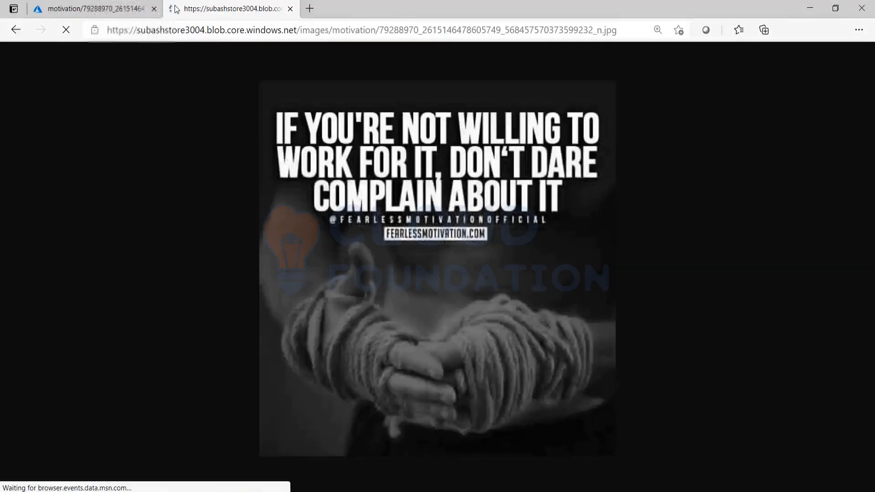
{"action": "left_click", "coordinate": [291, 10]}
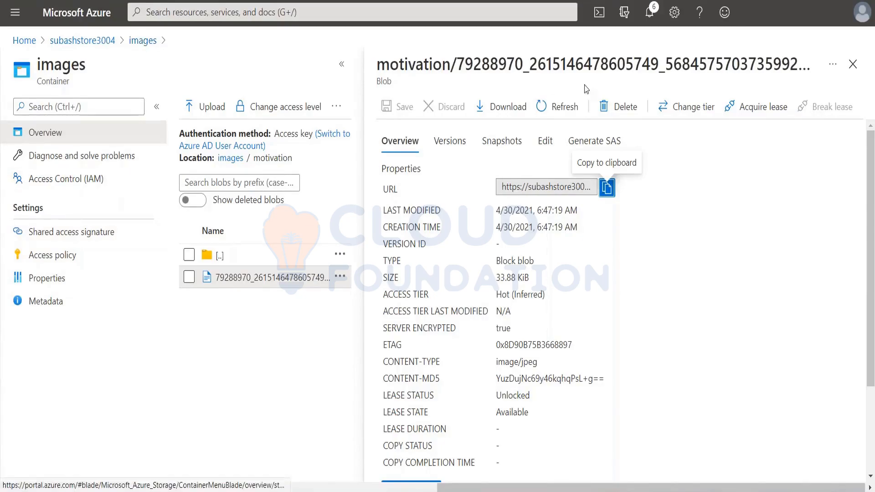
{"action": "left_click", "coordinate": [853, 64]}
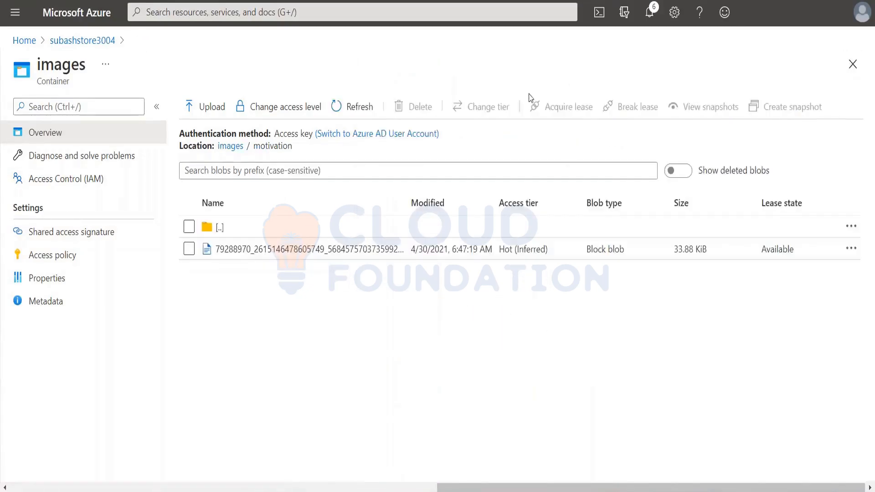
Set the images container's public access level to Private (no anonymous access).
{"action": "left_click", "coordinate": [283, 107]}
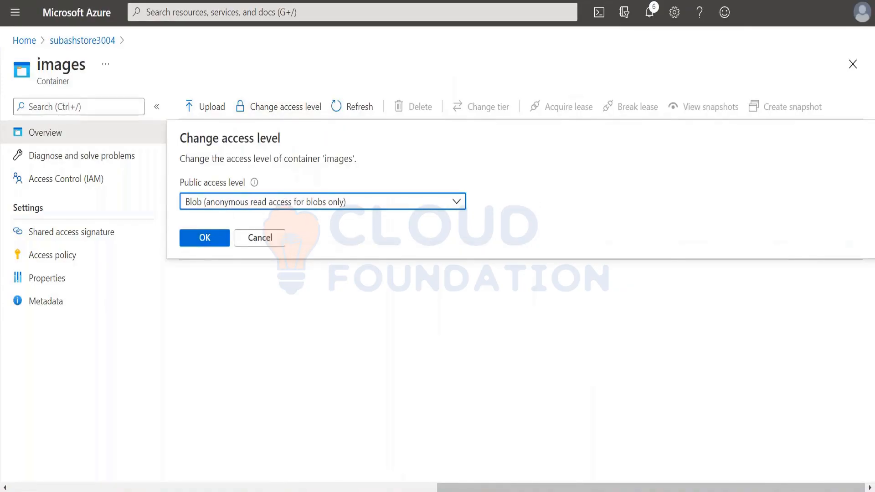
{"action": "left_click", "coordinate": [226, 202]}
{"action": "left_click", "coordinate": [222, 226]}
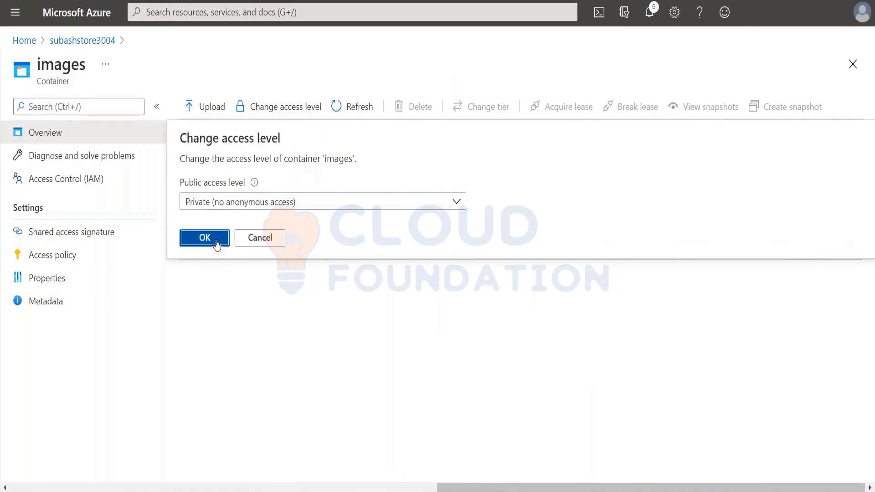
{"action": "left_click", "coordinate": [216, 245]}
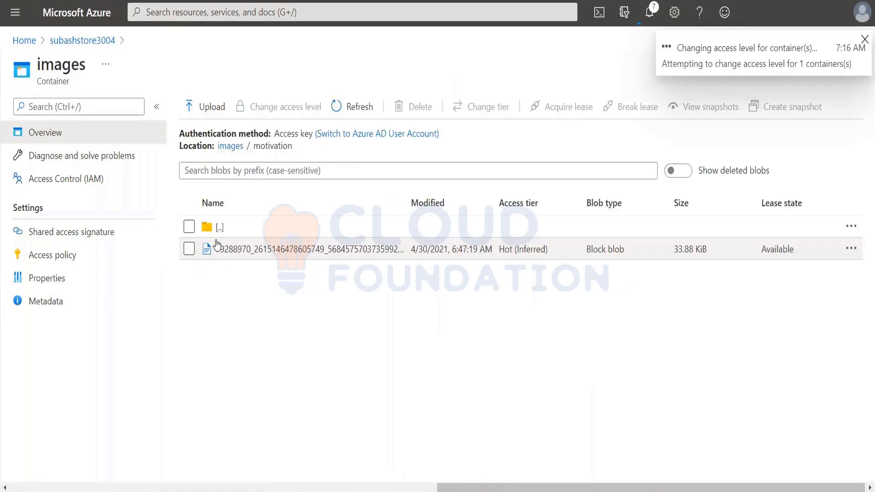
Generate a SAS token and URL for the image blob, signed with account Key 1, with Read permission and HTTPS only.
{"action": "left_click", "coordinate": [290, 249]}
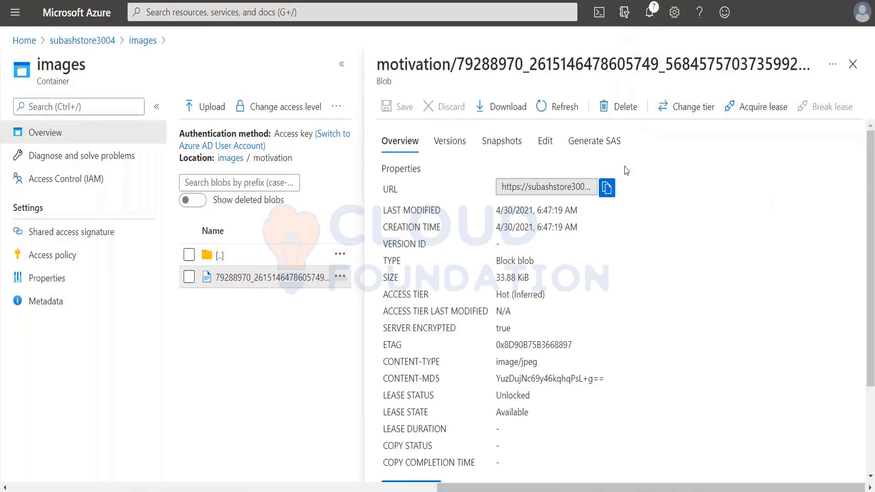
{"action": "left_click", "coordinate": [600, 144]}
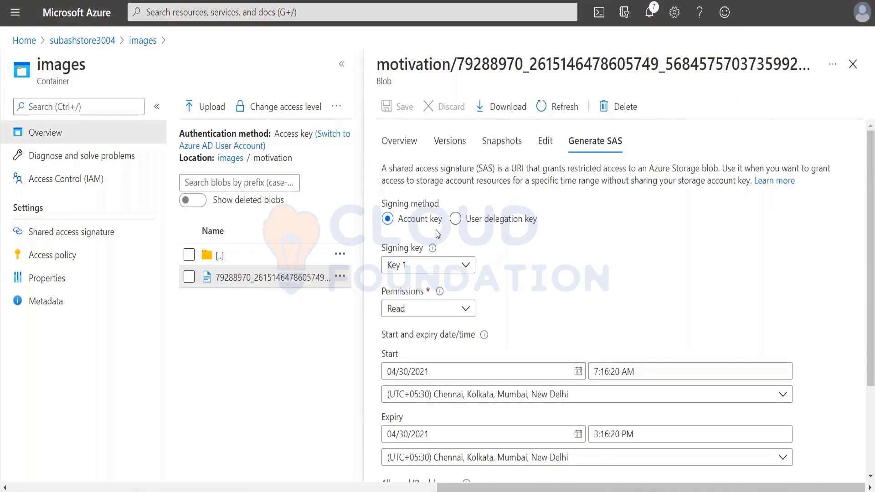
{"action": "scroll", "coordinate": [505, 305], "scroll_direction": "down", "scroll_amount": 2}
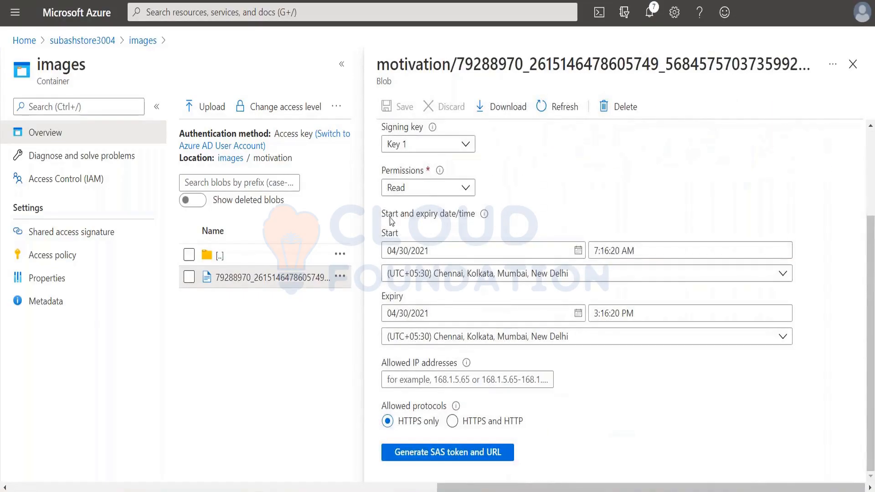
{"action": "scroll", "coordinate": [572, 198], "scroll_direction": "up", "scroll_amount": 3}
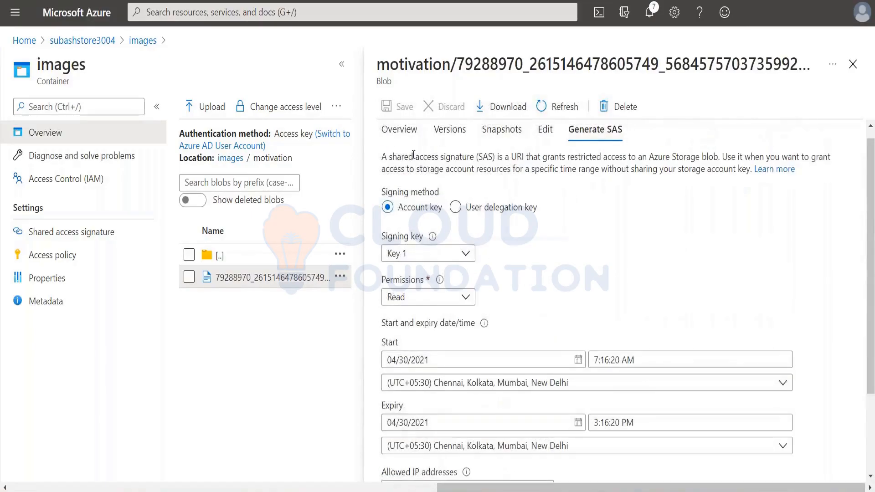
{"action": "scroll", "coordinate": [543, 307], "scroll_direction": "down", "scroll_amount": 1}
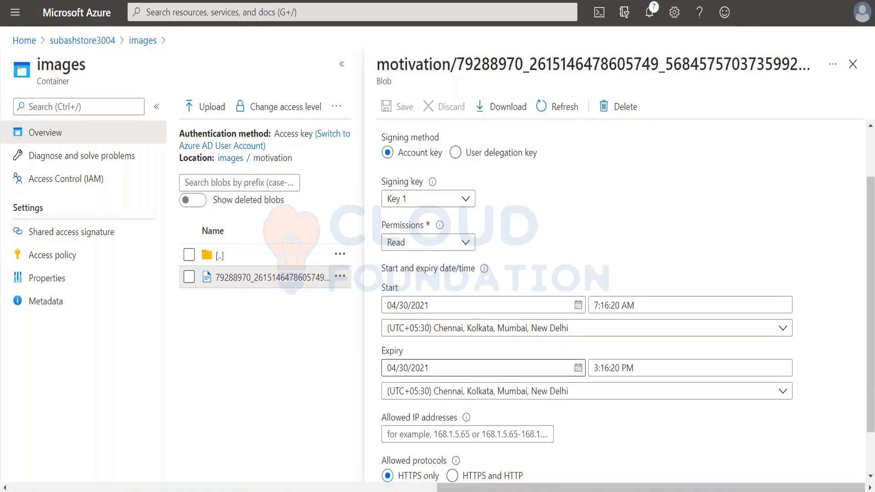
{"action": "scroll", "coordinate": [565, 351], "scroll_direction": "down", "scroll_amount": 2}
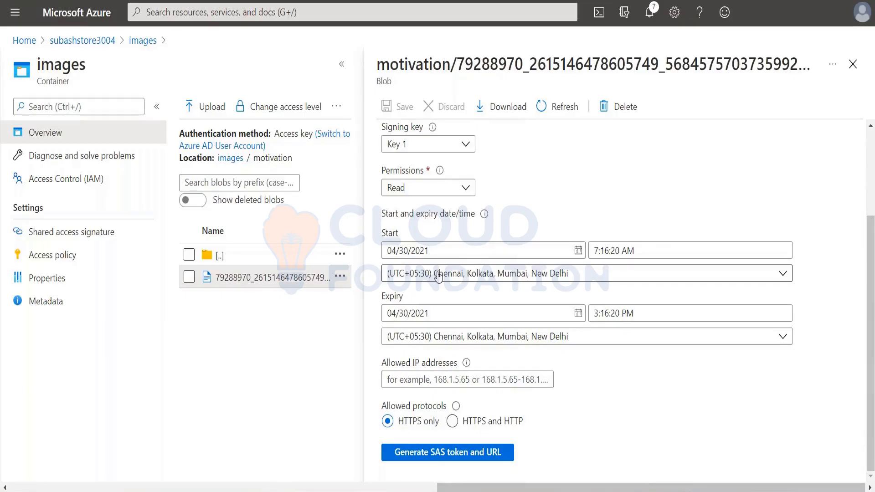
{"action": "left_click", "coordinate": [447, 455]}
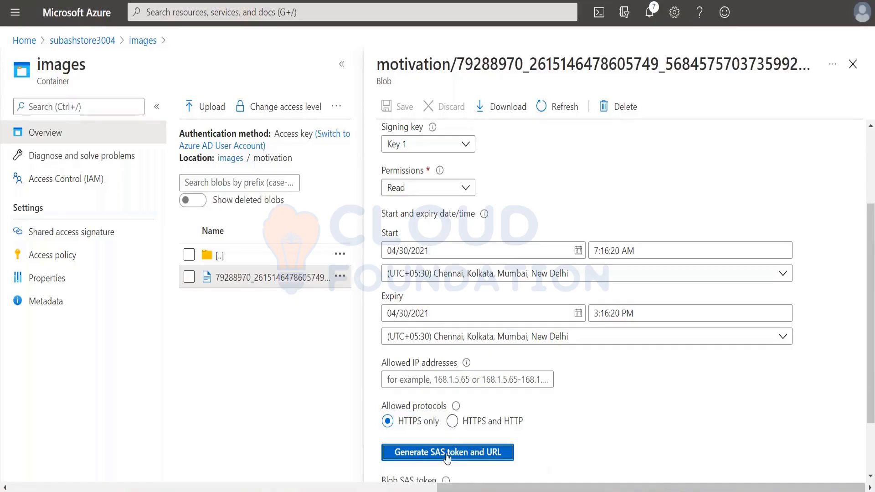
{"action": "scroll", "coordinate": [448, 458], "scroll_direction": "down", "scroll_amount": 2}
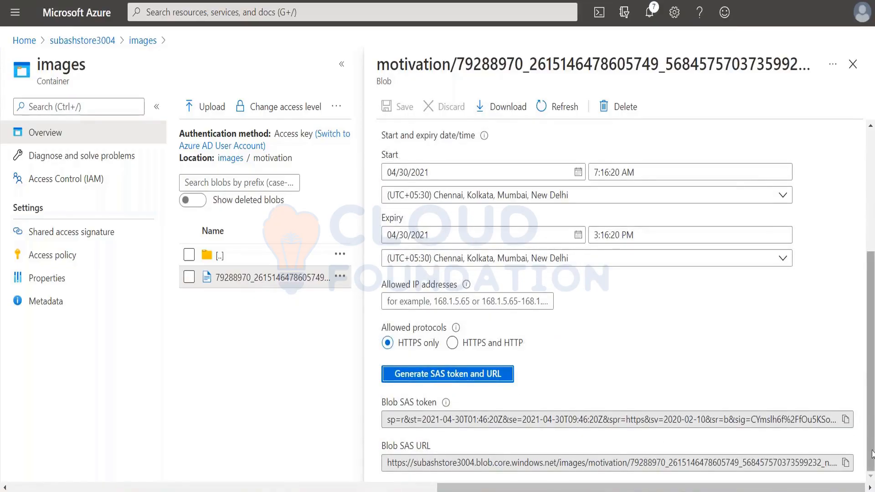
Copy the blob SAS token and paste it as plain text below the Storage Pricing Factors list on OneNote's Data Storage page.
{"action": "left_click", "coordinate": [845, 419]}
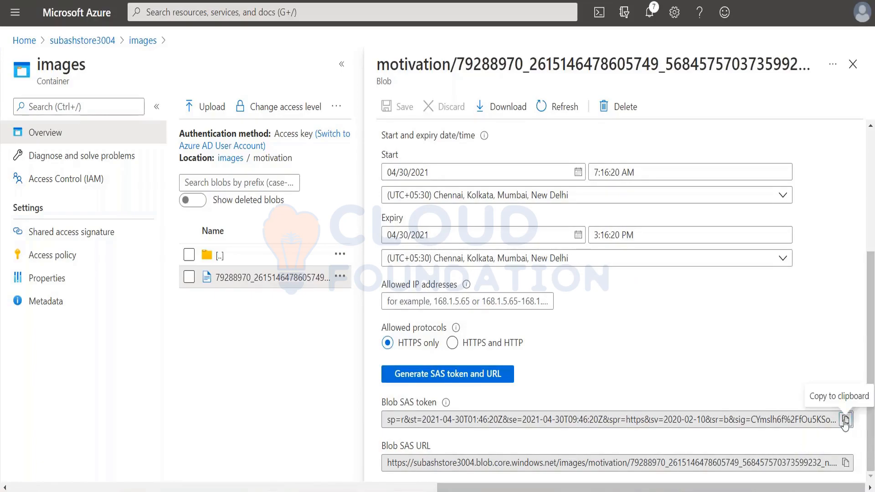
{"action": "mouse_move", "coordinate": [200, 481]}
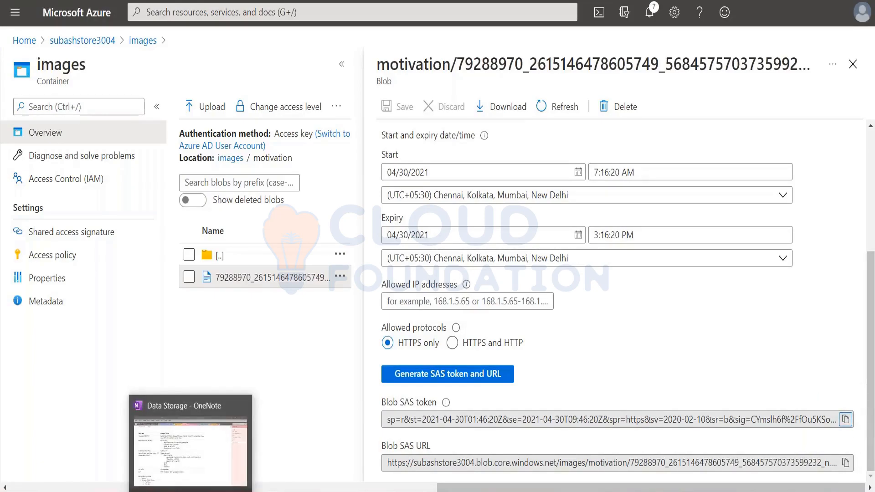
{"action": "left_click", "coordinate": [201, 463]}
{"action": "scroll", "coordinate": [214, 454], "scroll_direction": "down", "scroll_amount": 3}
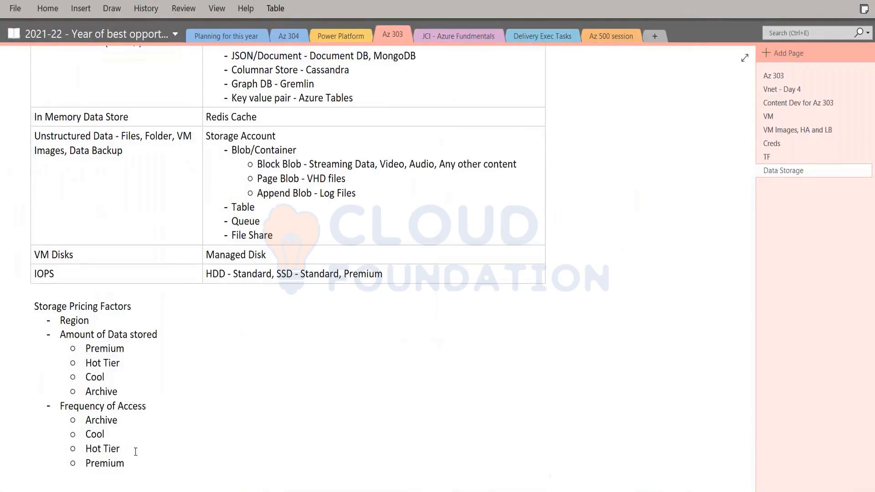
{"action": "left_click", "coordinate": [141, 465]}
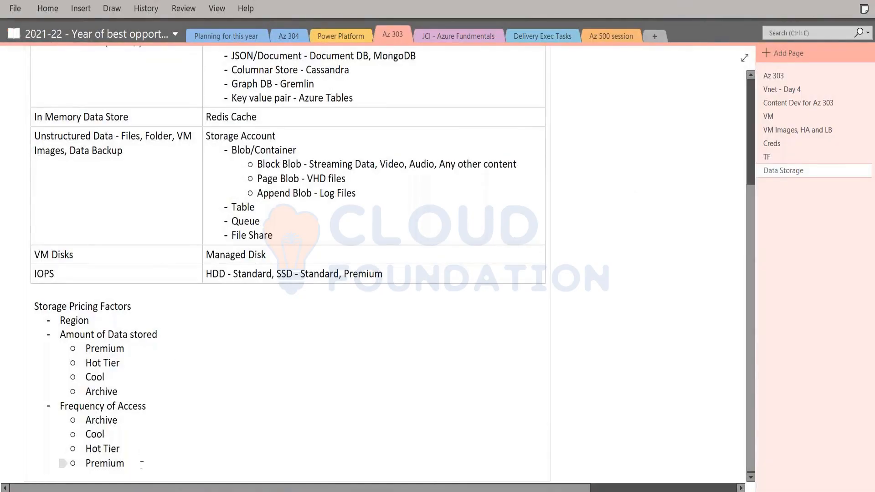
{"action": "key", "text": "ctrl+v"}
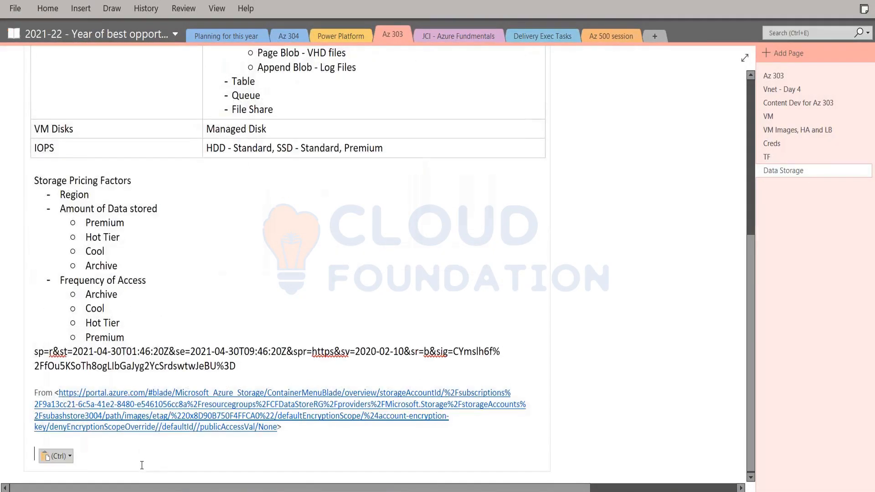
{"action": "left_click", "coordinate": [69, 457]}
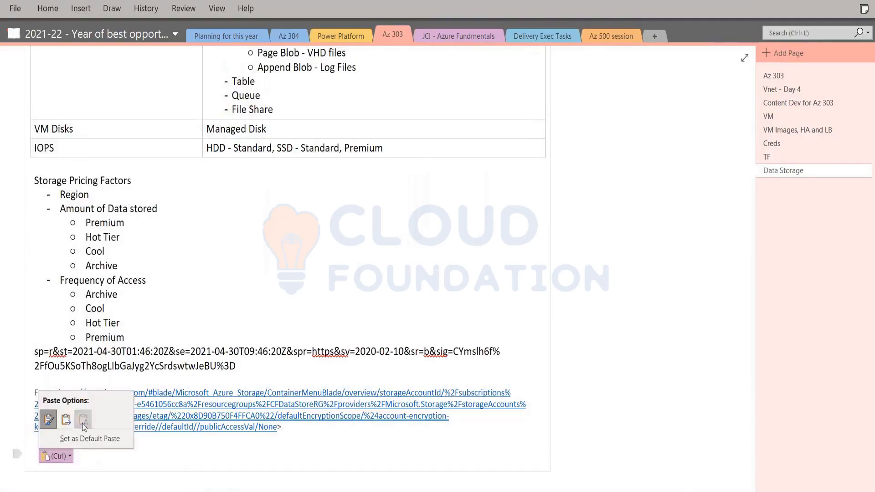
{"action": "left_click", "coordinate": [84, 423]}
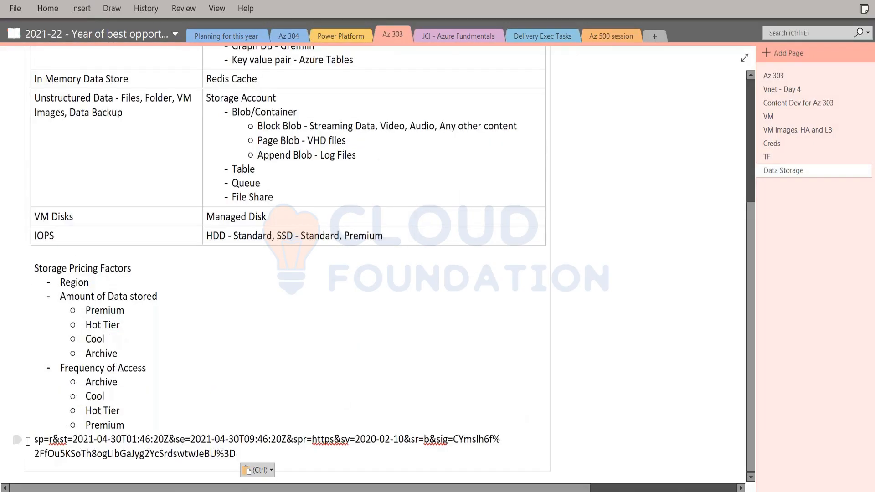
Insert a blank line between the Storage Pricing Factors list and the pasted SAS token, and place the cursor below the token.
{"action": "left_click", "coordinate": [36, 440]}
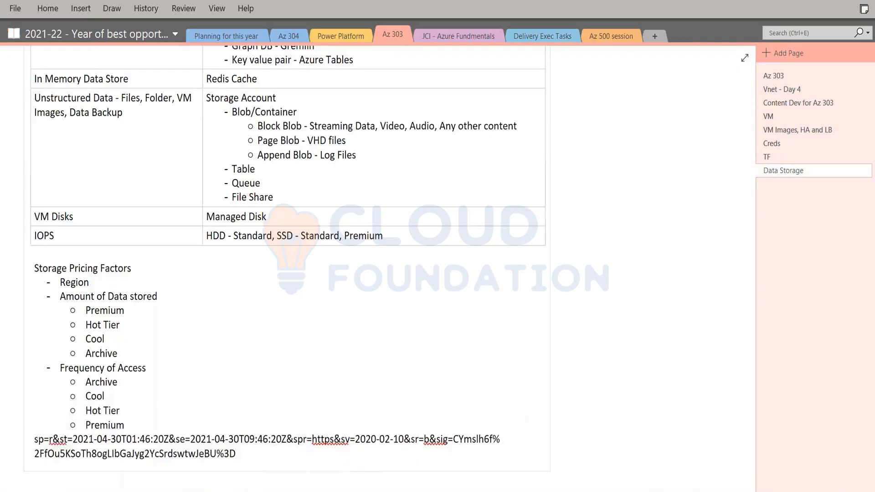
{"action": "key", "text": "Return"}
{"action": "left_click", "coordinate": [264, 359]}
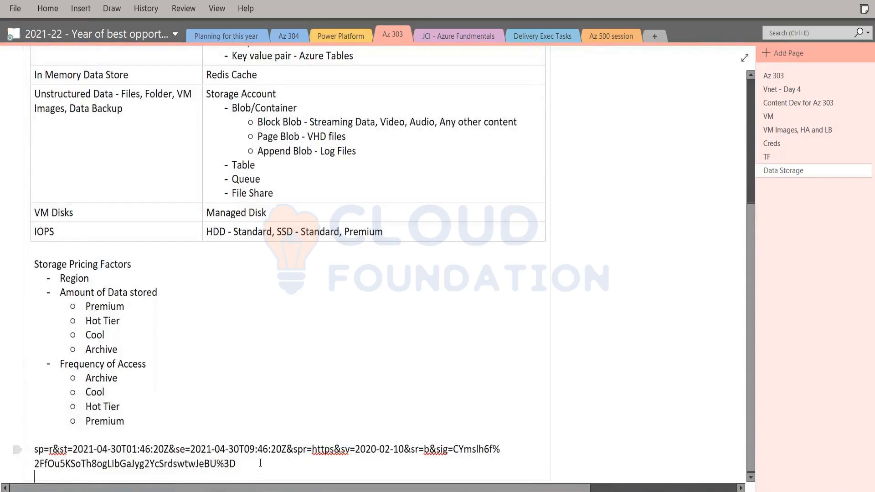
{"action": "scroll", "coordinate": [260, 463], "scroll_direction": "down", "scroll_amount": 3}
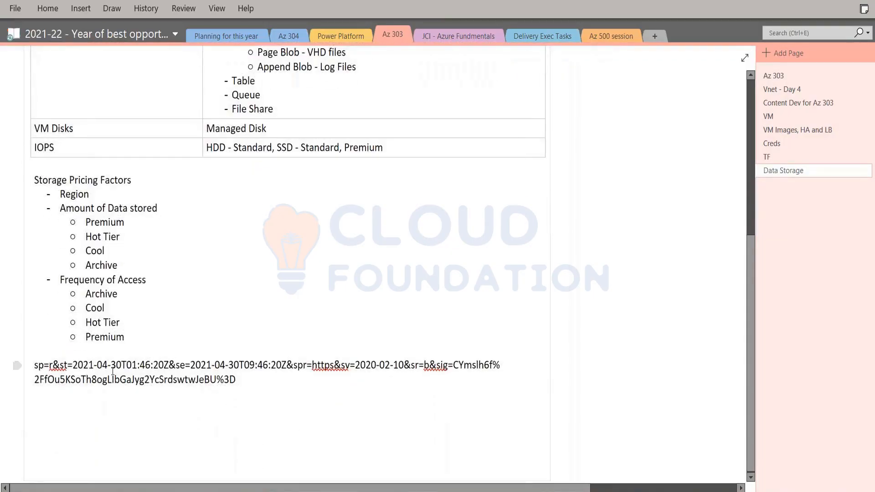
Split the pasted SAS token into four lines, breaking it before &st, spr and &sr, and select the resulting lines.
{"action": "left_click", "coordinate": [53, 365]}
{"action": "key", "text": "Return"}
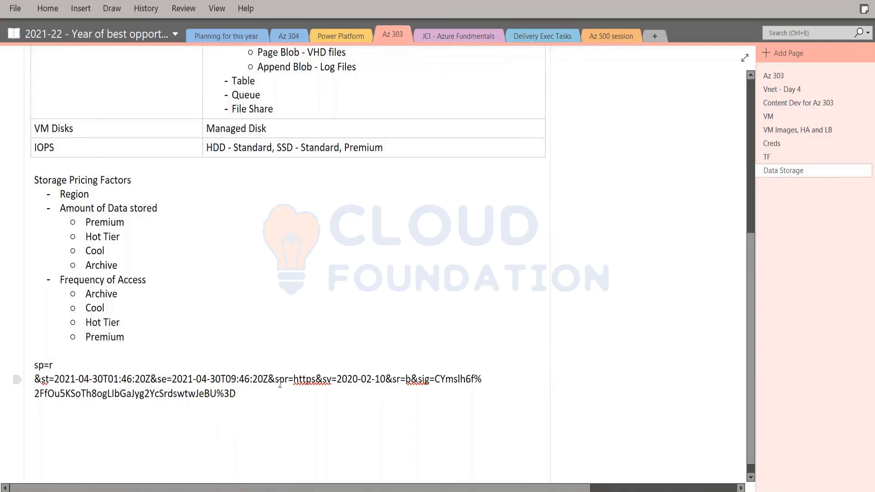
{"action": "key", "text": "Return"}
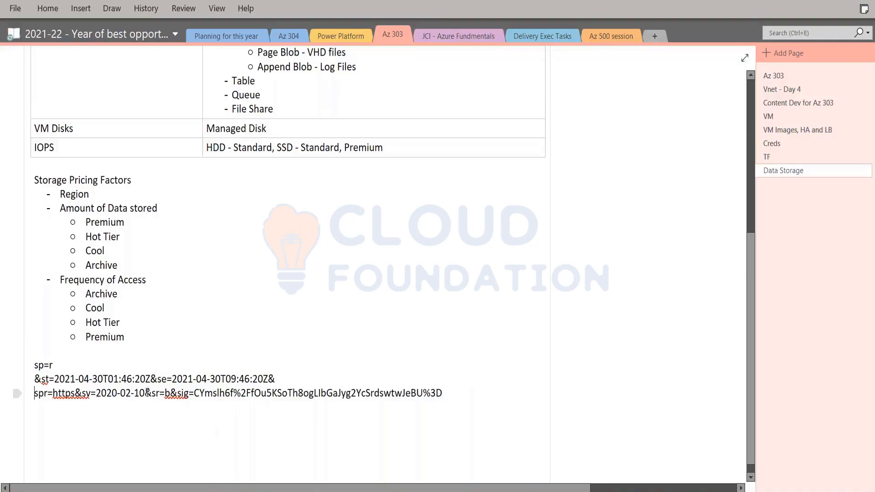
{"action": "left_click", "coordinate": [146, 393]}
{"action": "key", "text": "Return"}
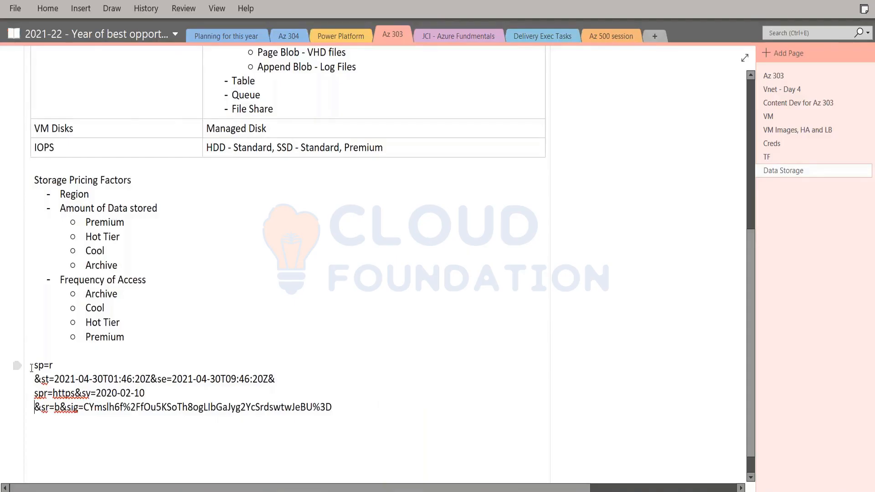
{"action": "left_click_drag", "start_coordinate": [32, 367], "coordinate": [310, 425]}
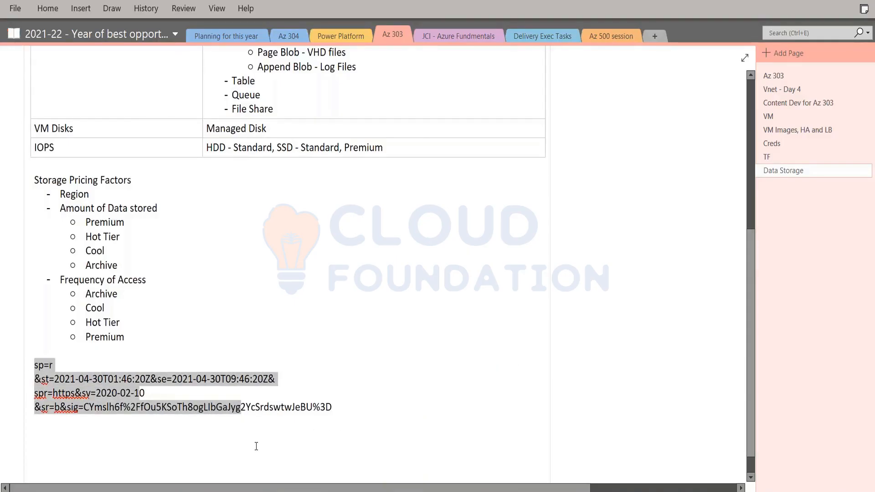
Switch to the Azure portal, copy the image's Blob SAS URL, and load it in a new browser tab.
{"action": "key", "text": "alt+Tab"}
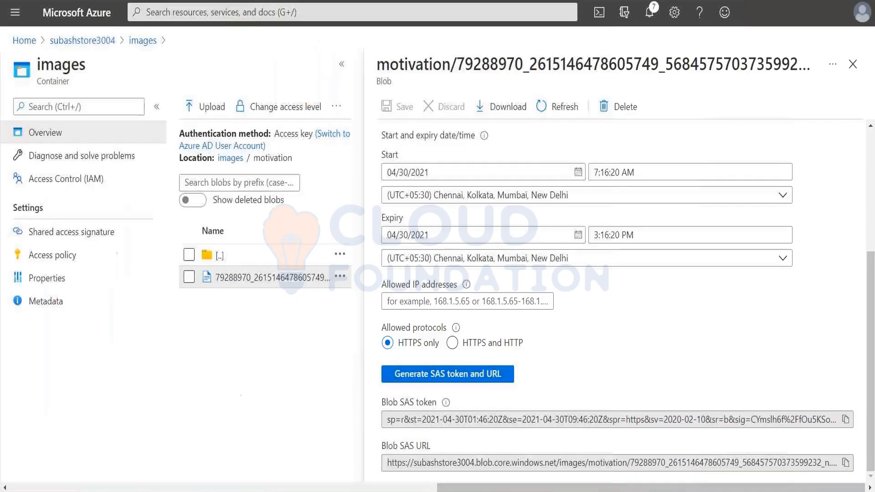
{"action": "left_click", "coordinate": [847, 464]}
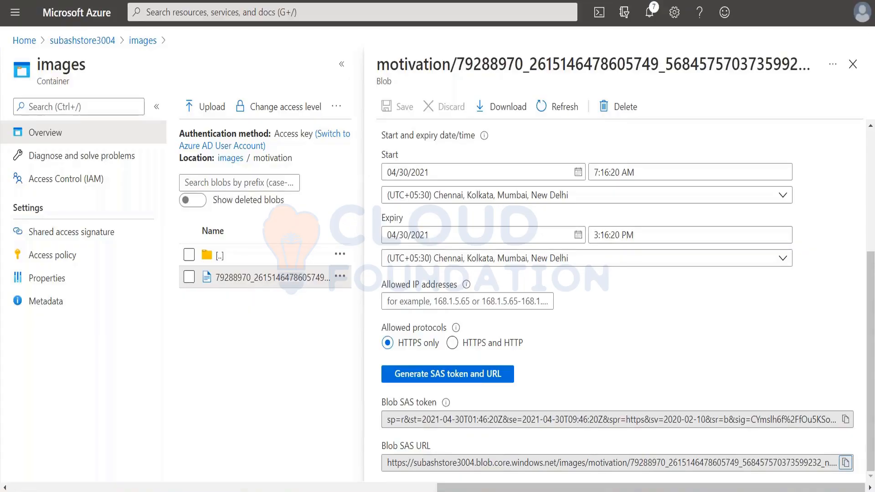
{"action": "key", "text": "ctrl+t"}
{"action": "key", "text": "ctrl+v"}
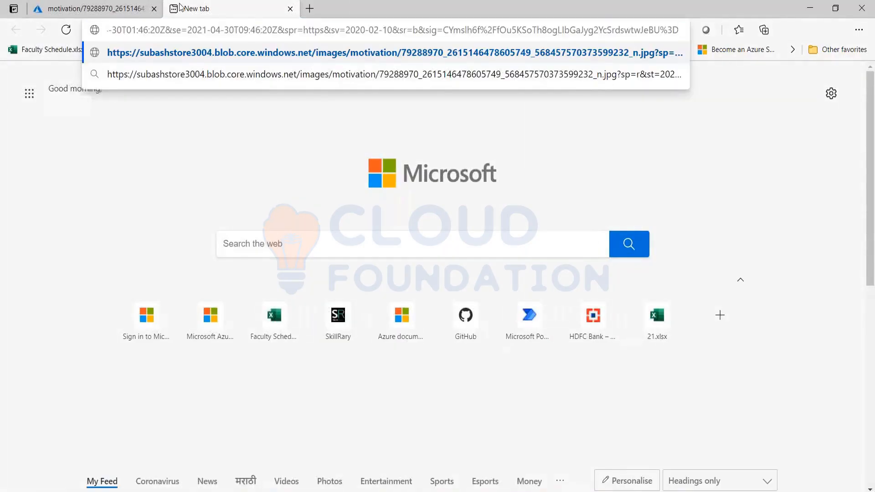
{"action": "key", "text": "Return"}
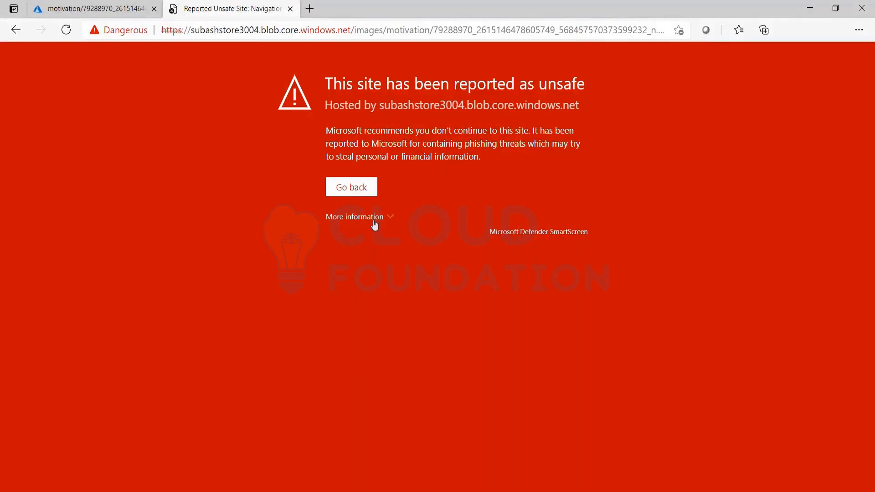
Go back, load the copied Blob SAS URL again, and continue to the site despite the SmartScreen warning to view the image.
{"action": "left_click", "coordinate": [14, 35]}
{"action": "left_click", "coordinate": [185, 30]}
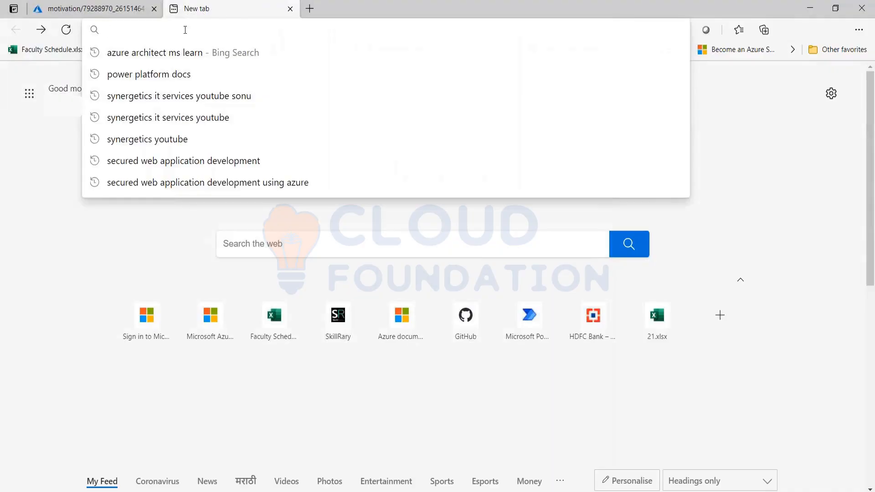
{"action": "key", "text": "ctrl+v"}
{"action": "key", "text": "Return"}
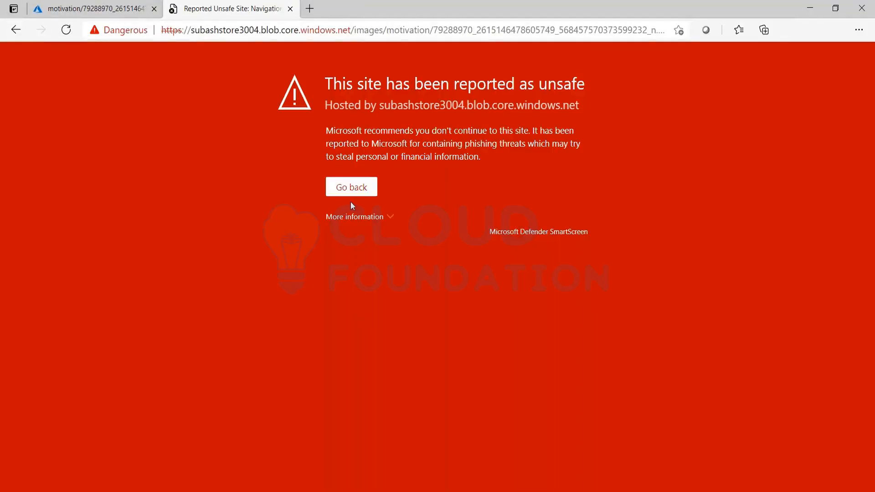
{"action": "left_click", "coordinate": [369, 218]}
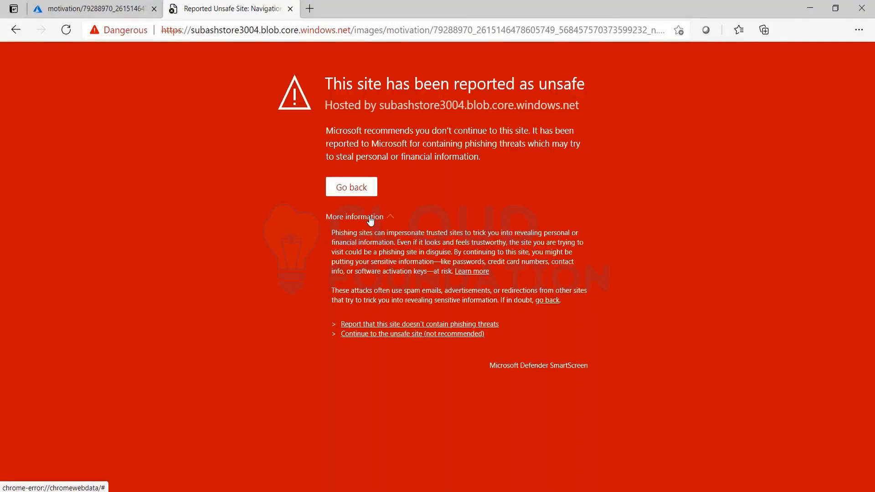
{"action": "left_click", "coordinate": [467, 335]}
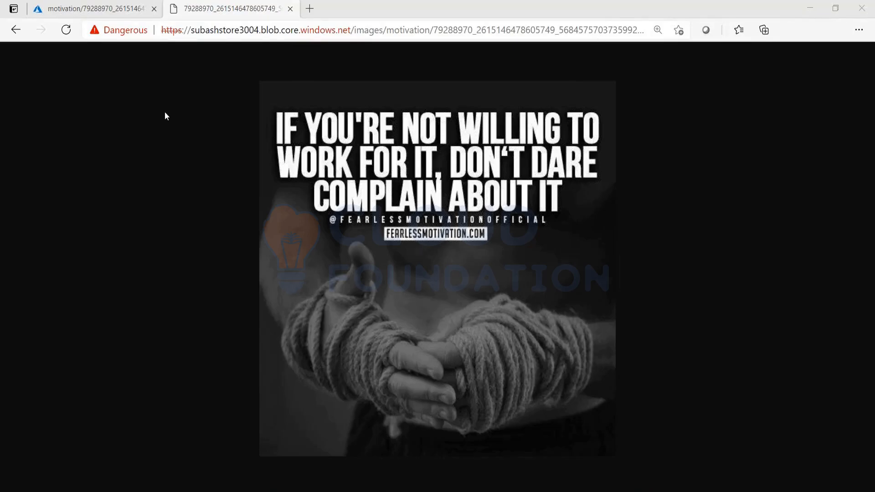
Return to the blob's Generate SAS settings in the Azure portal and review the available permission options without changing them.
{"action": "left_click", "coordinate": [96, 9]}
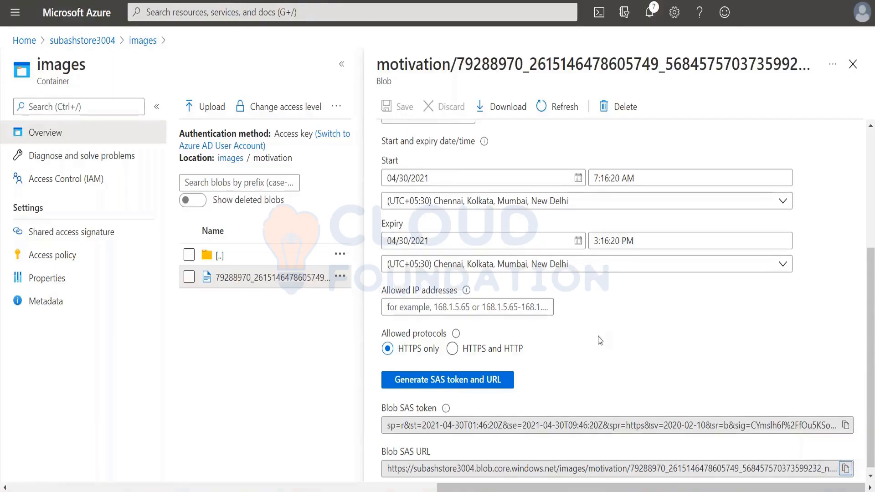
{"action": "scroll", "coordinate": [600, 342], "scroll_direction": "up", "scroll_amount": 5}
{"action": "left_click", "coordinate": [459, 316]}
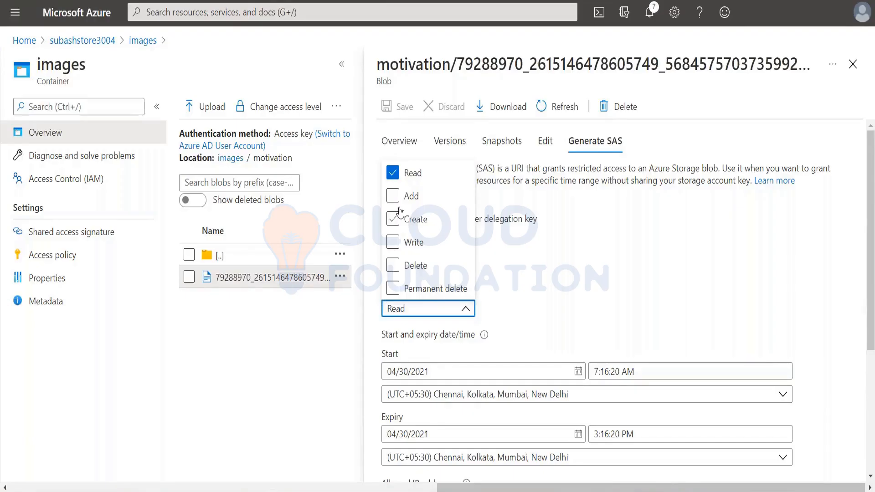
{"action": "left_click", "coordinate": [561, 279]}
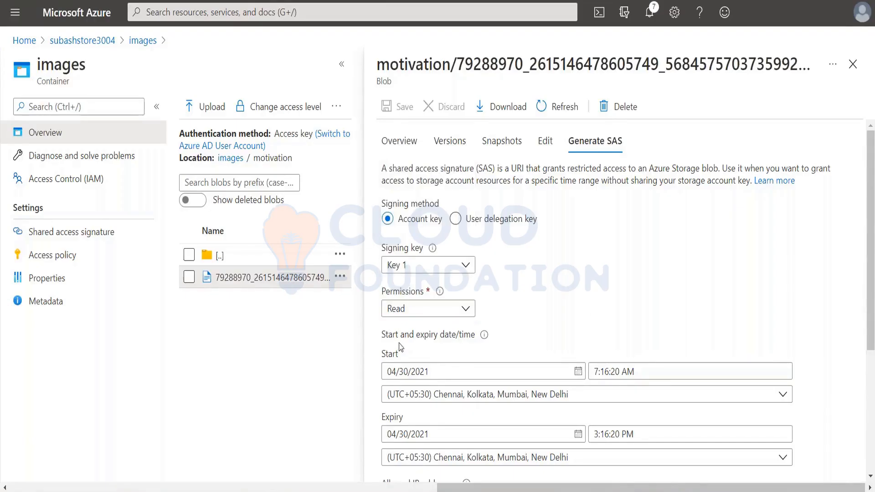
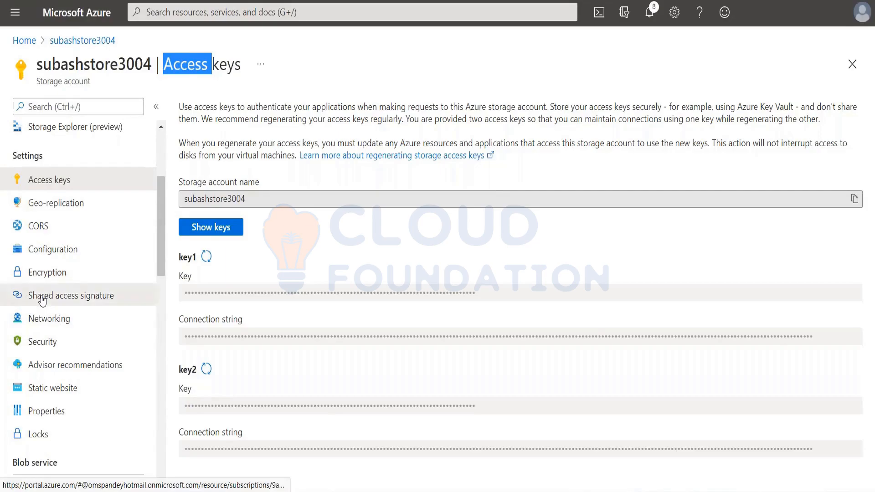
Open the storage account's Shared access signature settings and allow the Service, Container and Object resource types.
{"action": "left_click", "coordinate": [42, 300]}
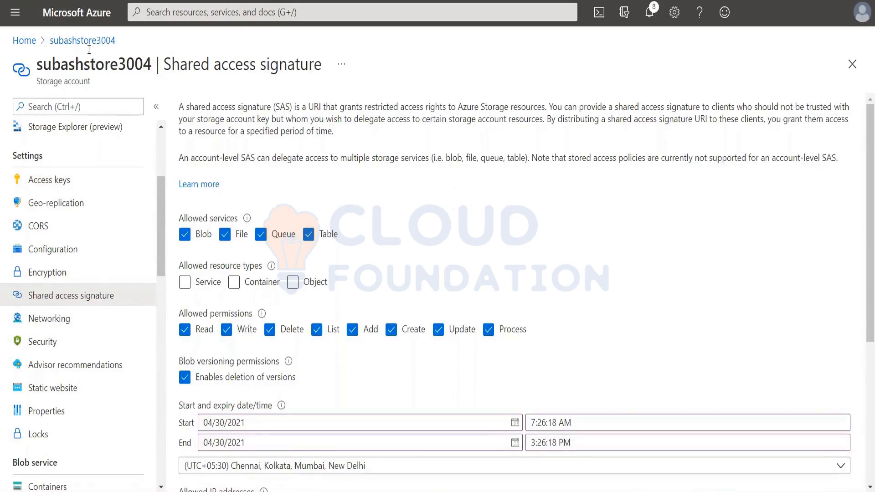
{"action": "scroll", "coordinate": [238, 134], "scroll_direction": "down", "scroll_amount": 3}
{"action": "scroll", "coordinate": [238, 133], "scroll_direction": "up", "scroll_amount": 2}
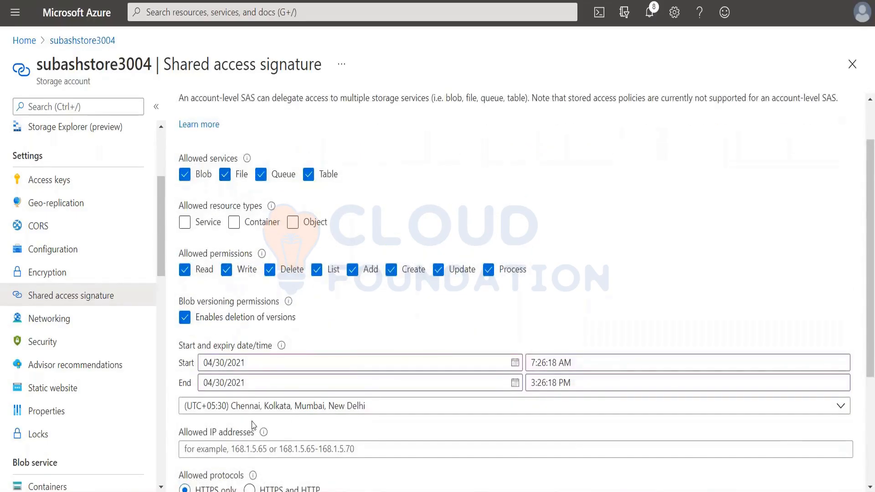
{"action": "scroll", "coordinate": [253, 425], "scroll_direction": "down", "scroll_amount": 4}
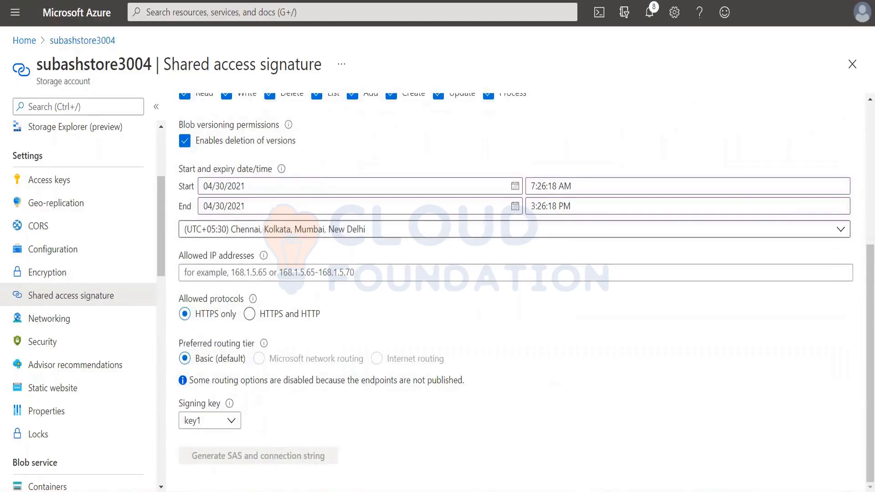
{"action": "scroll", "coordinate": [326, 171], "scroll_direction": "up", "scroll_amount": 5}
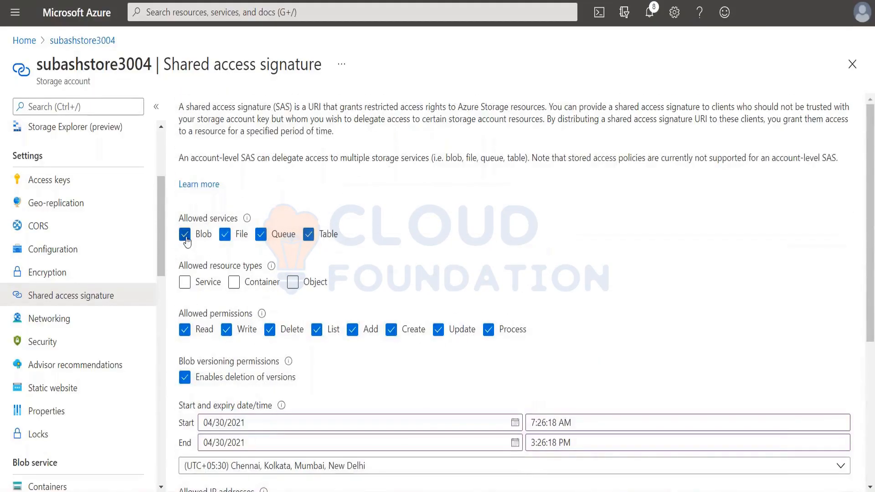
{"action": "left_click", "coordinate": [185, 282]}
{"action": "left_click", "coordinate": [234, 282]}
{"action": "left_click", "coordinate": [293, 282]}
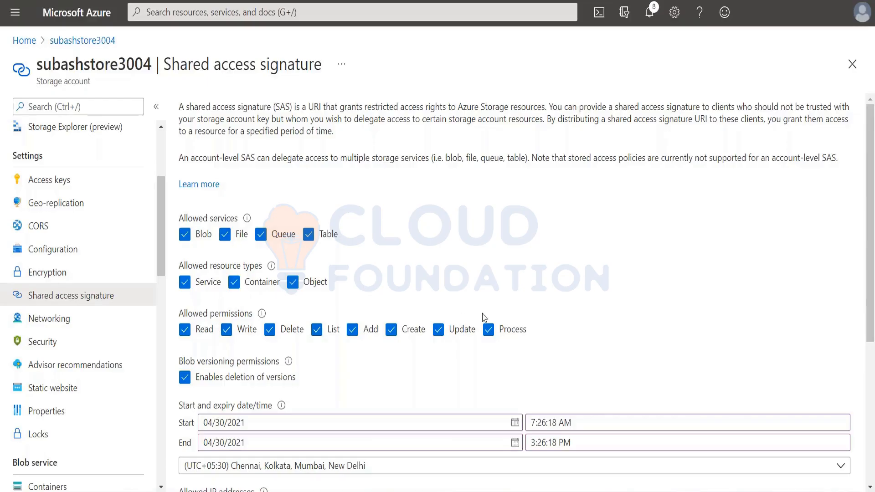
Remove the Process, Update, Create, Delete and Write permissions from the account's shared access signature.
{"action": "left_click", "coordinate": [488, 330]}
{"action": "left_click", "coordinate": [438, 330]}
{"action": "left_click", "coordinate": [391, 330]}
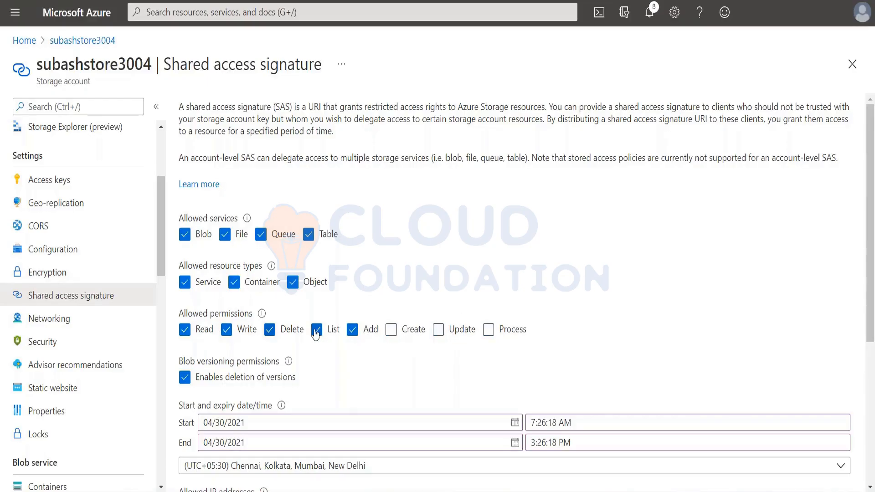
{"action": "left_click", "coordinate": [270, 330]}
{"action": "left_click", "coordinate": [227, 330]}
Set the signature's end date to 05/08/2021 and generate the SAS and connection string.
{"action": "scroll", "coordinate": [356, 296], "scroll_direction": "down", "scroll_amount": 3}
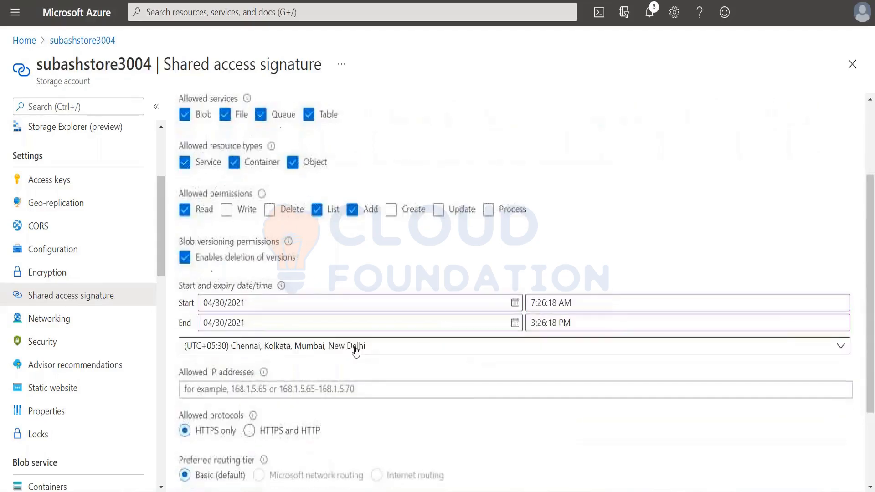
{"action": "left_click", "coordinate": [515, 323]}
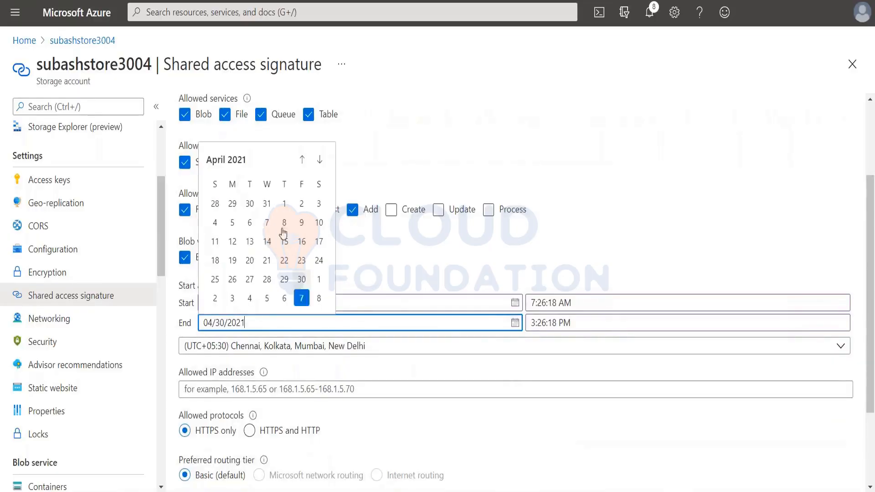
{"action": "left_click", "coordinate": [318, 301]}
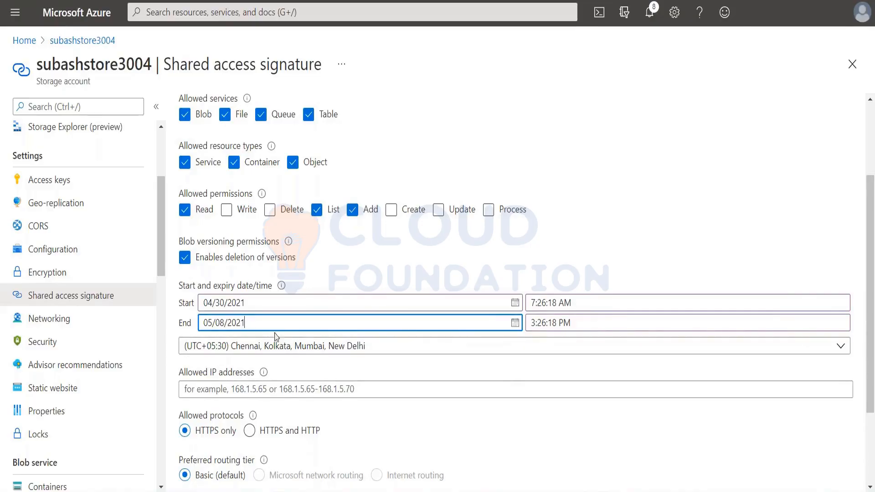
{"action": "scroll", "coordinate": [259, 374], "scroll_direction": "down", "scroll_amount": 2}
{"action": "scroll", "coordinate": [192, 327], "scroll_direction": "down", "scroll_amount": 1}
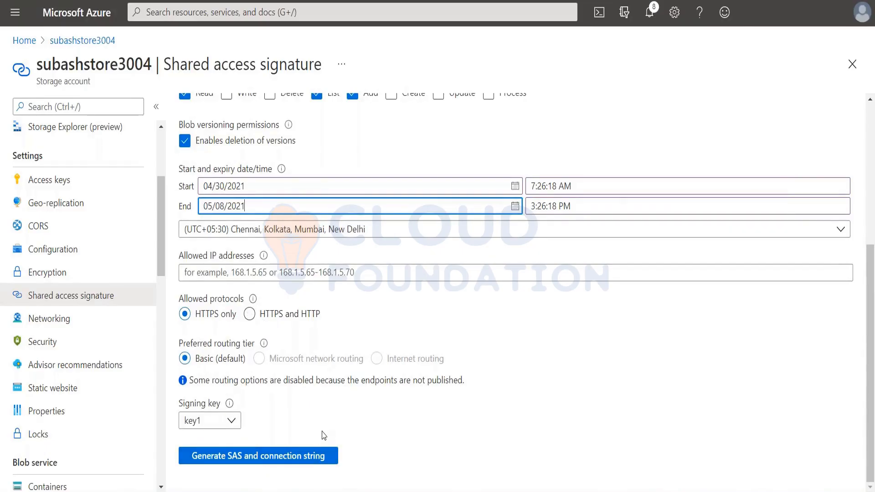
{"action": "scroll", "coordinate": [416, 383], "scroll_direction": "up", "scroll_amount": 5}
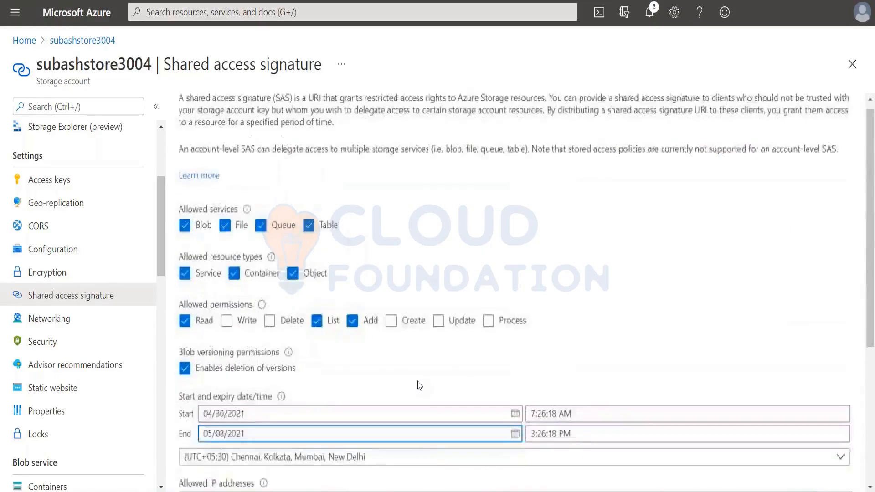
{"action": "scroll", "coordinate": [419, 386], "scroll_direction": "down", "scroll_amount": 5}
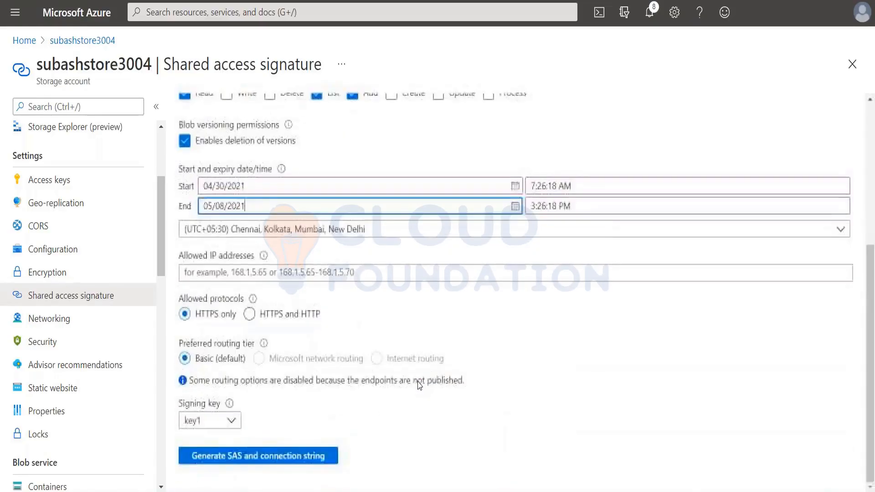
{"action": "left_click", "coordinate": [227, 458]}
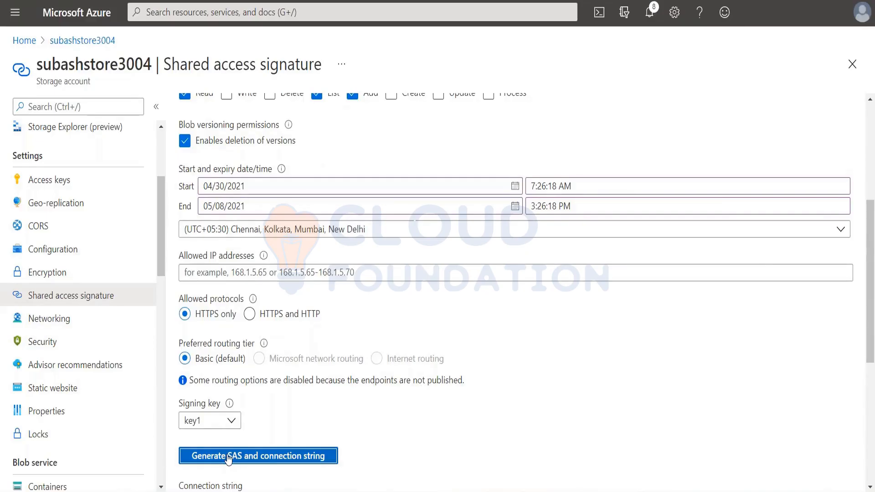
{"action": "scroll", "coordinate": [327, 352], "scroll_direction": "down", "scroll_amount": 6}
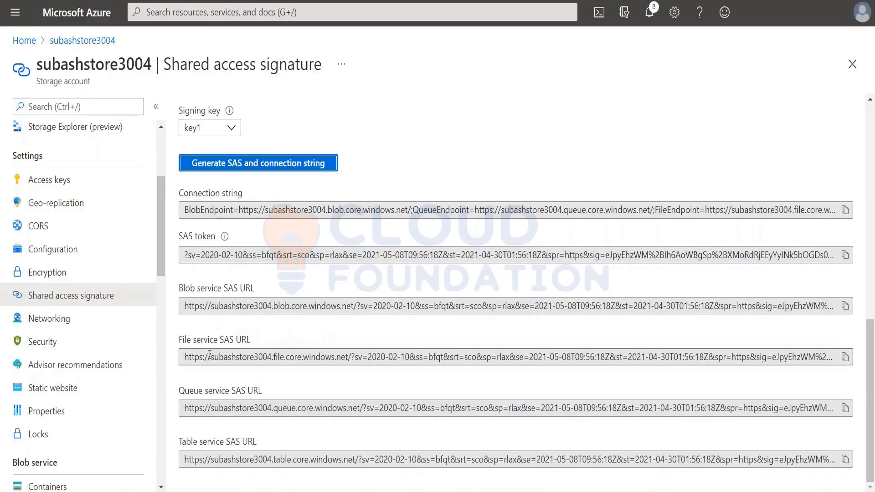
Copy the generated SAS token and paste it into the OneNote Data Storage page below the image URL, without the source link.
{"action": "left_click", "coordinate": [846, 306]}
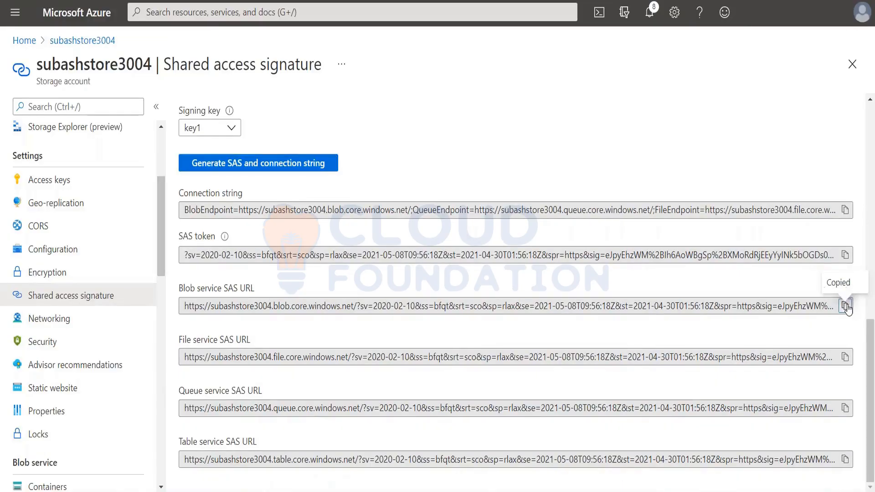
{"action": "left_click", "coordinate": [846, 256]}
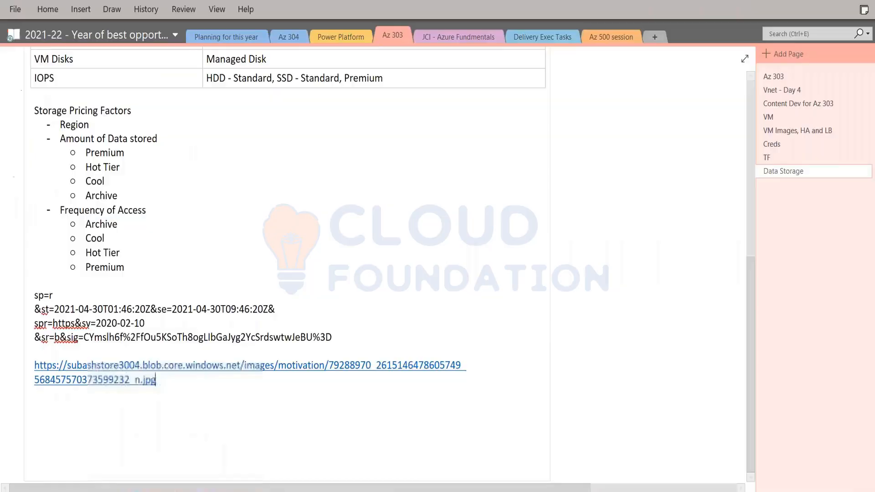
{"action": "left_click", "coordinate": [203, 427]}
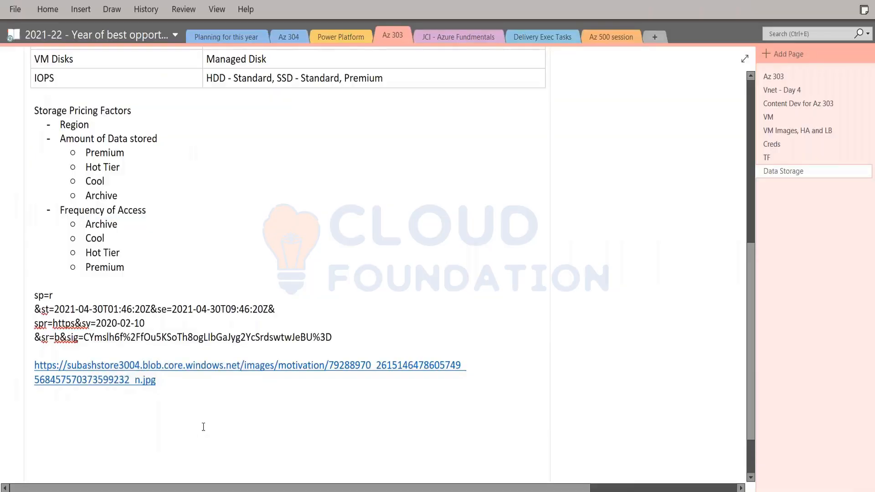
{"action": "key", "text": "ctrl+v"}
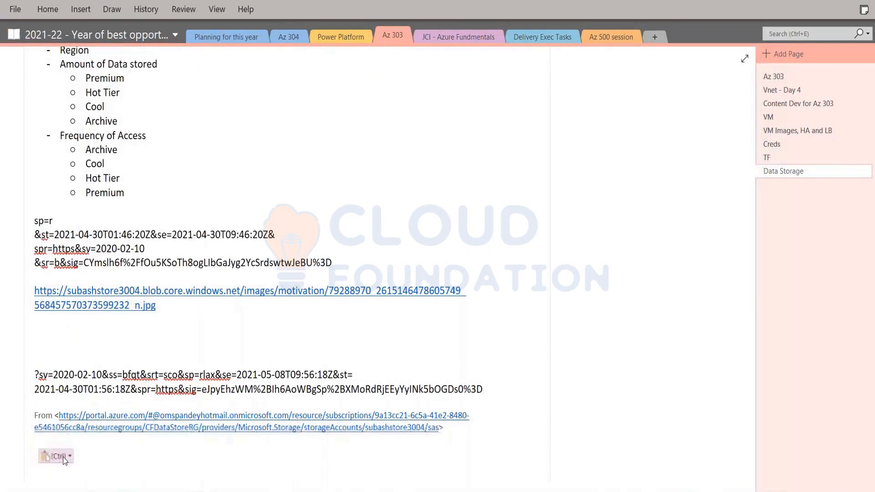
{"action": "left_click", "coordinate": [62, 457]}
{"action": "left_click", "coordinate": [85, 420]}
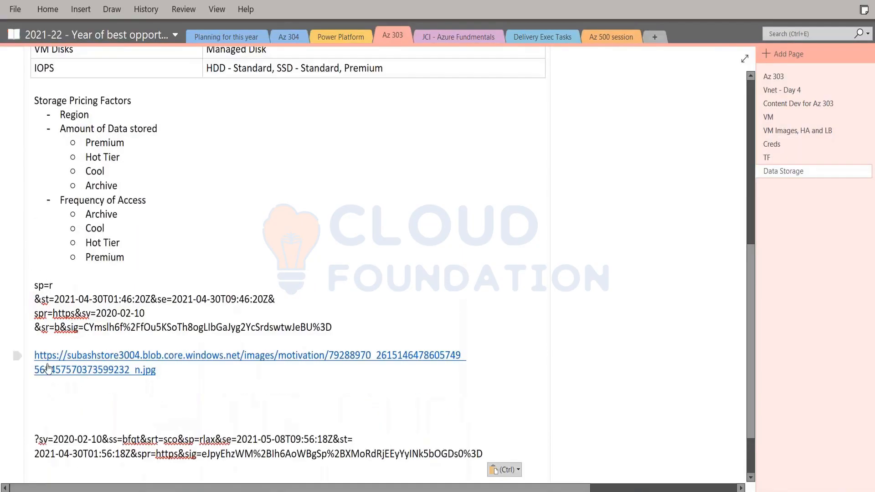
Copy the image's blob URL in the notes and paste the copy beneath the new SAS token.
{"action": "scroll", "coordinate": [205, 421], "scroll_direction": "down", "scroll_amount": 2}
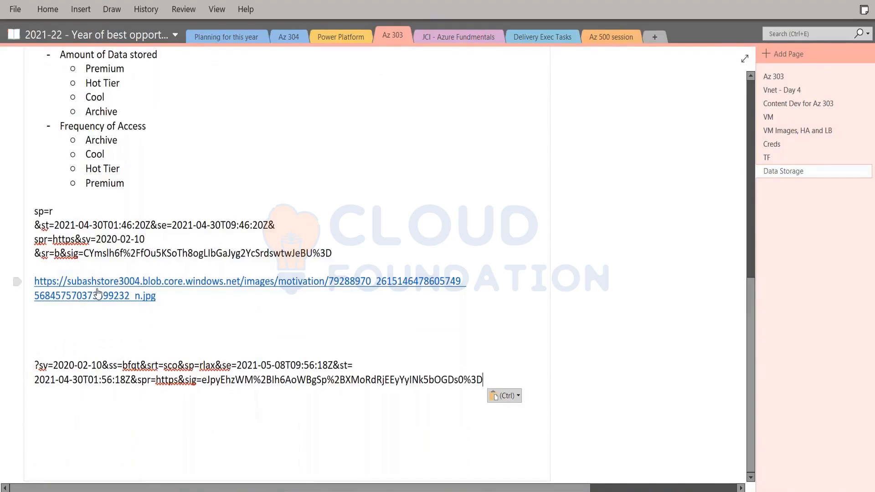
{"action": "left_click_drag", "start_coordinate": [165, 298], "coordinate": [59, 280]}
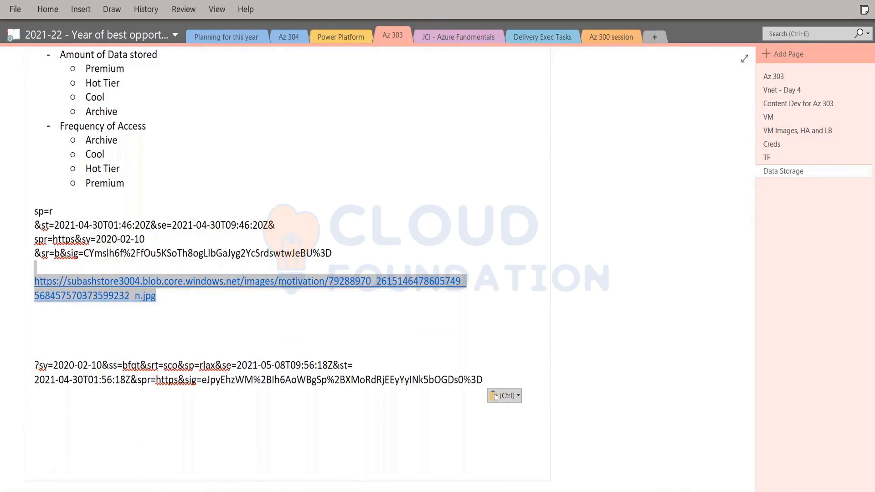
{"action": "key", "text": "ctrl+c"}
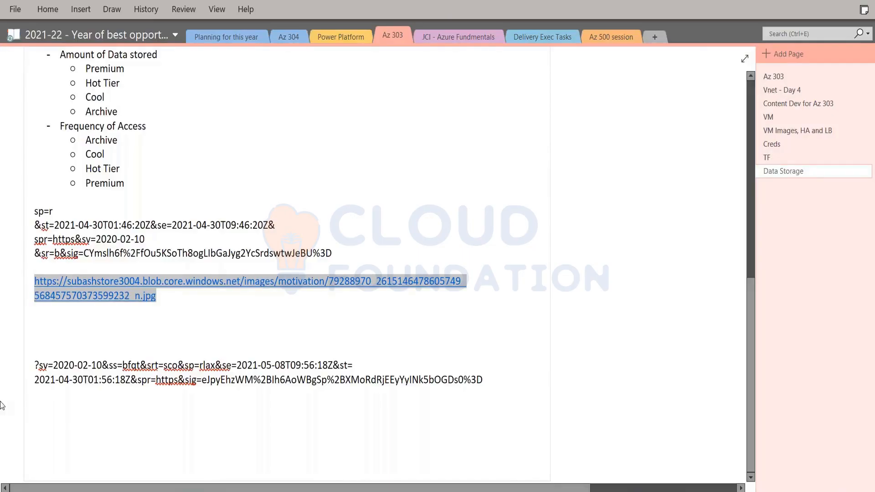
{"action": "left_click", "coordinate": [55, 425]}
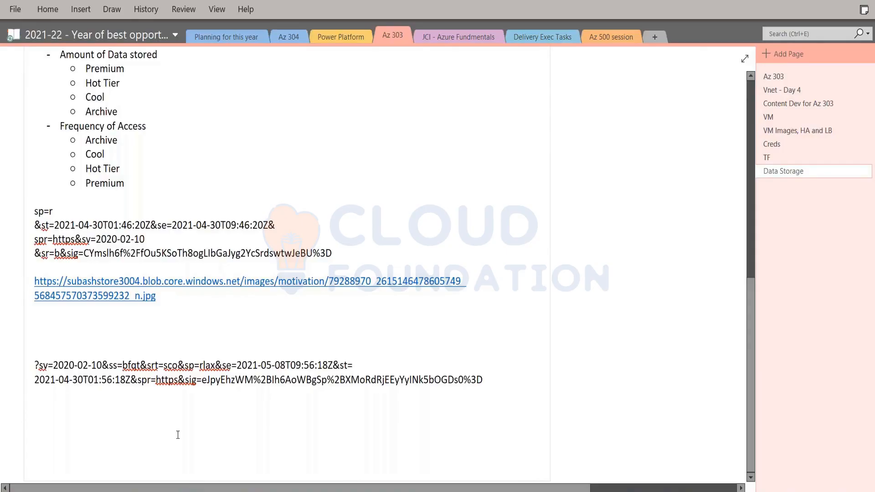
{"action": "key", "text": "ctrl+v"}
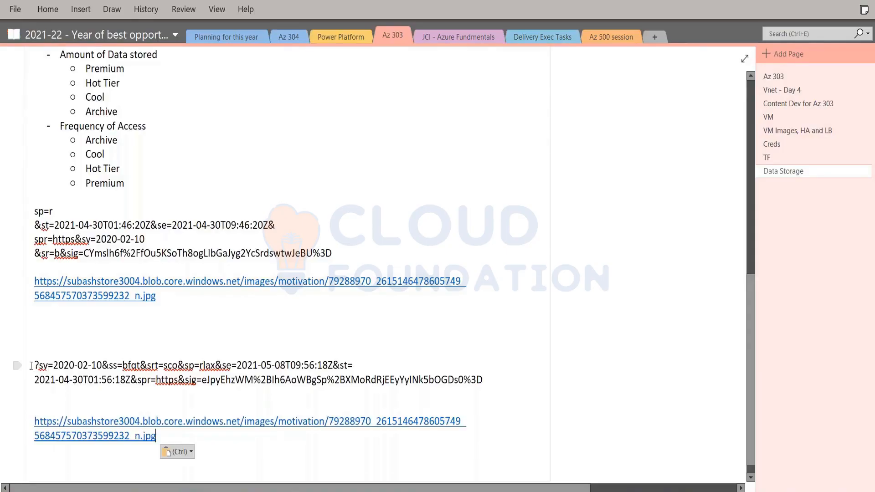
Append a copy of the new SAS token to the end of the pasted image URL.
{"action": "left_click_drag", "start_coordinate": [33, 362], "coordinate": [483, 377]}
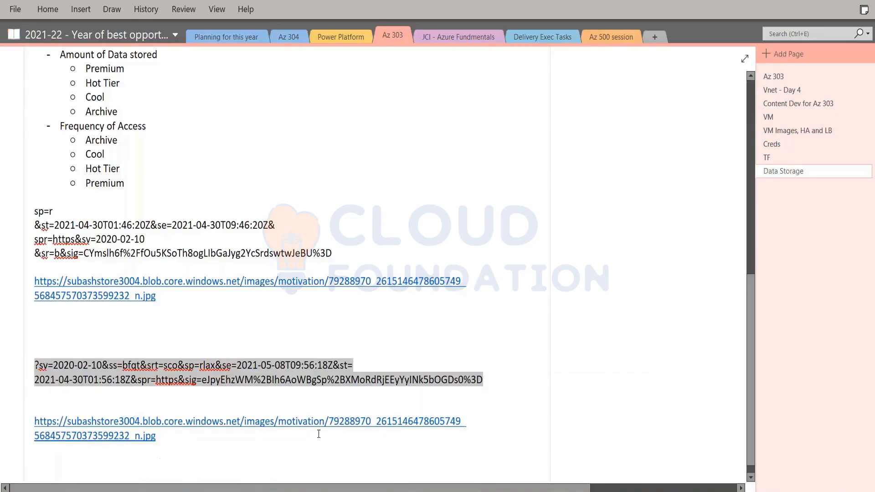
{"action": "left_click", "coordinate": [171, 437]}
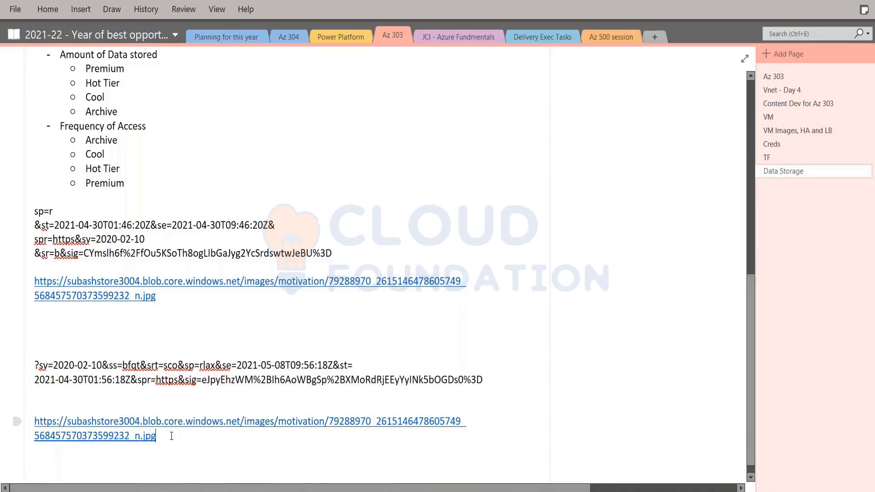
{"action": "key", "text": "ctrl+v"}
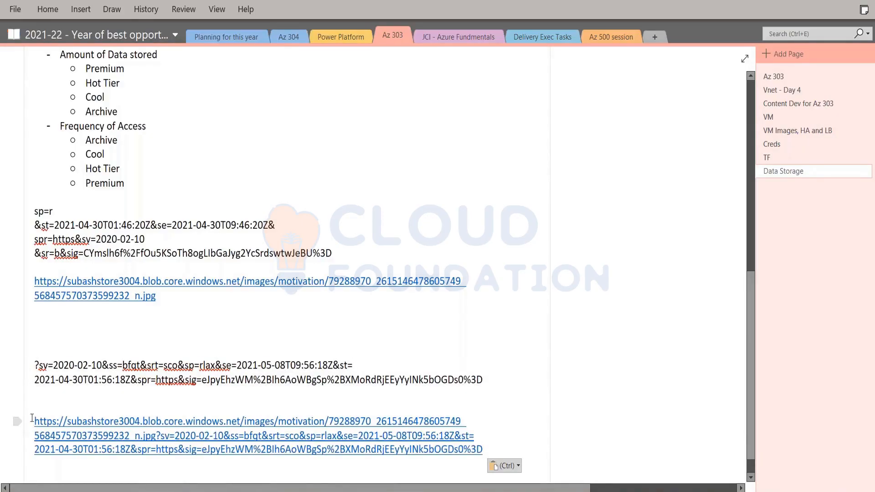
Copy the combined image URL and SAS token, switch to the browser, and load it in a new tab.
{"action": "left_click_drag", "start_coordinate": [33, 418], "coordinate": [508, 454]}
{"action": "key", "text": "ctrl+c"}
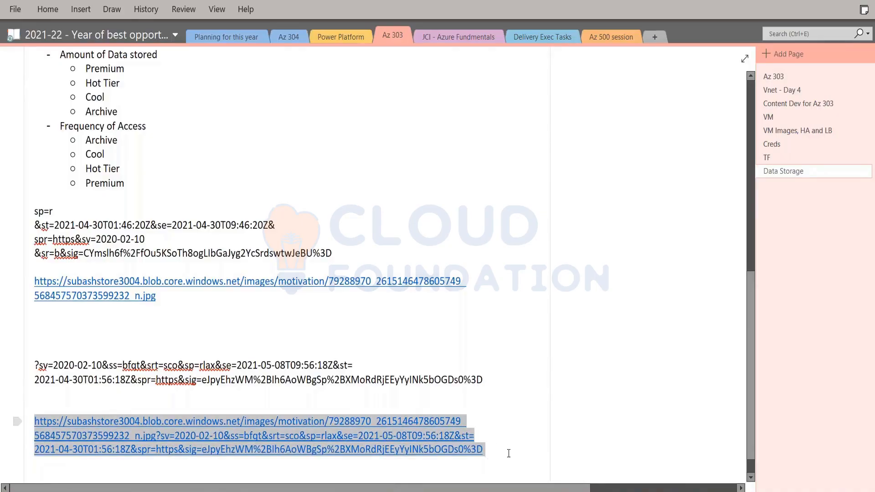
{"action": "key", "text": "alt+Tab"}
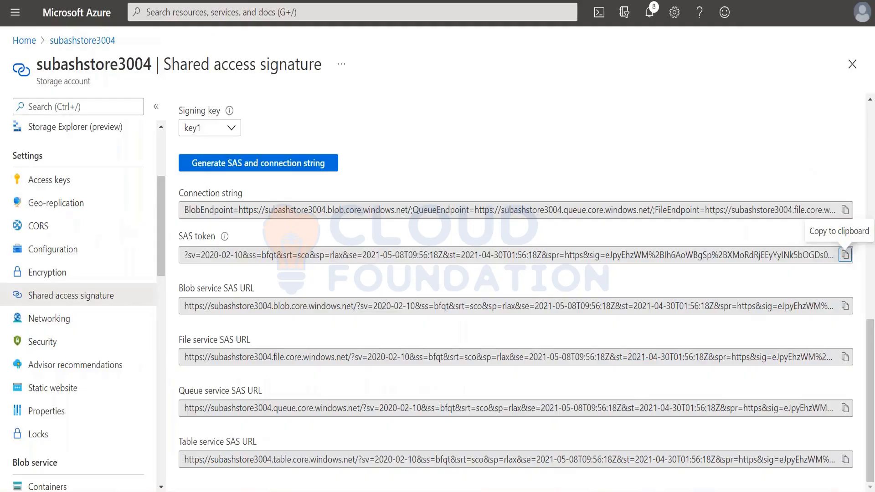
{"action": "key", "text": "ctrl+t"}
{"action": "key", "text": "ctrl+v"}
{"action": "key", "text": "Return"}
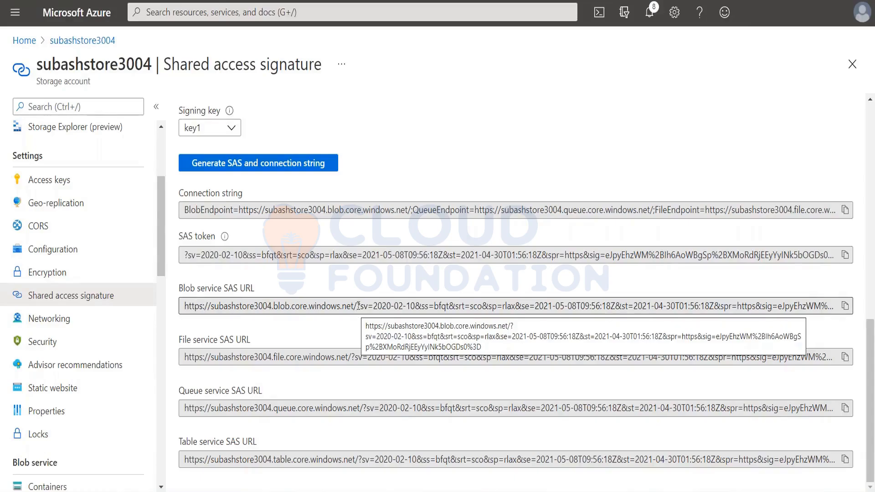
Copy the Blob service SAS URL from the Azure portal, load it in a new browser tab, and close that tab.
{"action": "left_click_drag", "start_coordinate": [357, 304], "coordinate": [181, 302]}
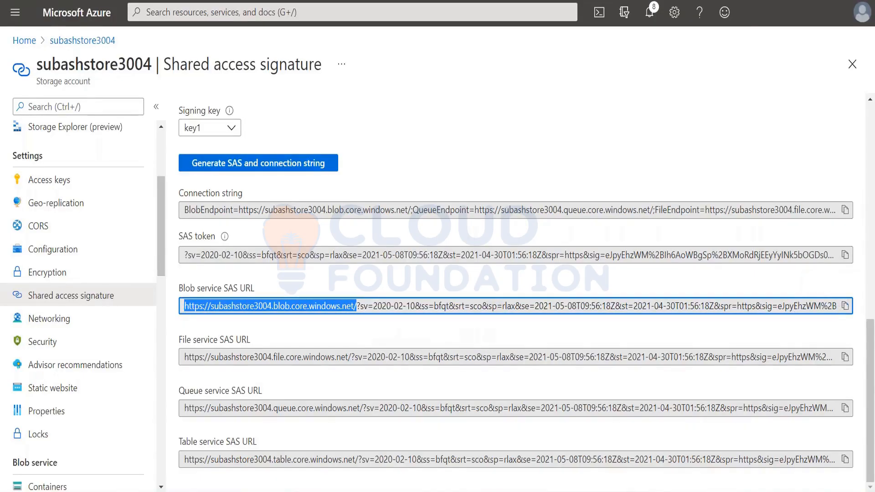
{"action": "left_click", "coordinate": [845, 306]}
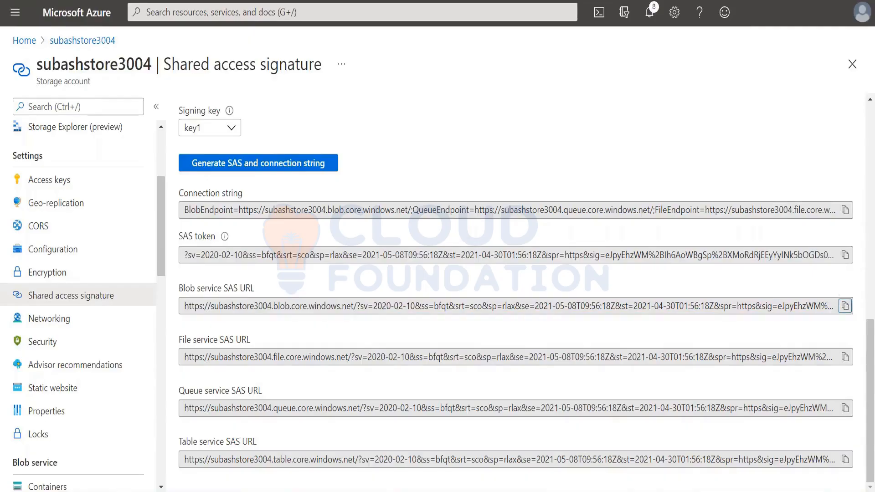
{"action": "key", "text": "ctrl+t"}
{"action": "key", "text": "ctrl+v"}
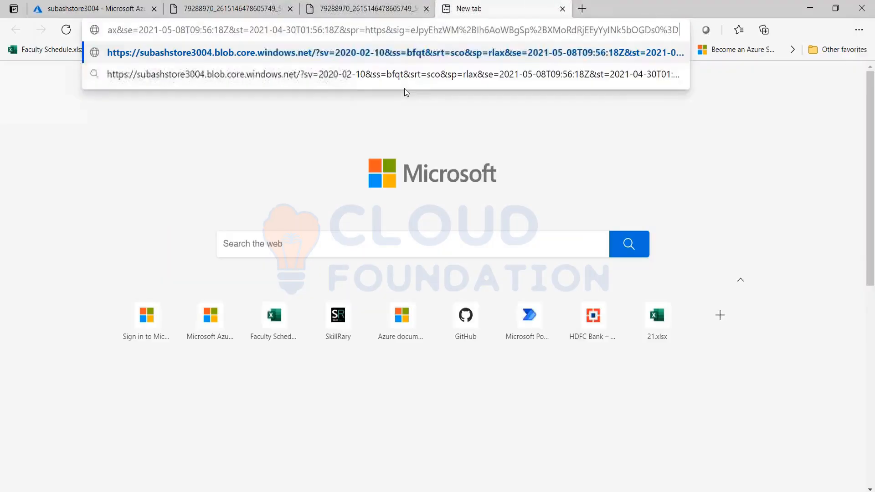
{"action": "key", "text": "Return"}
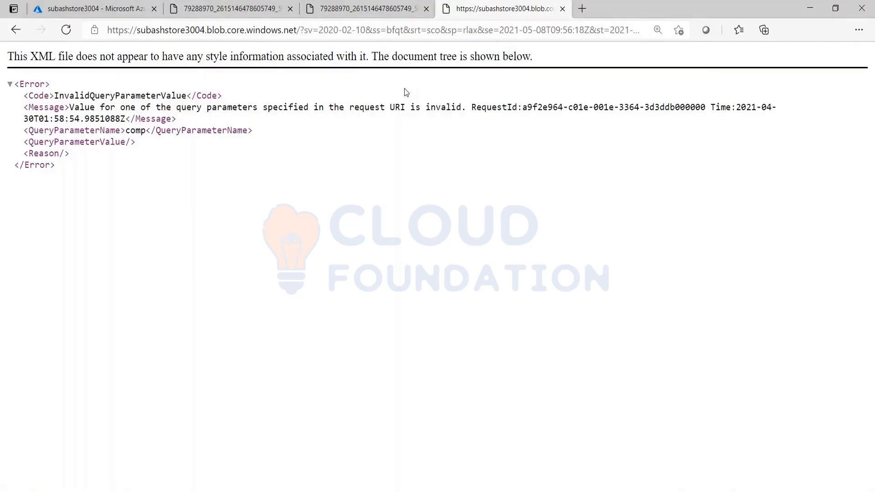
{"action": "left_click", "coordinate": [563, 9]}
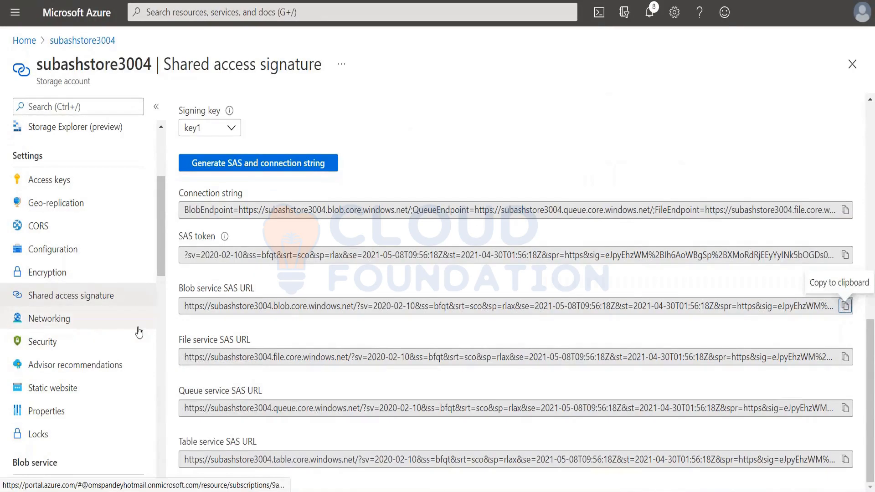
{"action": "scroll", "coordinate": [85, 288], "scroll_direction": "down", "scroll_amount": 3}
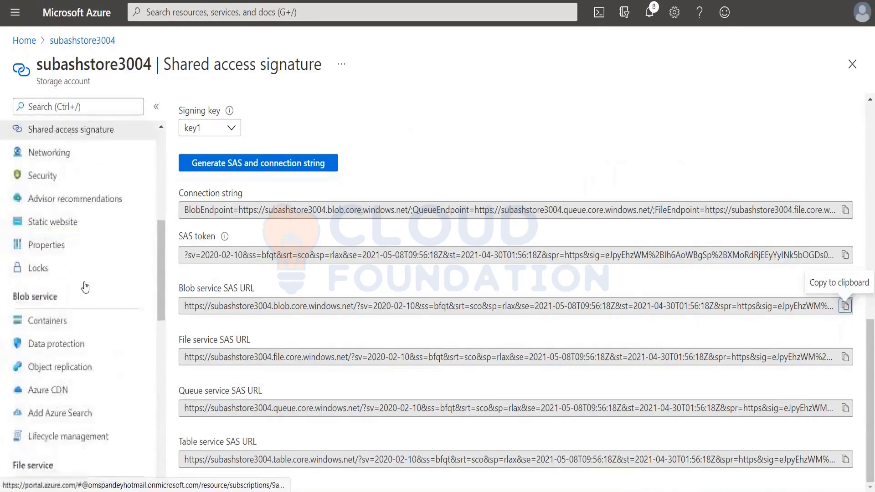
Return to the storage account's containers and open the access policy settings of the images container.
{"action": "scroll", "coordinate": [85, 288], "scroll_direction": "down", "scroll_amount": 3}
{"action": "left_click", "coordinate": [47, 152]}
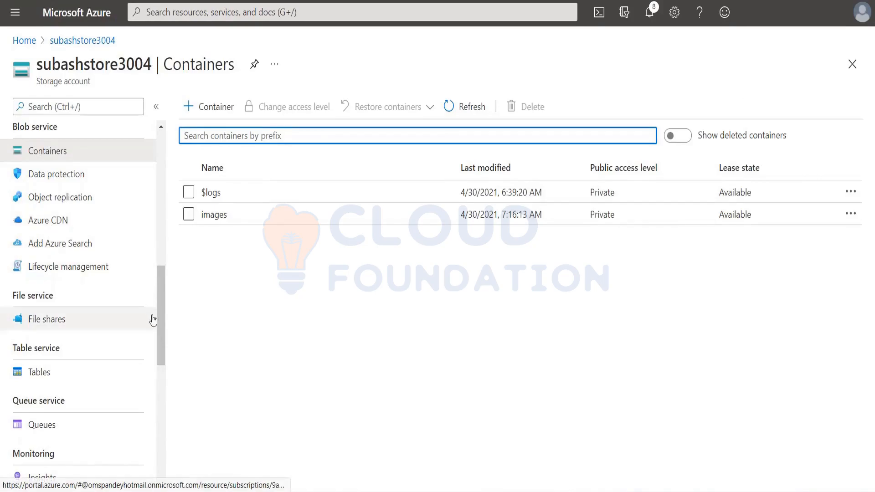
{"action": "left_click_drag", "start_coordinate": [161, 345], "coordinate": [143, 189]}
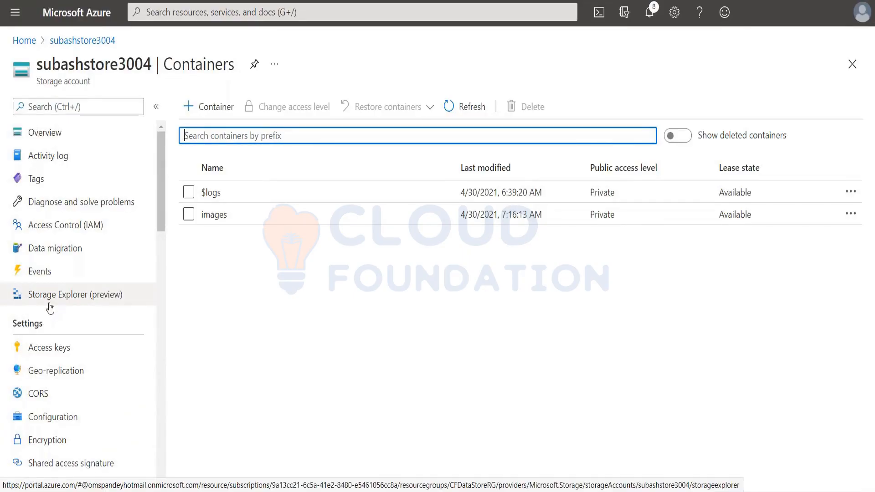
{"action": "left_click", "coordinate": [214, 216]}
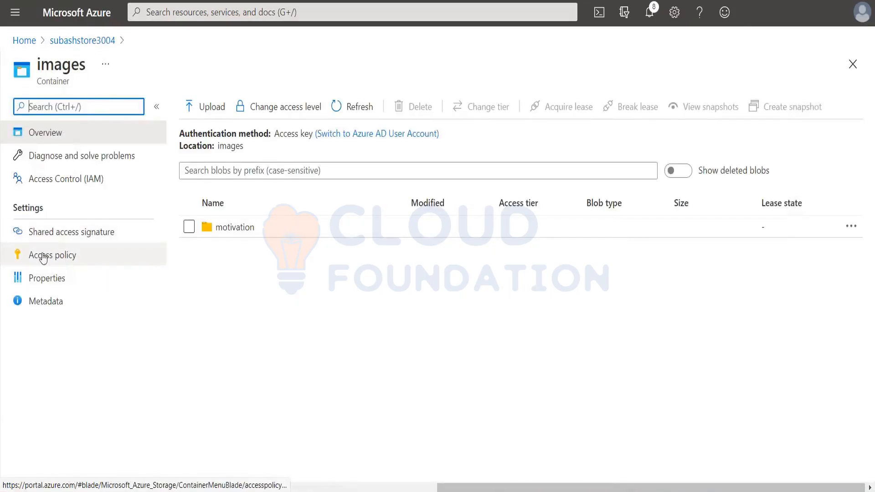
{"action": "left_click", "coordinate": [43, 257]}
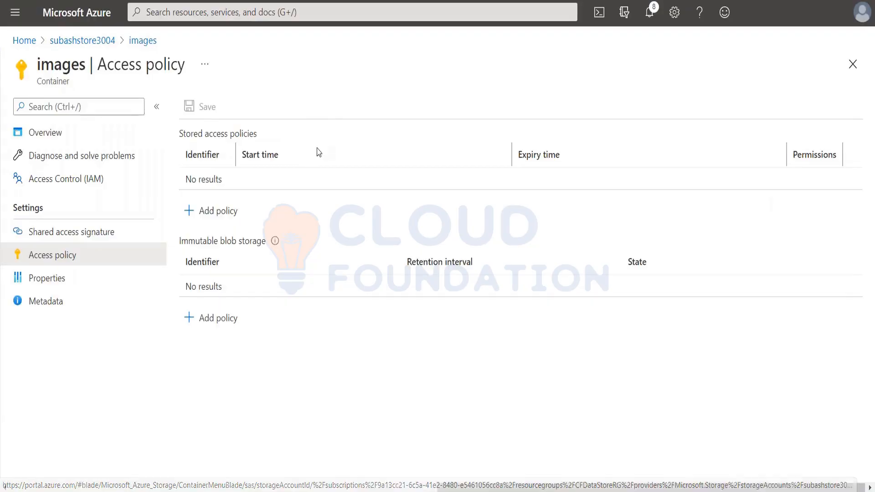
Start a stored access policy with the identifier subashpolicy and grant it Read, Create and List permissions.
{"action": "left_click", "coordinate": [217, 211]}
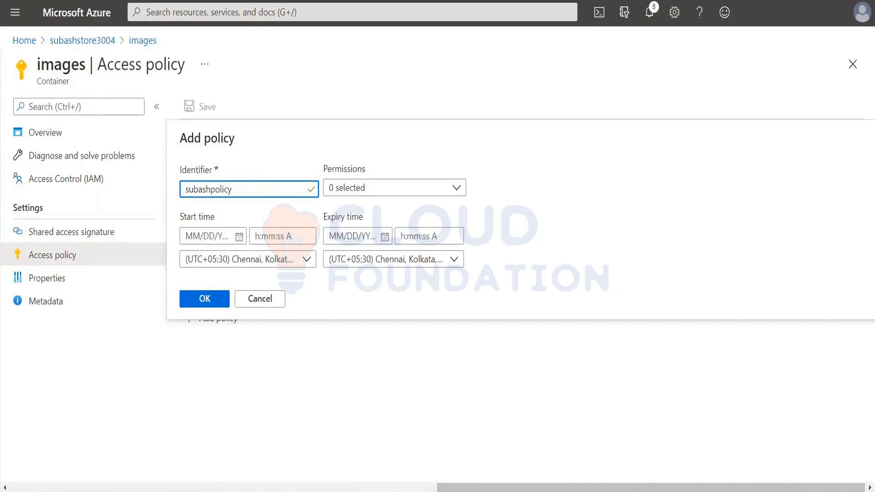
{"action": "left_click", "coordinate": [416, 189]}
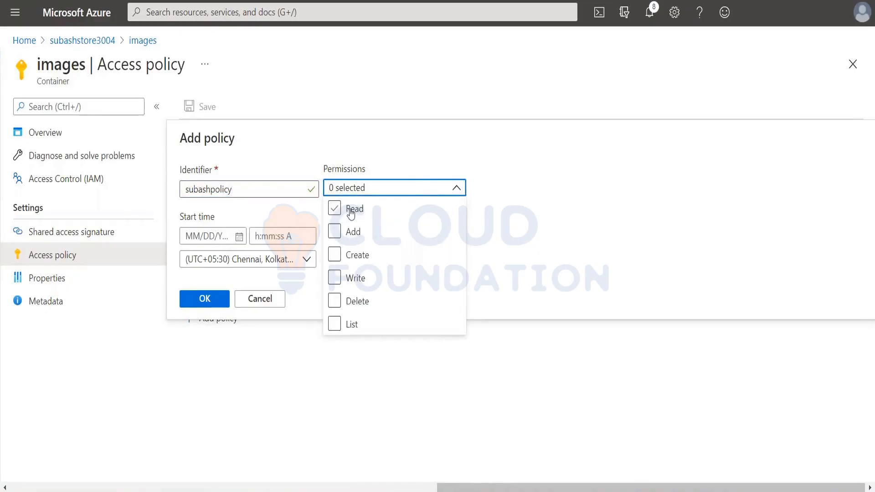
{"action": "left_click", "coordinate": [335, 210]}
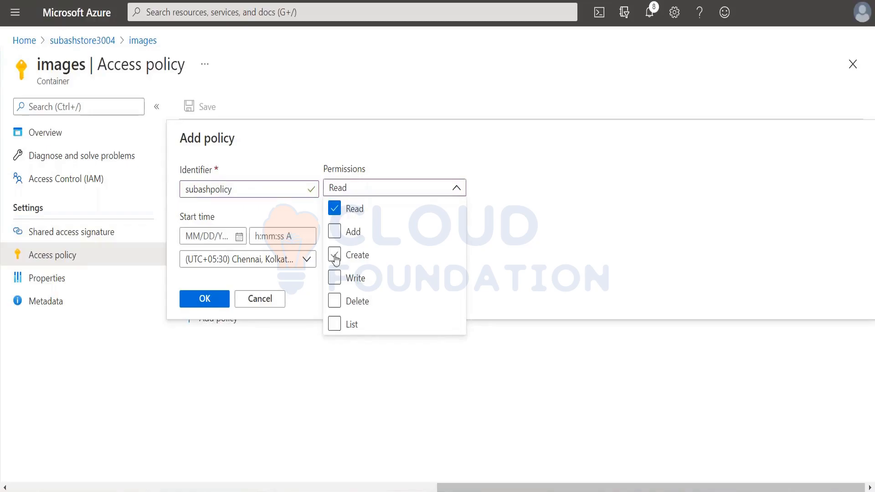
{"action": "left_click", "coordinate": [335, 256]}
{"action": "left_click", "coordinate": [335, 324]}
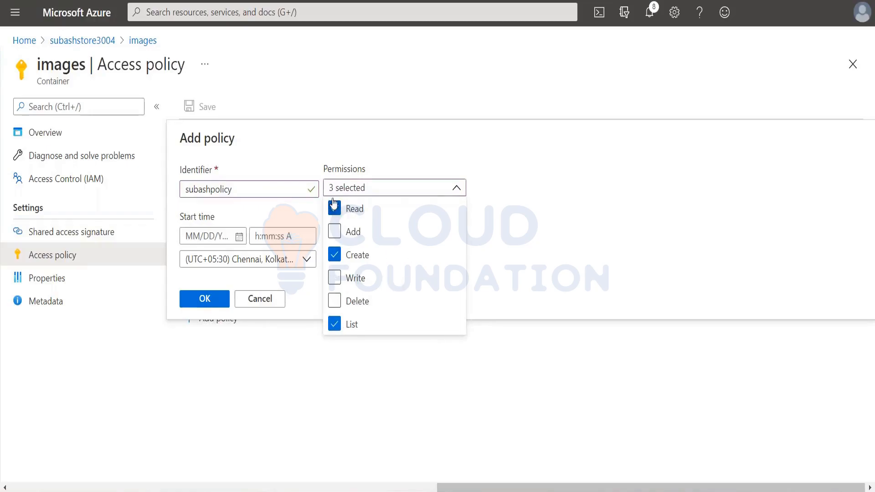
{"action": "left_click", "coordinate": [551, 257]}
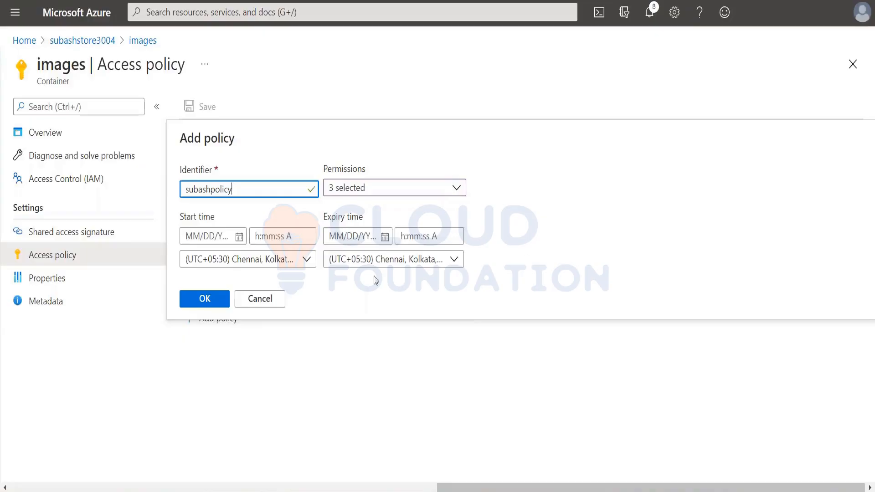
Try a start date of 05/01/2021 for the policy, and change it to 05/28/2021.
{"action": "left_click", "coordinate": [238, 237]}
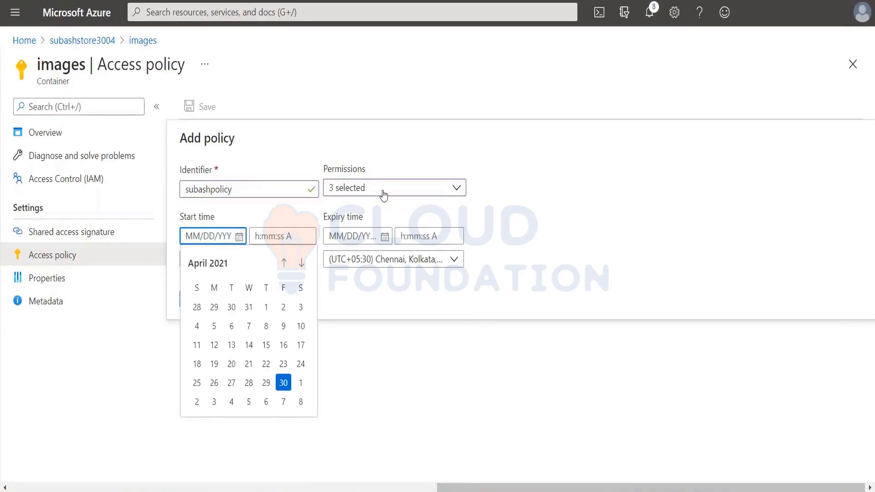
{"action": "left_click", "coordinate": [301, 384]}
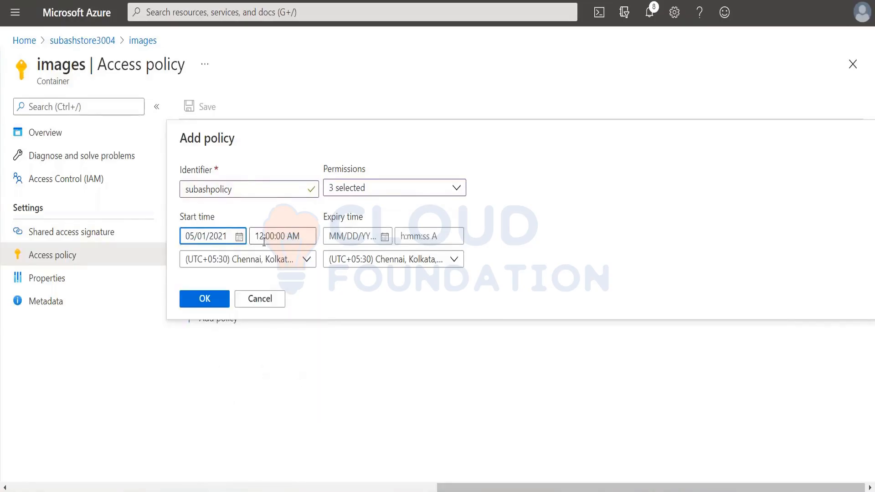
{"action": "left_click", "coordinate": [239, 237]}
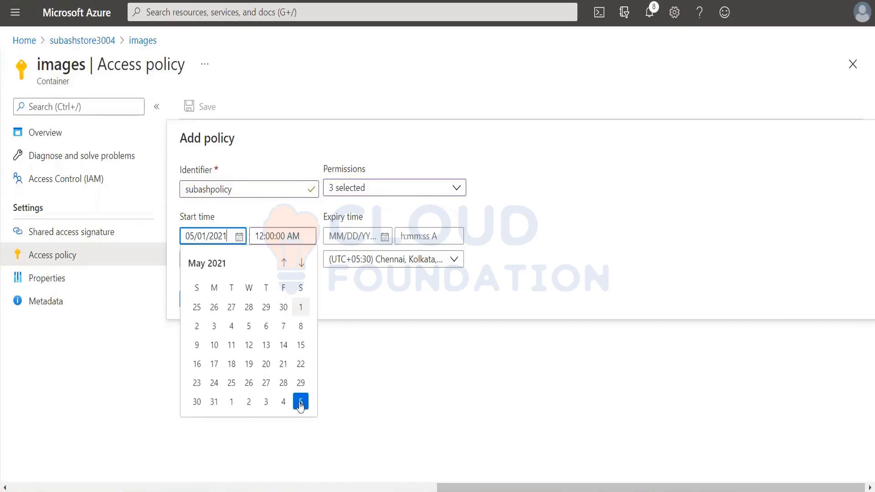
{"action": "left_click", "coordinate": [284, 383]}
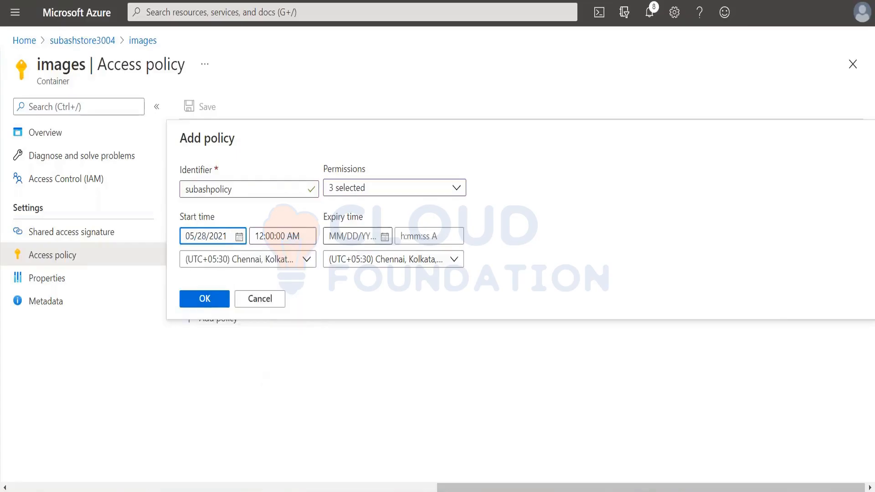
Set the policy's expiry date to 05/06/2021 and its start date to 04/29/2021, and save the stored access policy.
{"action": "left_click", "coordinate": [384, 237]}
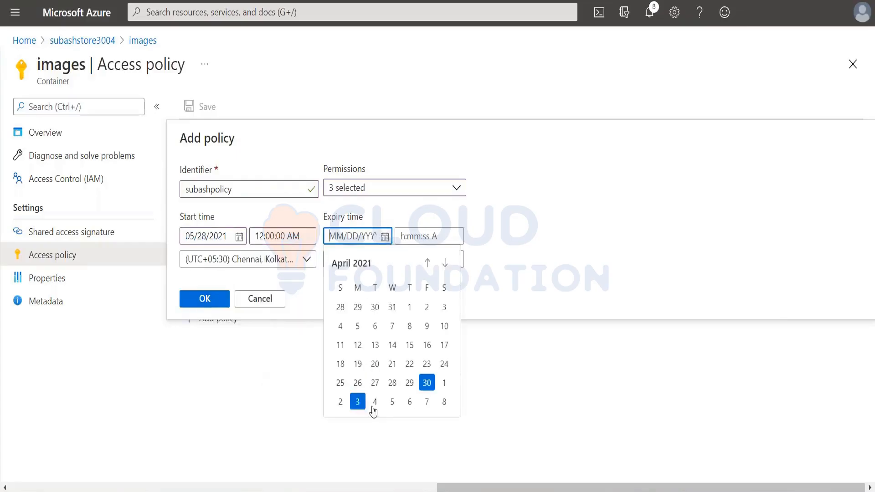
{"action": "left_click", "coordinate": [415, 402]}
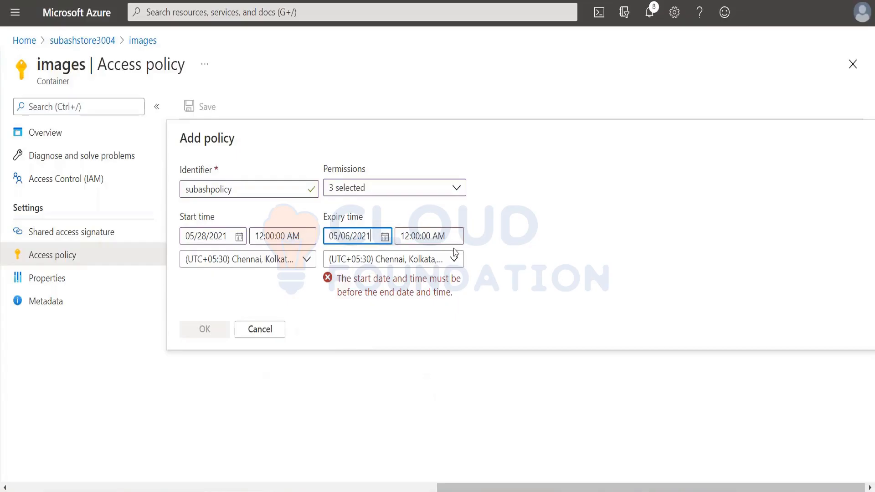
{"action": "left_click", "coordinate": [239, 237]}
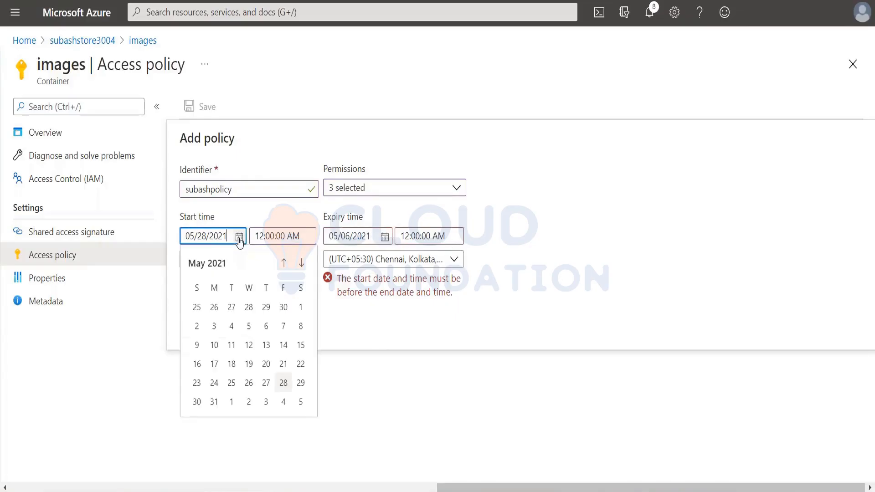
{"action": "left_click", "coordinate": [284, 264]}
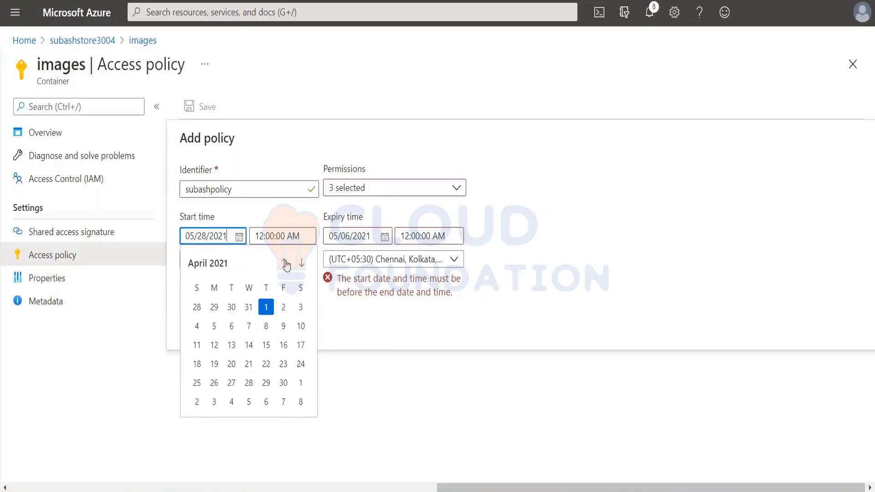
{"action": "left_click", "coordinate": [266, 387]}
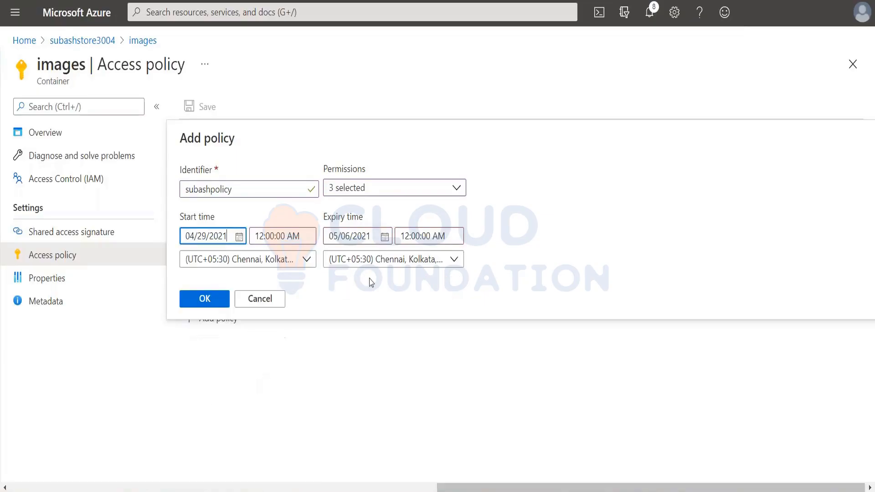
{"action": "left_click", "coordinate": [212, 300]}
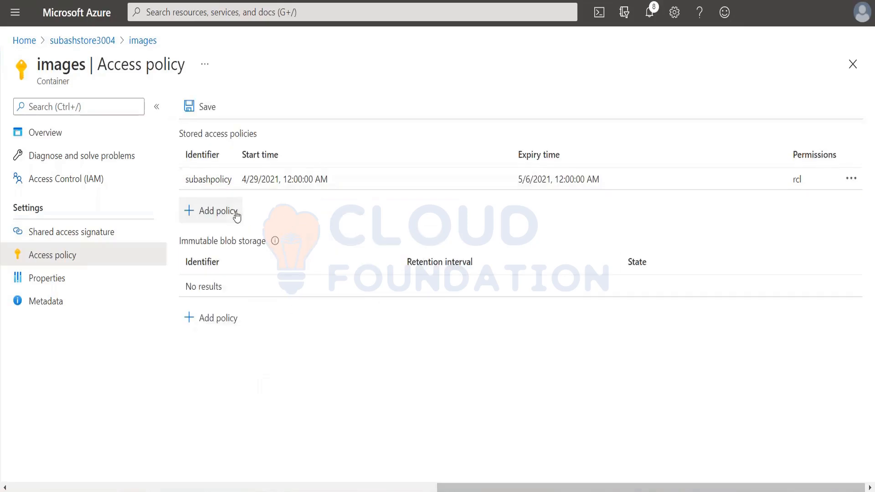
{"action": "left_click", "coordinate": [204, 105]}
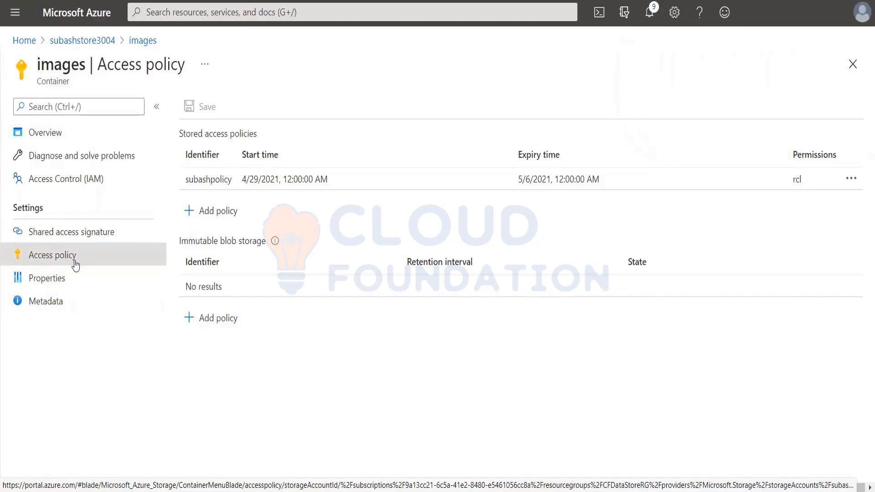
Go back to the storage account and open the images blob container in Storage Explorer.
{"action": "left_click", "coordinate": [143, 41]}
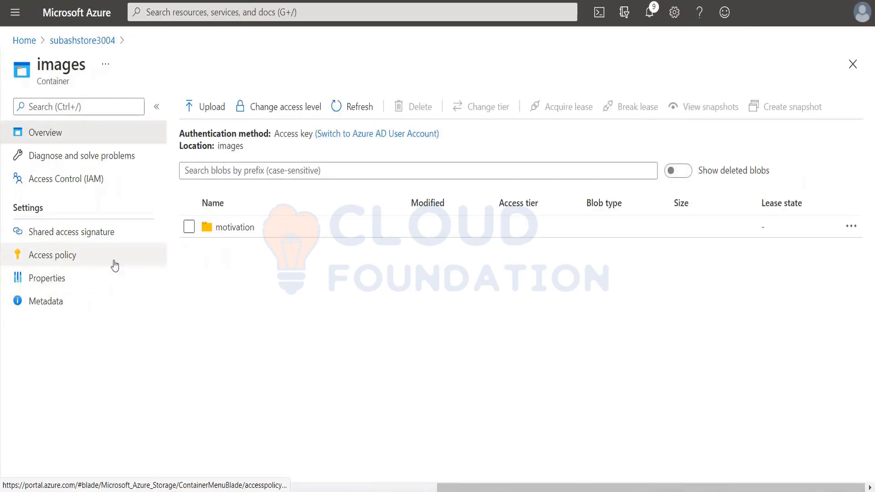
{"action": "left_click", "coordinate": [96, 42]}
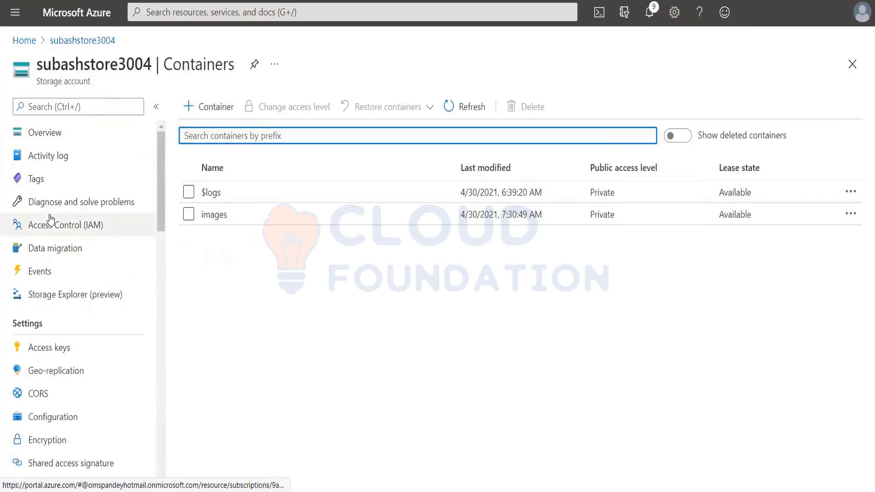
{"action": "left_click", "coordinate": [51, 297]}
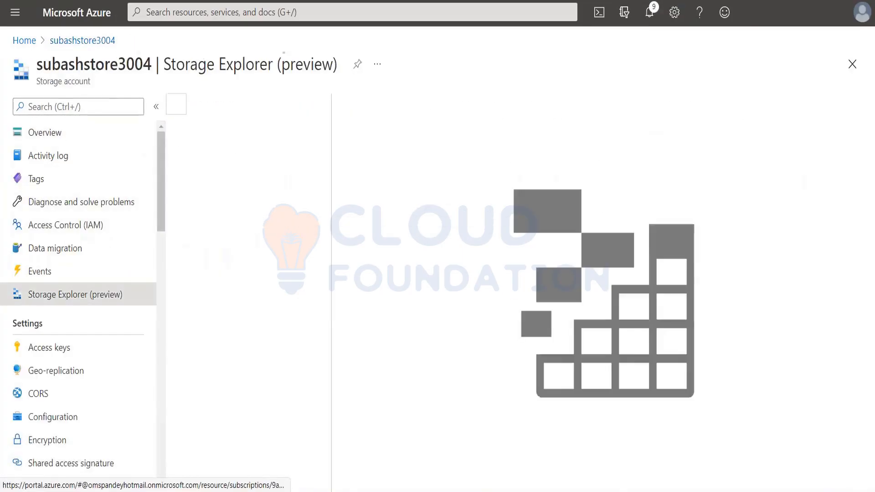
{"action": "left_click", "coordinate": [204, 129]}
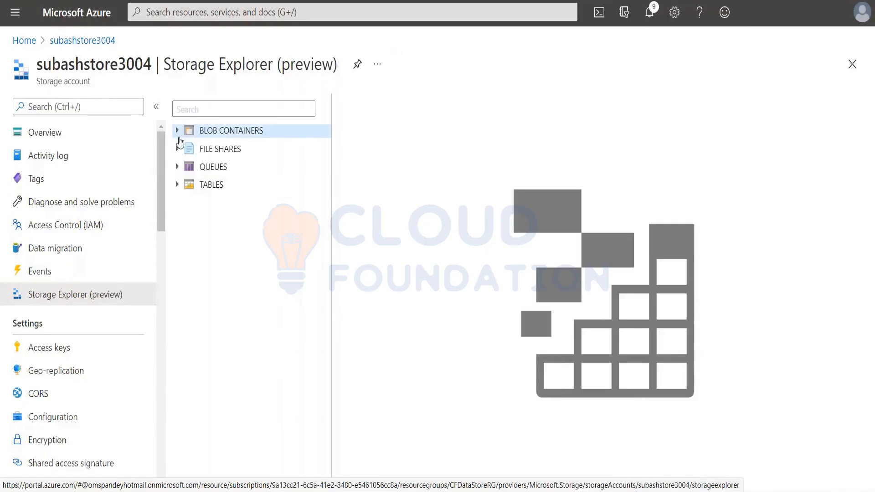
{"action": "left_click", "coordinate": [177, 130]}
{"action": "left_click", "coordinate": [227, 153]}
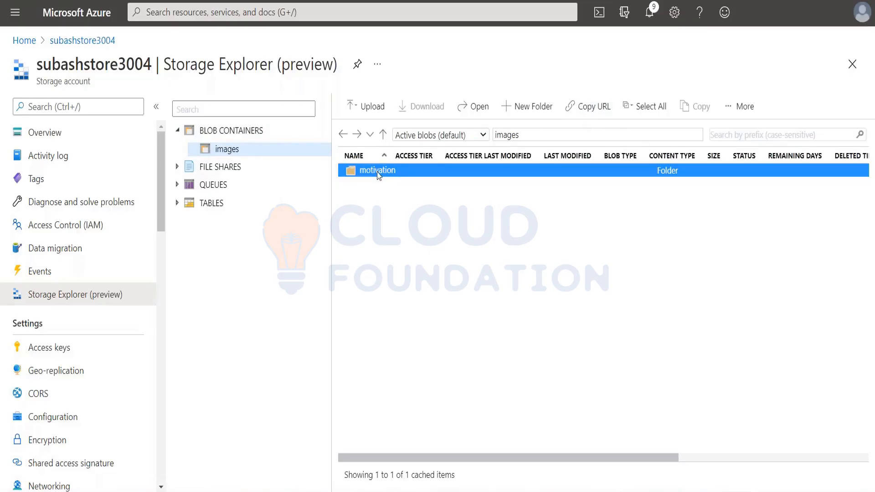
Generate a shared access signature for the images container based on the access policy subashpolicy.
{"action": "right_click", "coordinate": [254, 153]}
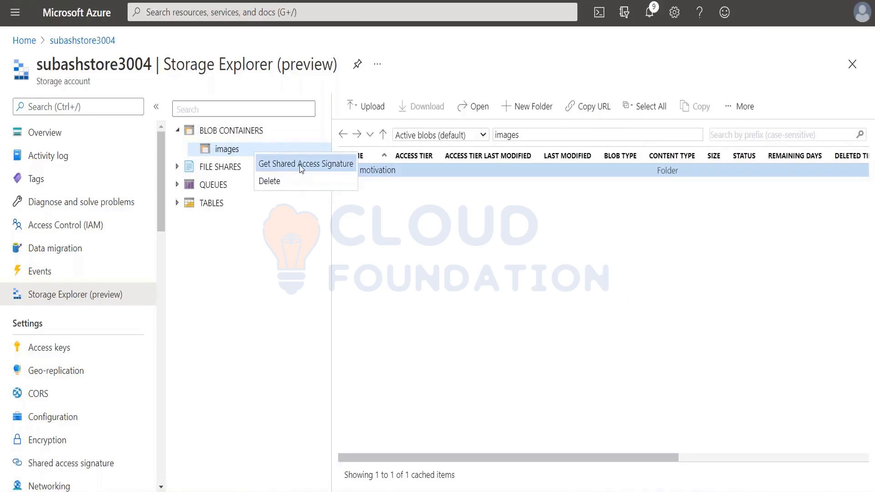
{"action": "left_click", "coordinate": [327, 166]}
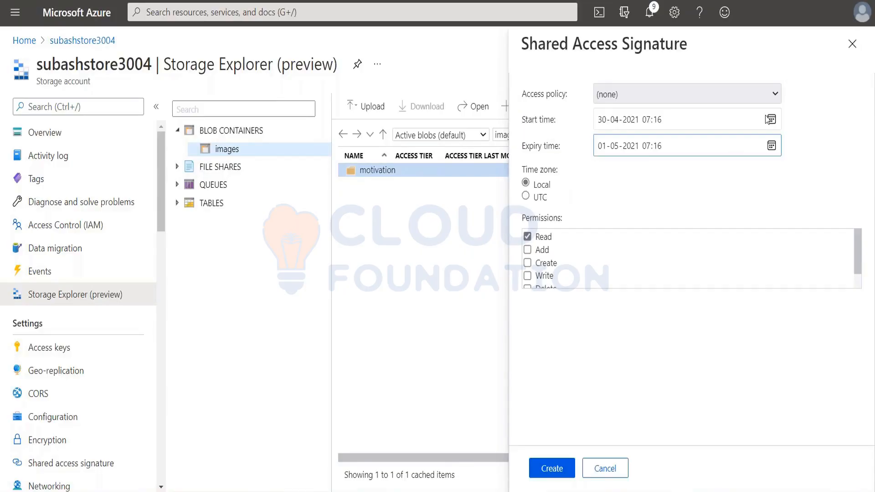
{"action": "left_click", "coordinate": [777, 97]}
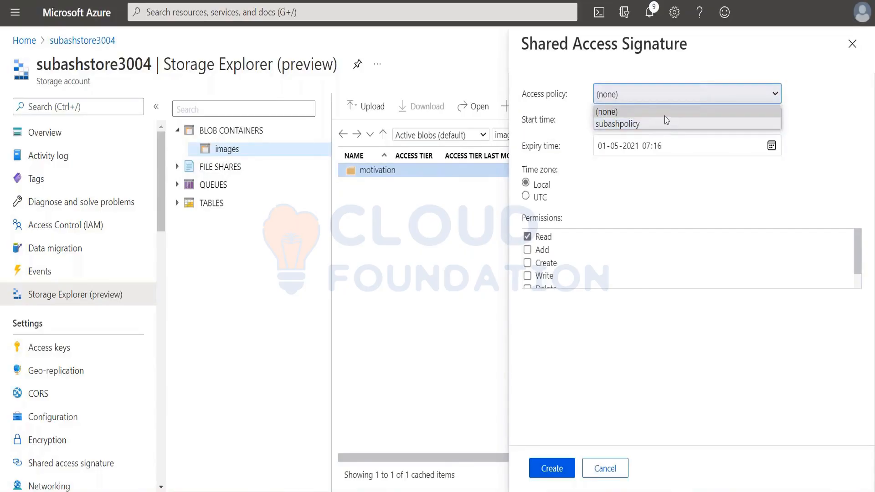
{"action": "left_click", "coordinate": [610, 125]}
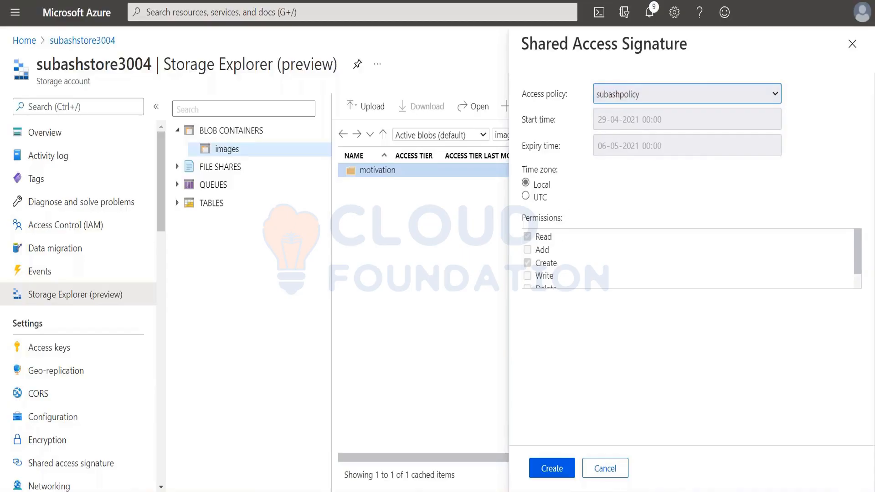
{"action": "left_click", "coordinate": [560, 470]}
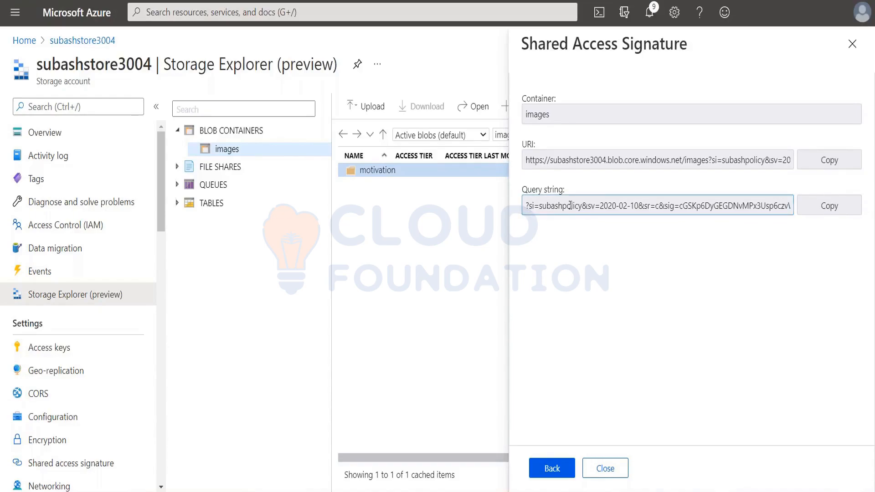
Copy the SAS query string, switch to the notes, and paste the token a few lines below the combined image URL.
{"action": "left_click", "coordinate": [816, 209]}
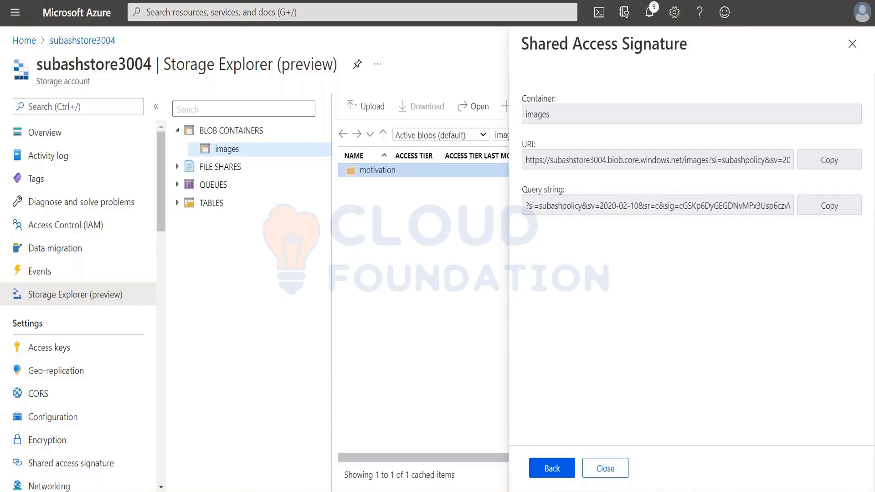
{"action": "key", "text": "alt+Tab"}
{"action": "left_click", "coordinate": [503, 450]}
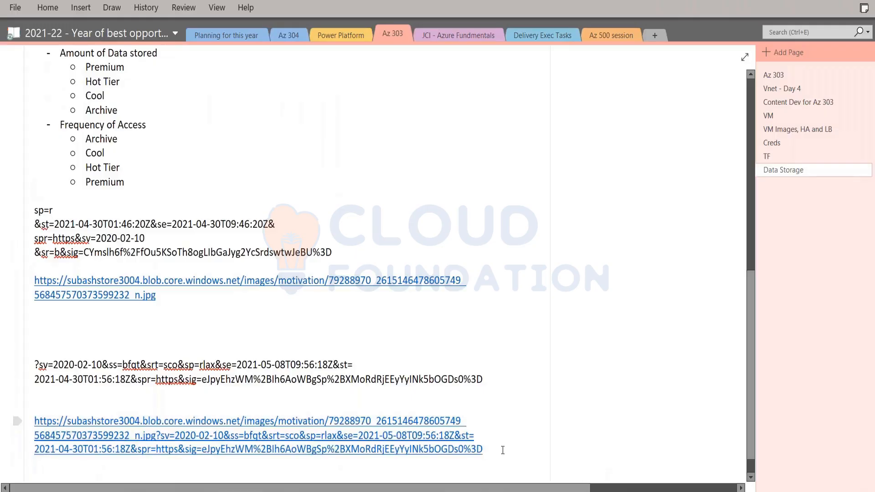
{"action": "key", "text": "Return"}
{"action": "key", "text": "Return"}
{"action": "key", "text": "Return"}
{"action": "key", "text": "Return"}
{"action": "key", "text": "Return"}
{"action": "key", "text": "ctrl+v"}
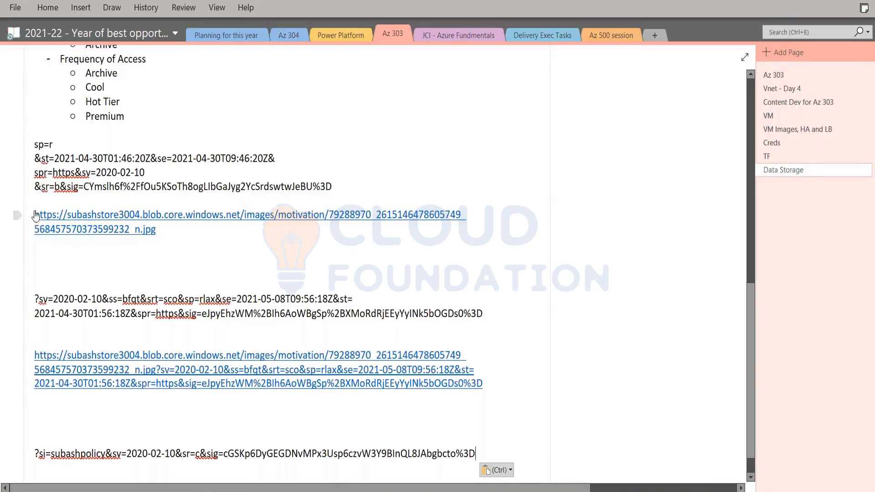
Copy the plain image URL and join it directly in front of the subashpolicy SAS token to form one link.
{"action": "left_click_drag", "start_coordinate": [34, 215], "coordinate": [172, 233]}
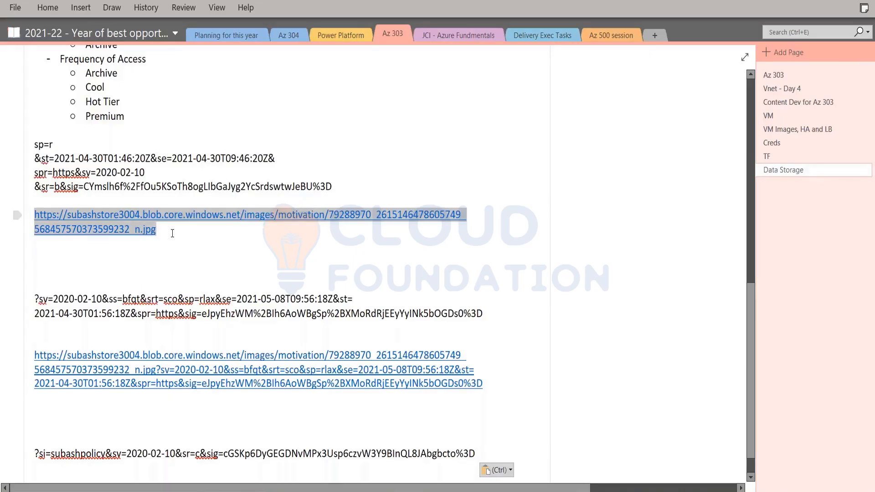
{"action": "key", "text": "ctrl+c"}
{"action": "scroll", "coordinate": [77, 446], "scroll_direction": "down", "scroll_amount": 2}
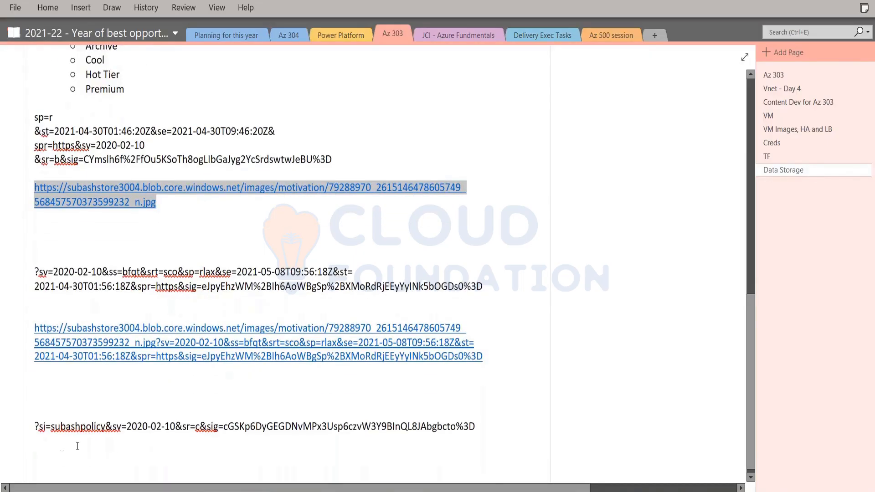
{"action": "left_click", "coordinate": [35, 421]}
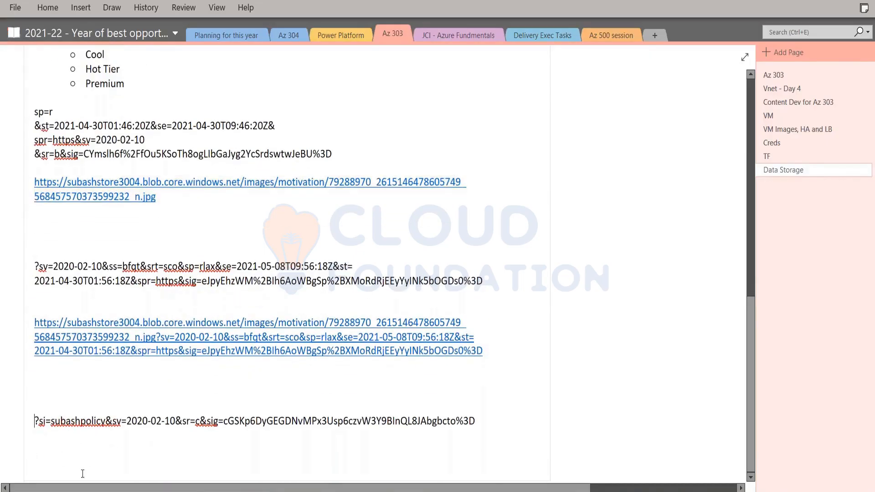
{"action": "key", "text": "ctrl+v"}
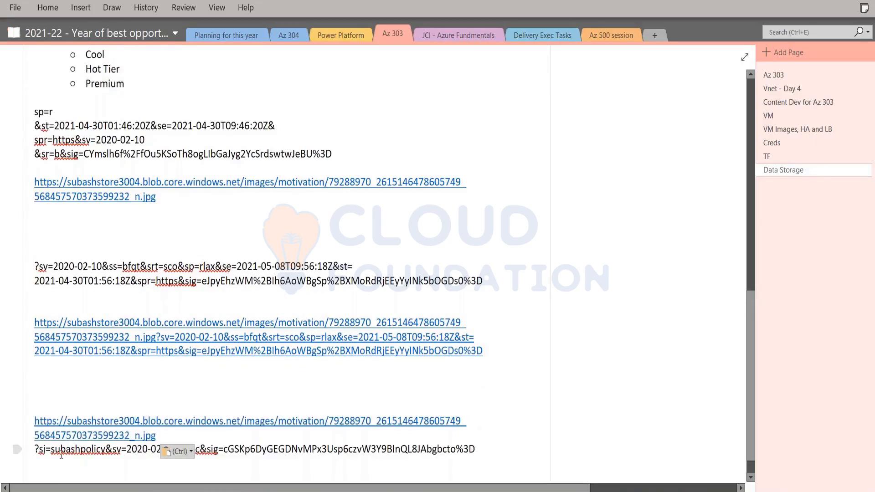
{"action": "key", "text": "BackSpace"}
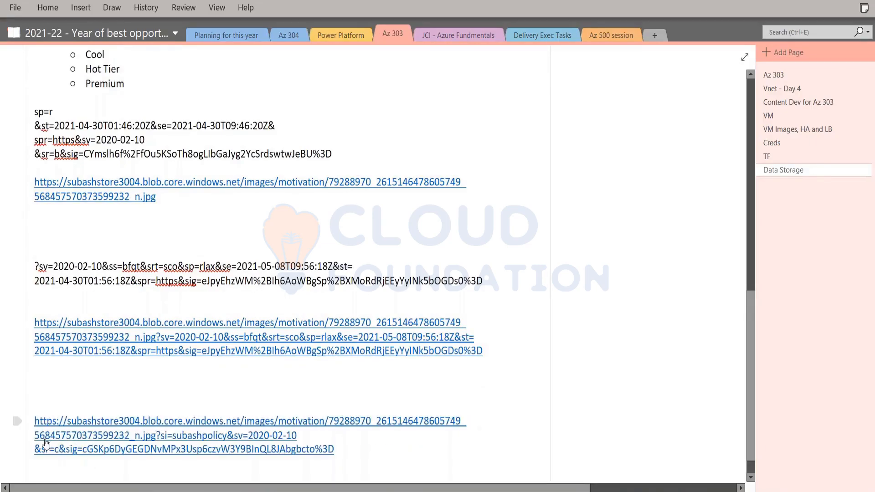
Copy the combined URL with its SAS token, switch to the browser, and open it in the empty new tab.
{"action": "left_click_drag", "start_coordinate": [34, 420], "coordinate": [335, 450]}
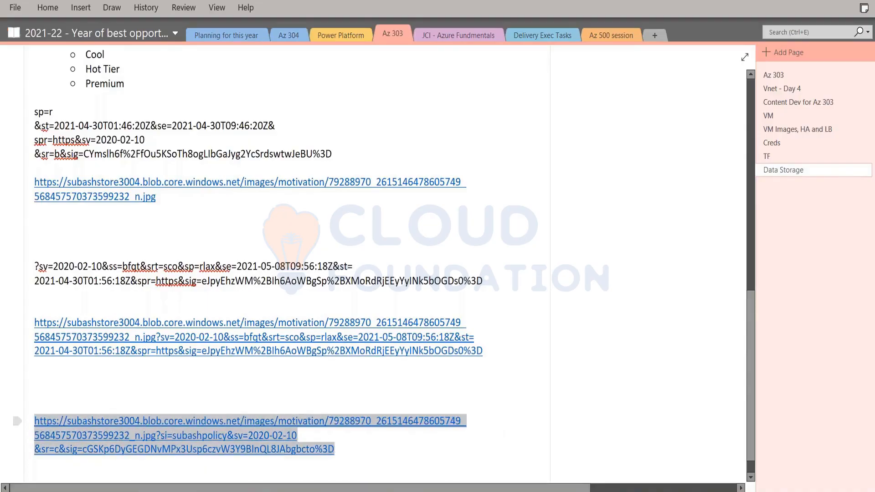
{"action": "key", "text": "alt+Tab"}
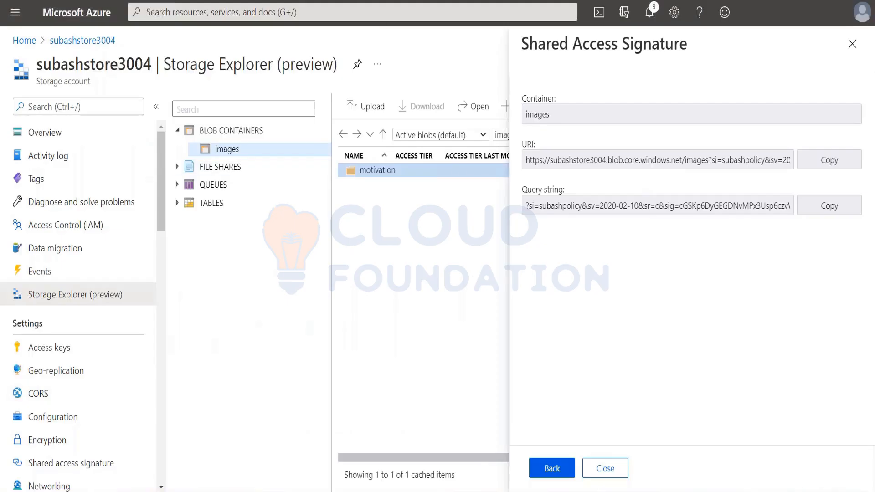
{"action": "left_click", "coordinate": [445, 10]}
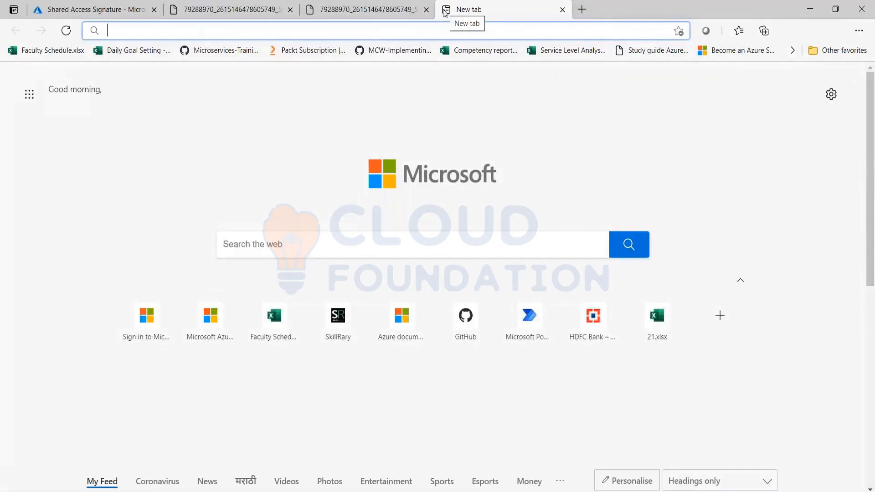
{"action": "key", "text": "ctrl+v"}
{"action": "key", "text": "Return"}
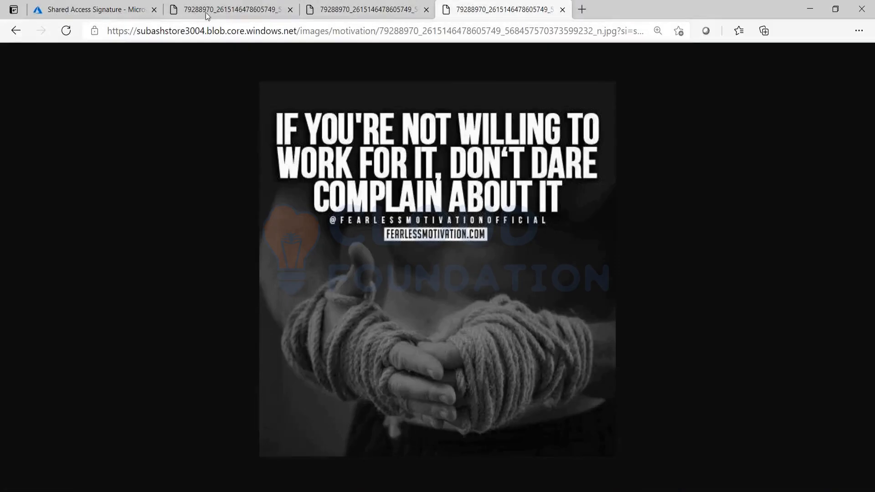
Compare the image pages opened with the blob-level, account-level and policy-based SAS links, and return to the Azure portal page.
{"action": "left_click", "coordinate": [209, 6]}
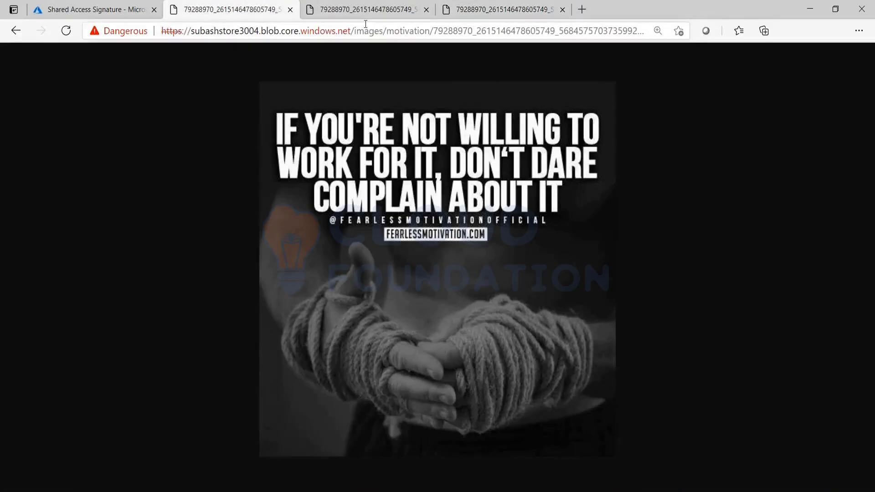
{"action": "left_click", "coordinate": [367, 10]}
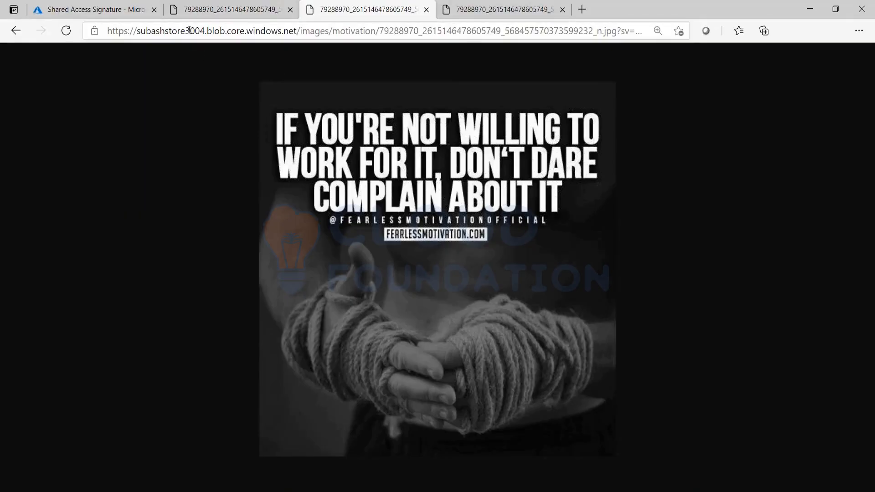
{"action": "left_click", "coordinate": [514, 14]}
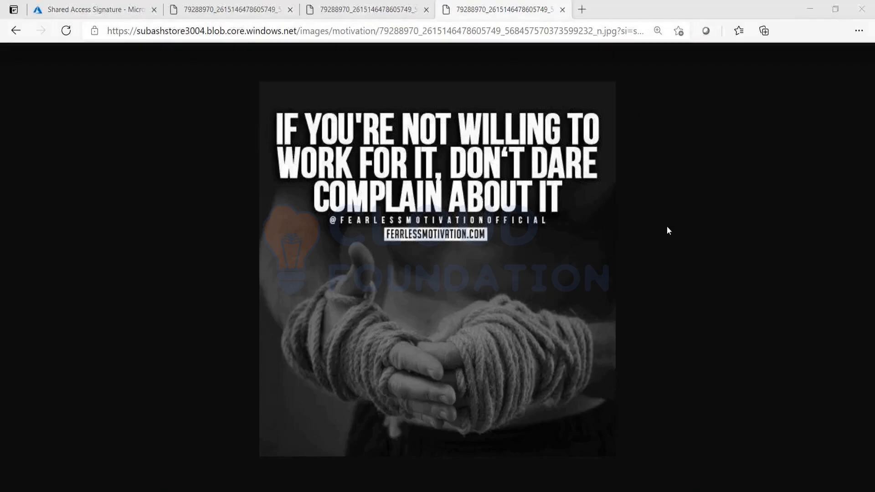
{"action": "left_click", "coordinate": [73, 10]}
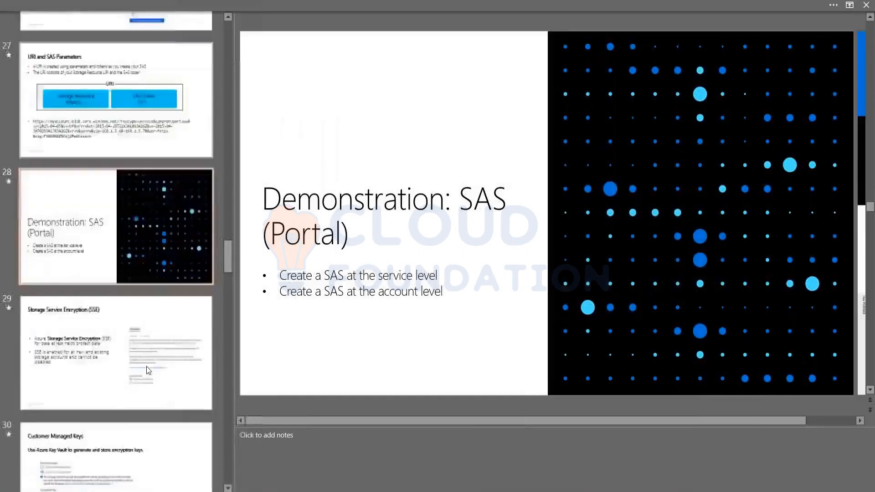
In the PowerPoint deck, look over the encryption and security slides following the SAS demonstration, and select slide 28.
{"action": "scroll", "coordinate": [101, 285], "scroll_direction": "down", "scroll_amount": 3}
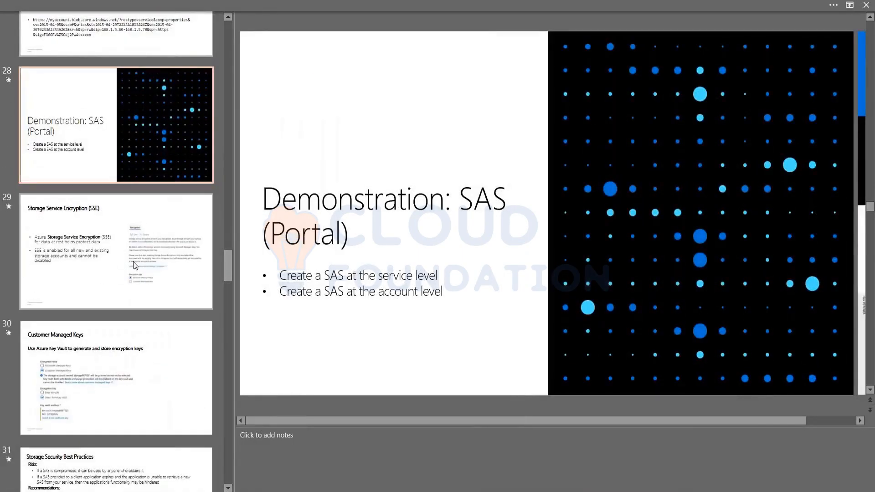
{"action": "scroll", "coordinate": [76, 144], "scroll_direction": "down", "scroll_amount": 1}
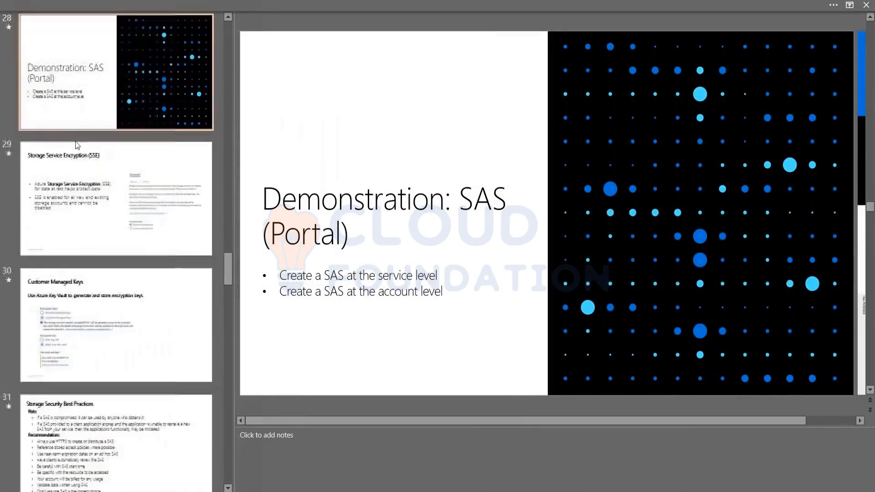
{"action": "left_click", "coordinate": [67, 108]}
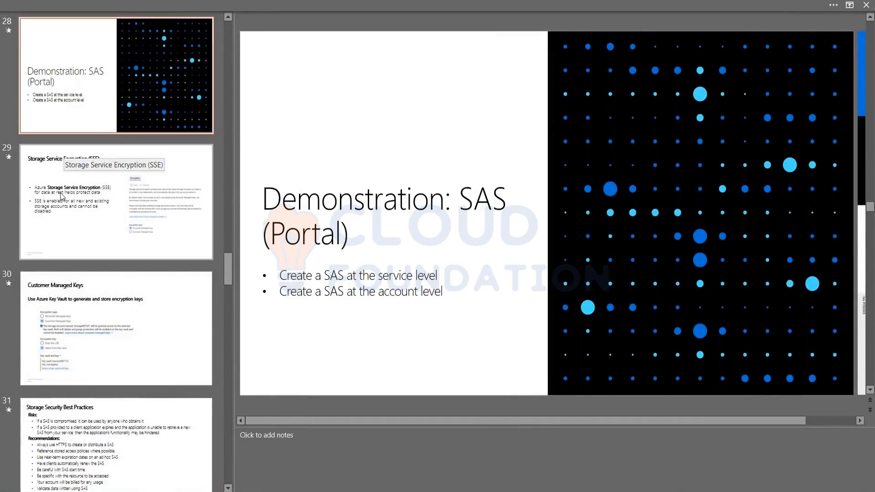
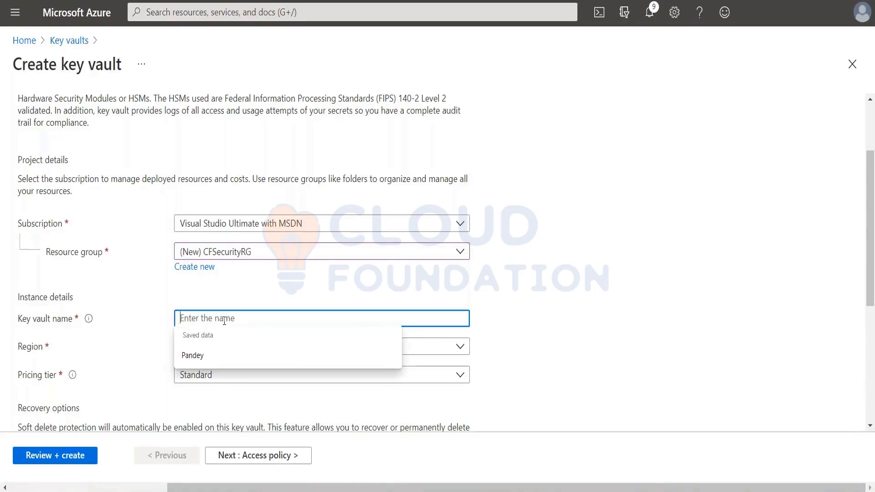
Name the new key vault subashkv and set its region to Southeast Asia.
{"action": "type", "text": "subash"}
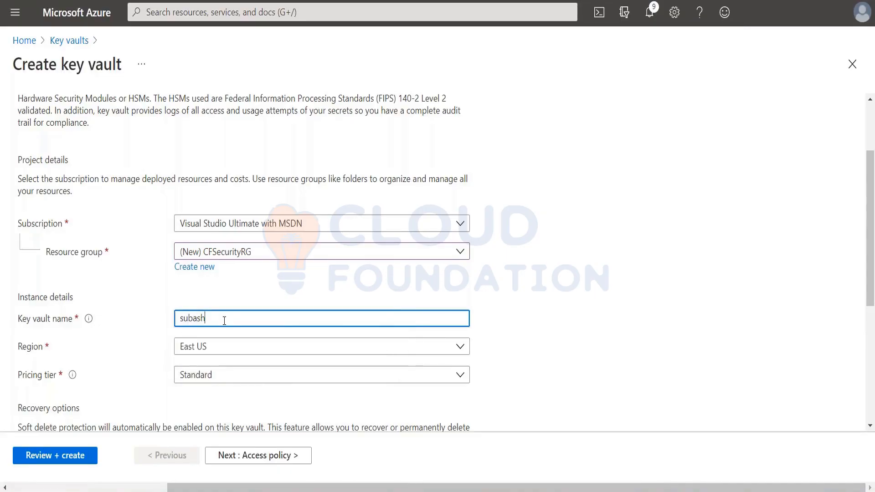
{"action": "type", "text": "kv"}
{"action": "left_click", "coordinate": [207, 350]}
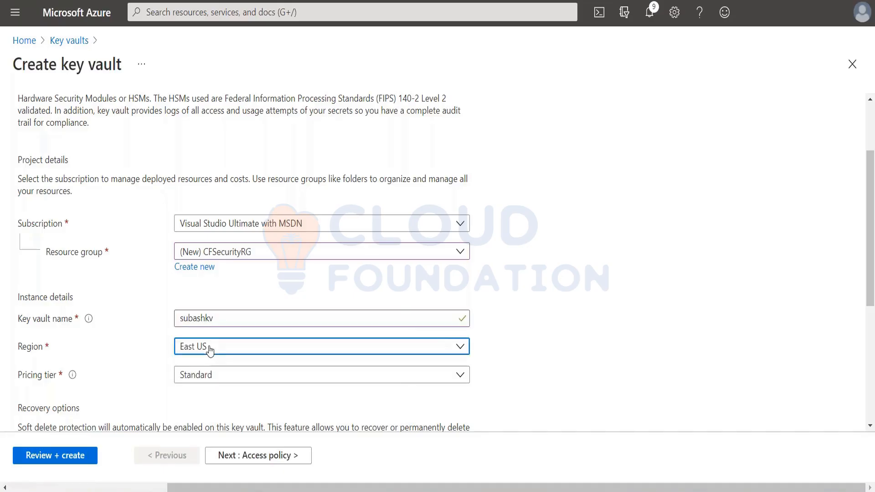
{"action": "type", "text": "sout"}
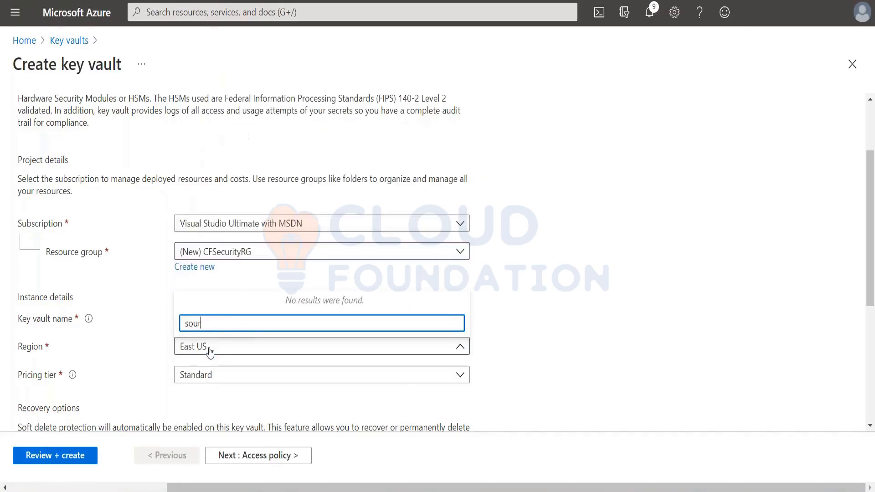
{"action": "type", "text": "heast a"}
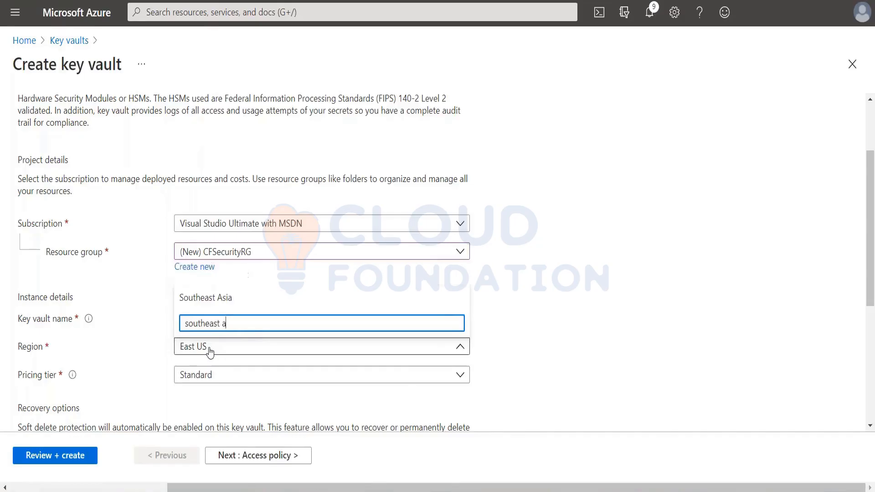
{"action": "left_click", "coordinate": [220, 301]}
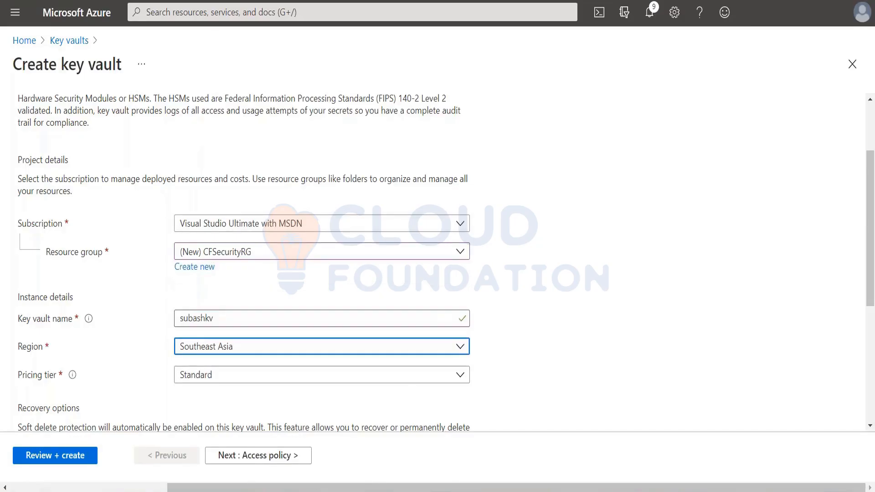
Set the retention of deleted vaults to 9 days and enable access for Azure Disk Encryption for volume encryption.
{"action": "scroll", "coordinate": [240, 375], "scroll_direction": "down", "scroll_amount": 5}
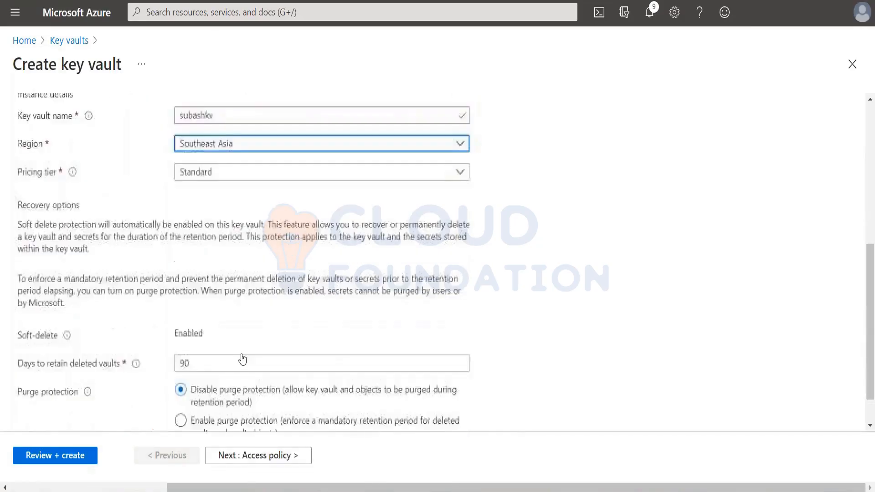
{"action": "scroll", "coordinate": [242, 360], "scroll_direction": "down", "scroll_amount": 1}
{"action": "left_click", "coordinate": [186, 318]}
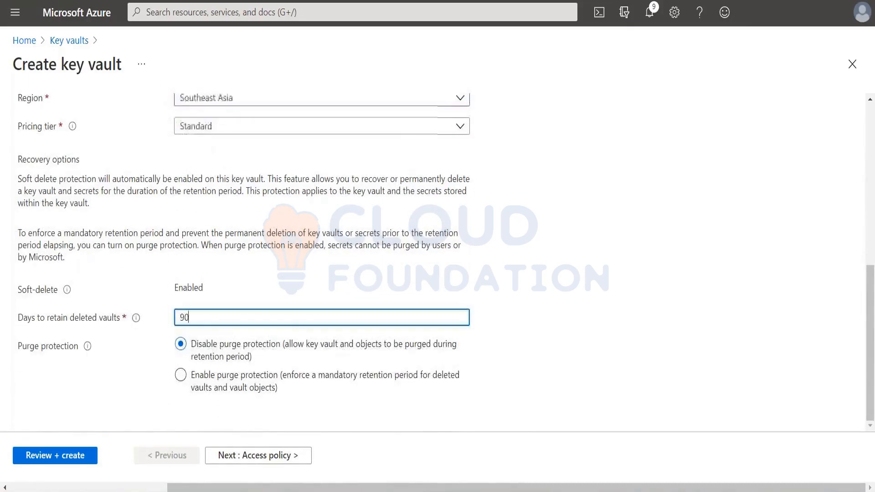
{"action": "left_click", "coordinate": [283, 455]}
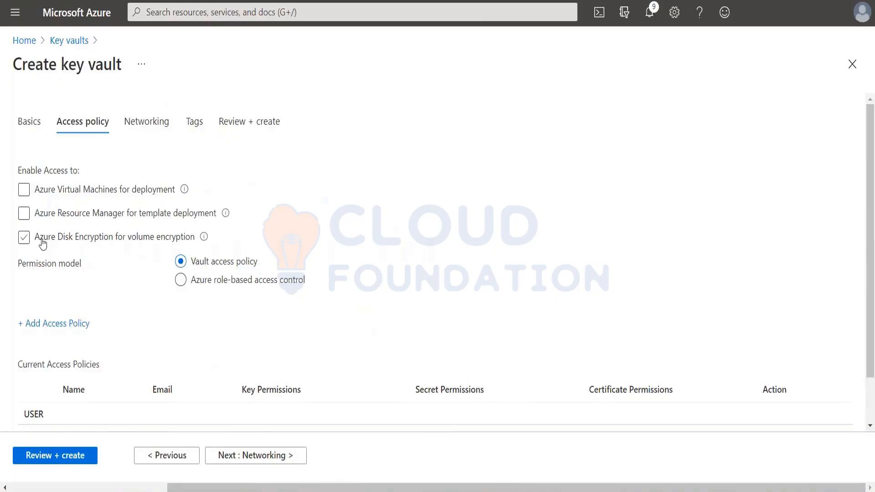
{"action": "left_click", "coordinate": [24, 237]}
Grant the listed user all key, secret and certificate permissions in the vault's current access policies.
{"action": "scroll", "coordinate": [55, 302], "scroll_direction": "down", "scroll_amount": 1}
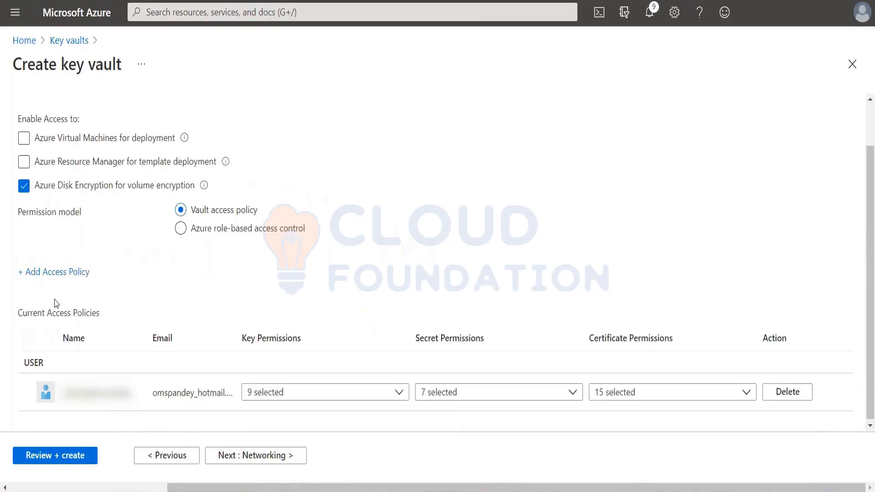
{"action": "left_click", "coordinate": [313, 390]}
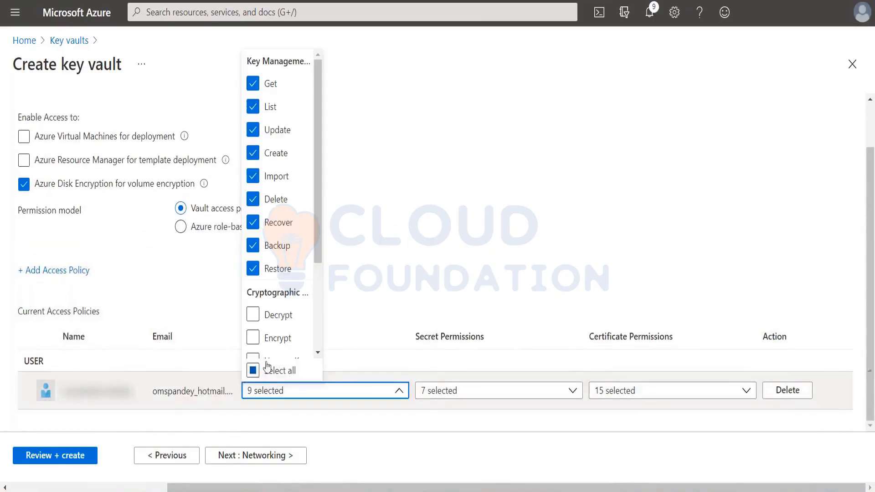
{"action": "left_click", "coordinate": [254, 370]}
{"action": "left_click", "coordinate": [514, 395]}
{"action": "left_click", "coordinate": [514, 395]}
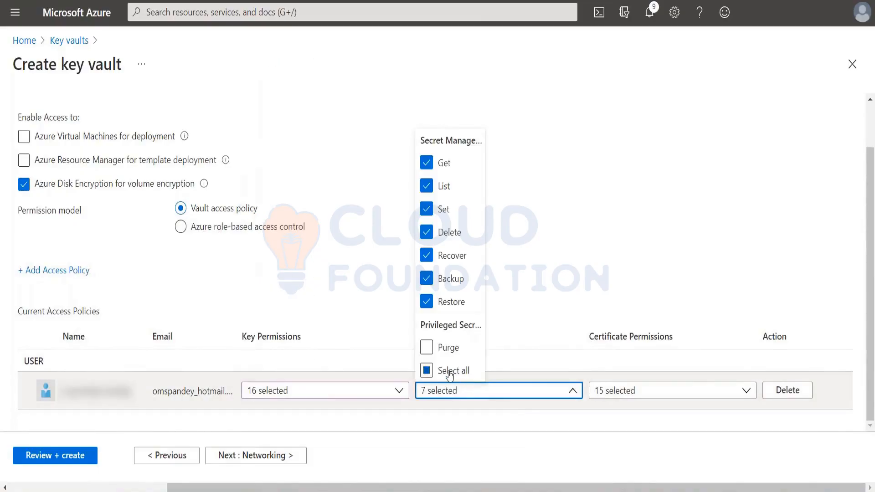
{"action": "left_click", "coordinate": [428, 370]}
{"action": "left_click", "coordinate": [607, 396]}
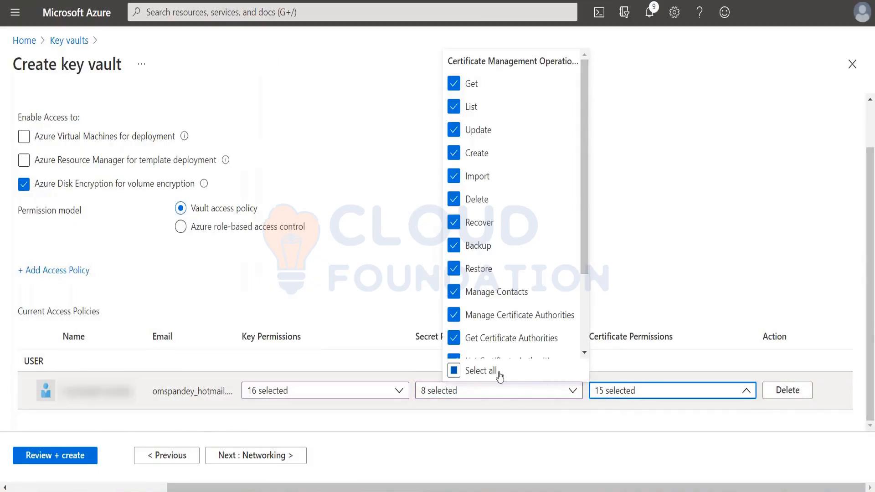
{"action": "left_click", "coordinate": [498, 373]}
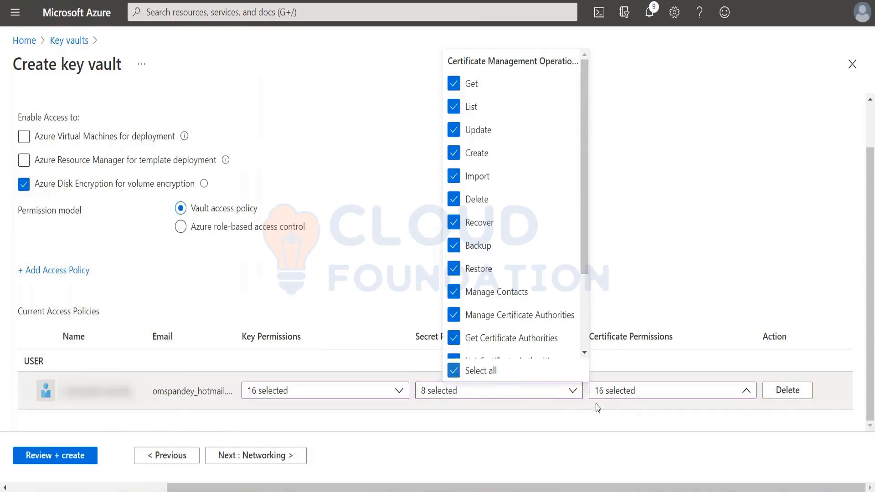
Review and create the key vault, refresh the deployment status, and open the deployed vault.
{"action": "left_click", "coordinate": [83, 456]}
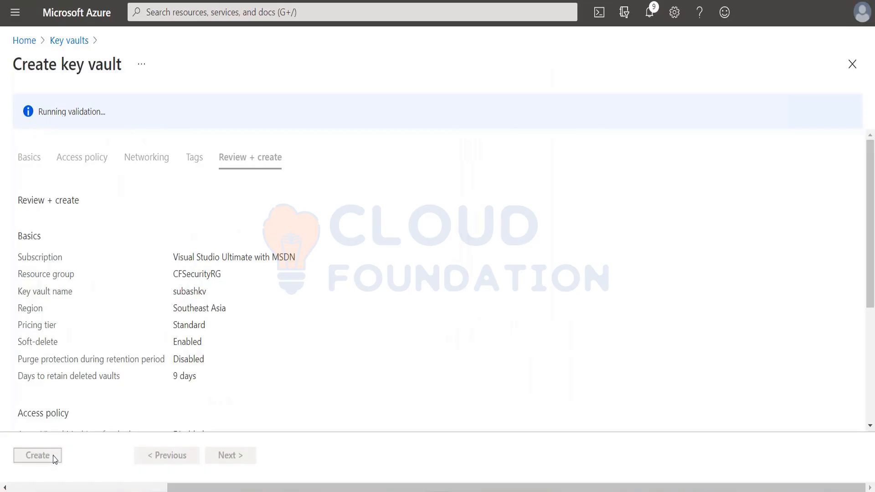
{"action": "left_click", "coordinate": [54, 460]}
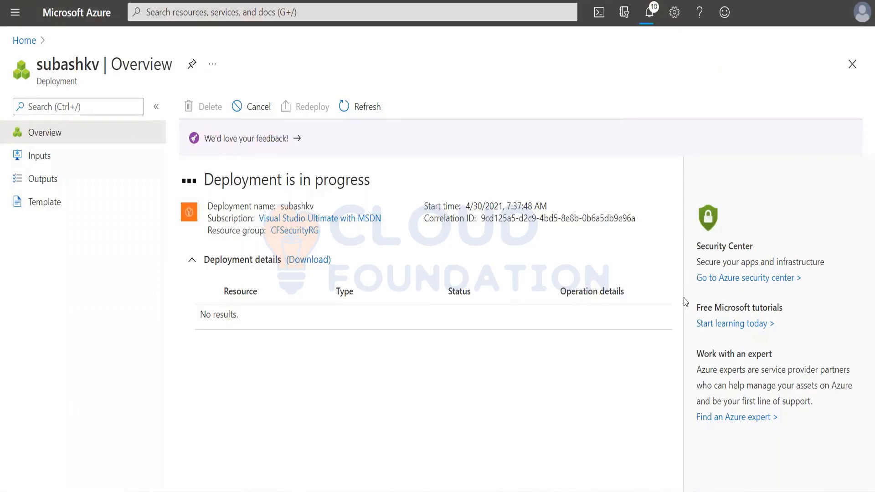
{"action": "left_click", "coordinate": [357, 104]}
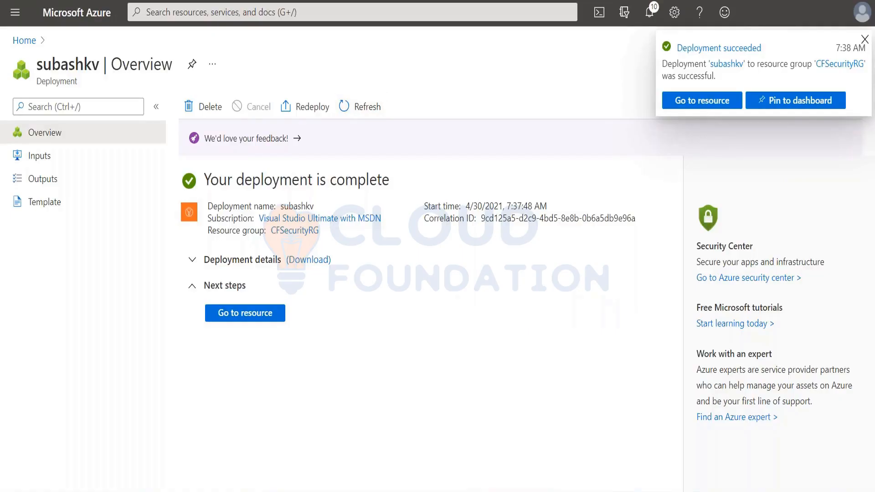
{"action": "left_click", "coordinate": [212, 314]}
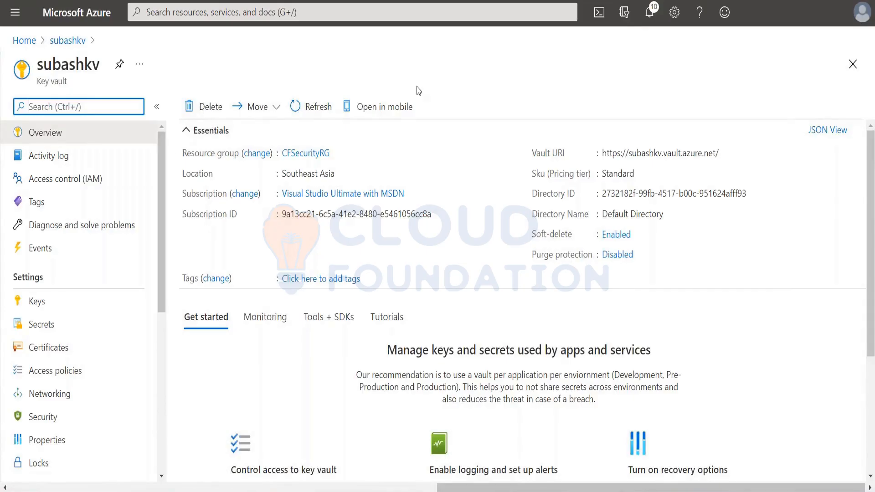
Generate a 2048-bit RSA key named sustoragekey in the subashkv key vault.
{"action": "left_click", "coordinate": [33, 304]}
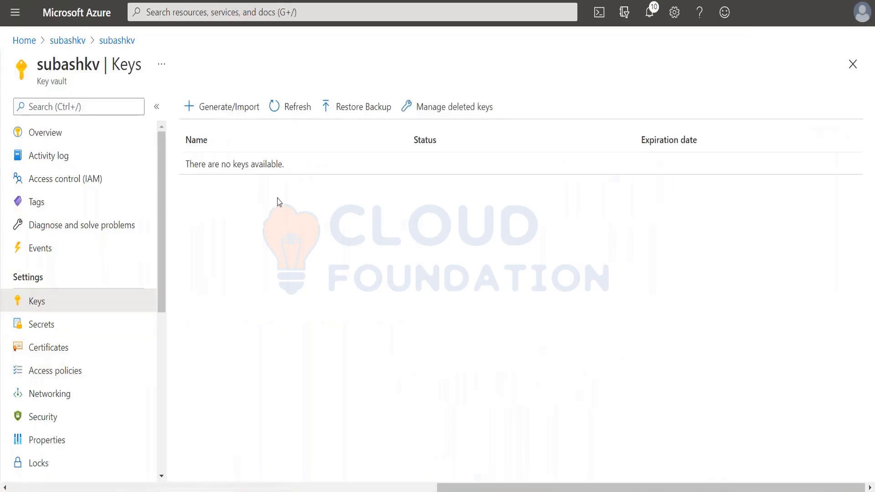
{"action": "left_click", "coordinate": [232, 110]}
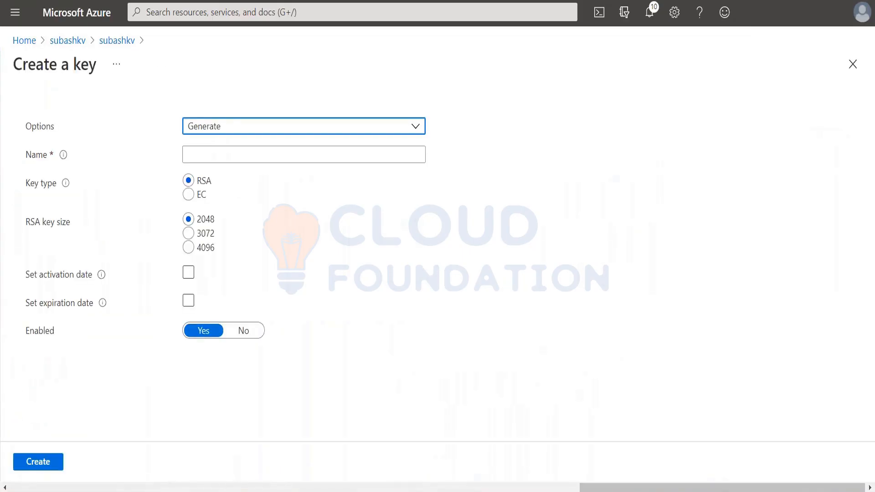
{"action": "left_click", "coordinate": [211, 156]}
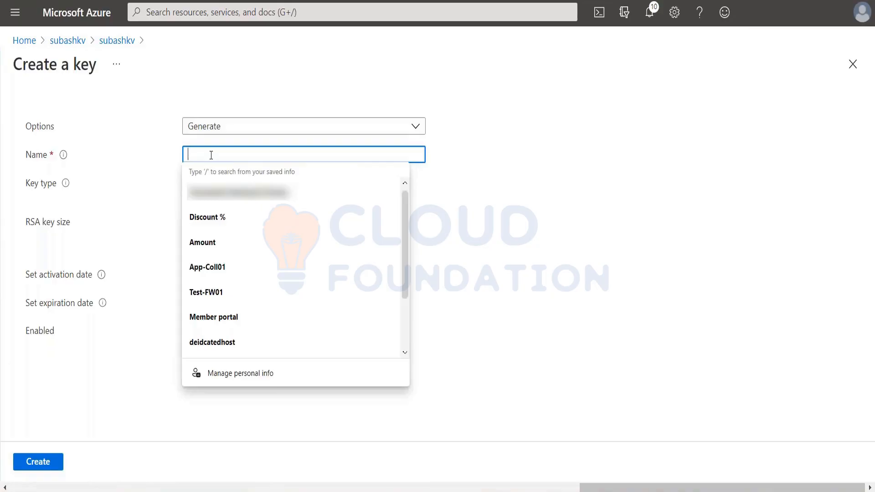
{"action": "type", "text": "su"}
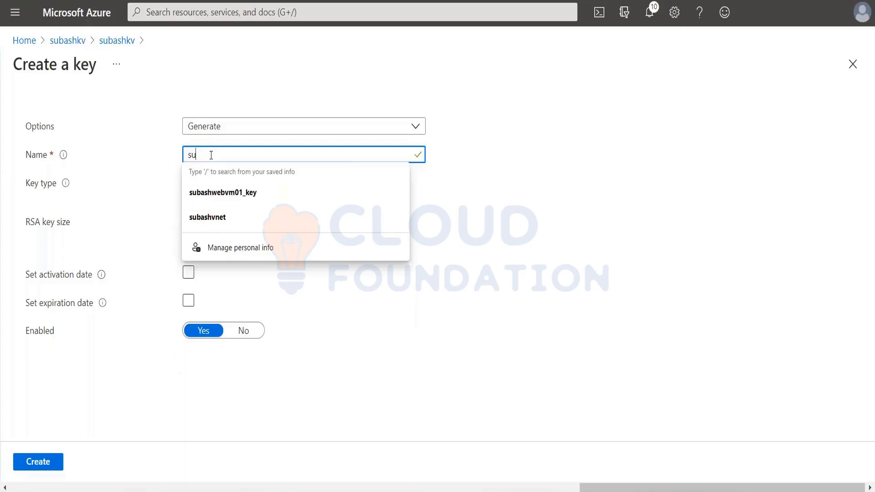
{"action": "type", "text": "stor"}
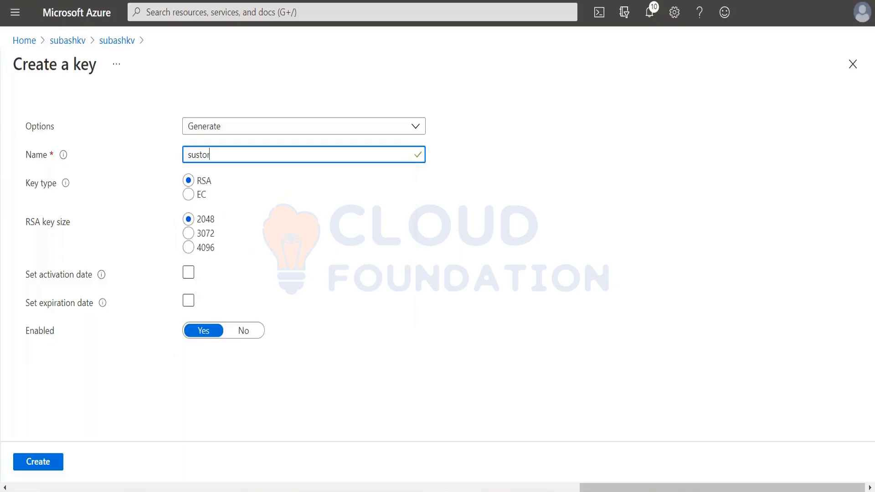
{"action": "type", "text": "agekey"}
{"action": "left_click", "coordinate": [45, 462]}
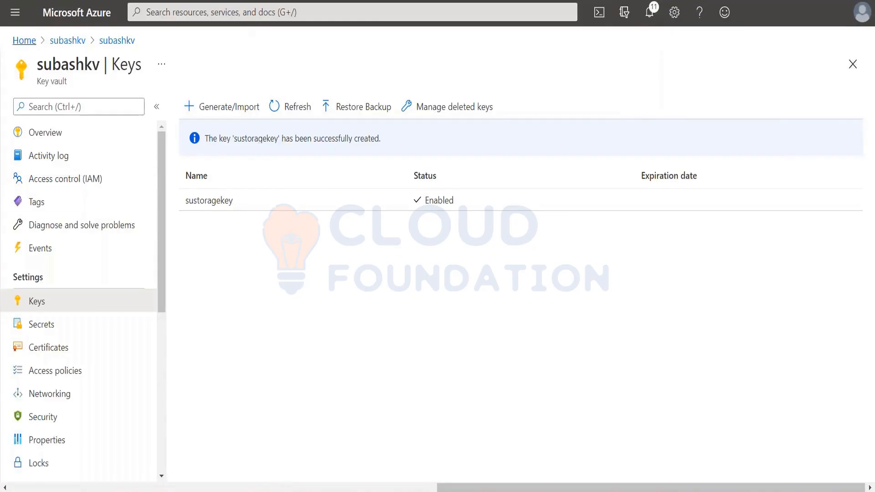
Open the encryption settings of the subashstore3004 storage account.
{"action": "left_click", "coordinate": [15, 12]}
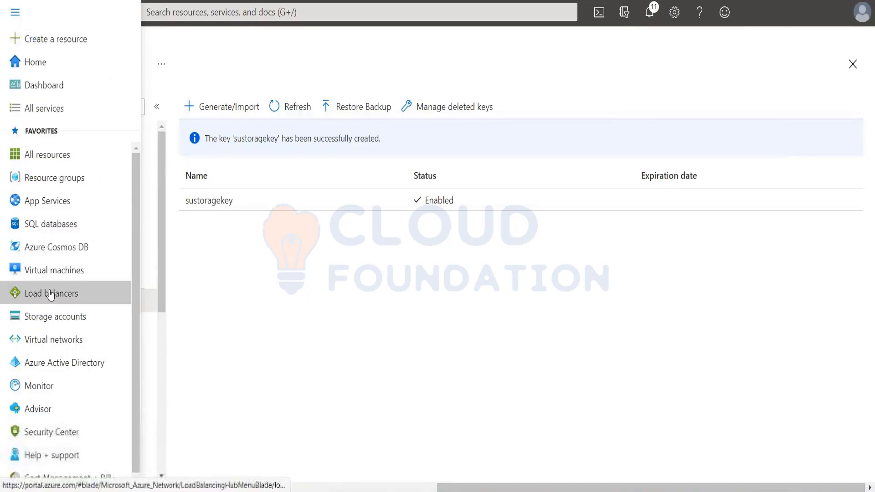
{"action": "left_click", "coordinate": [25, 317]}
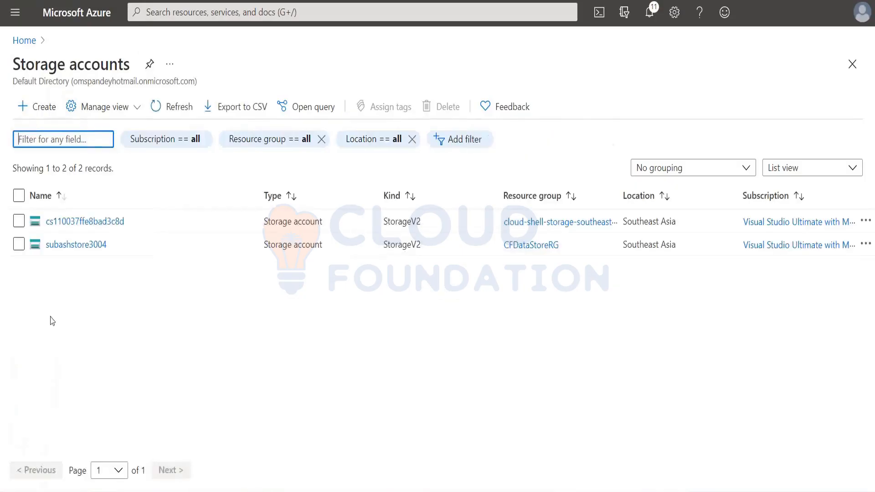
{"action": "left_click", "coordinate": [76, 245]}
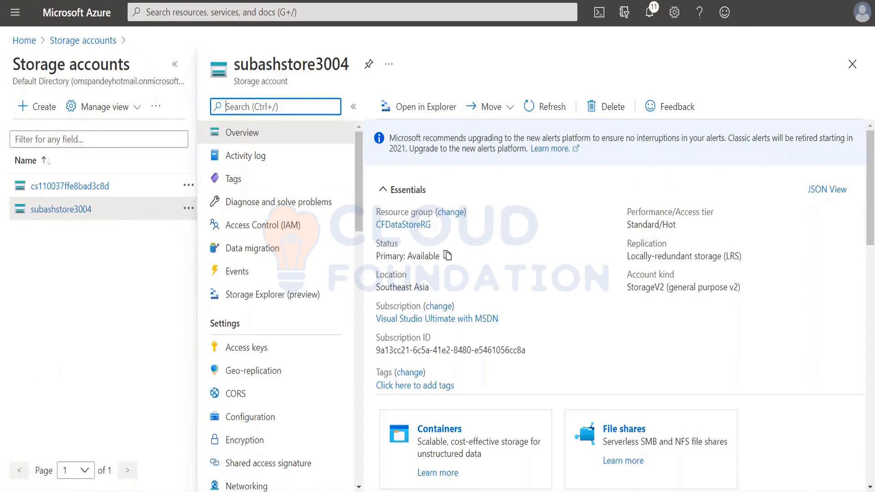
{"action": "scroll", "coordinate": [280, 351], "scroll_direction": "down", "scroll_amount": 2}
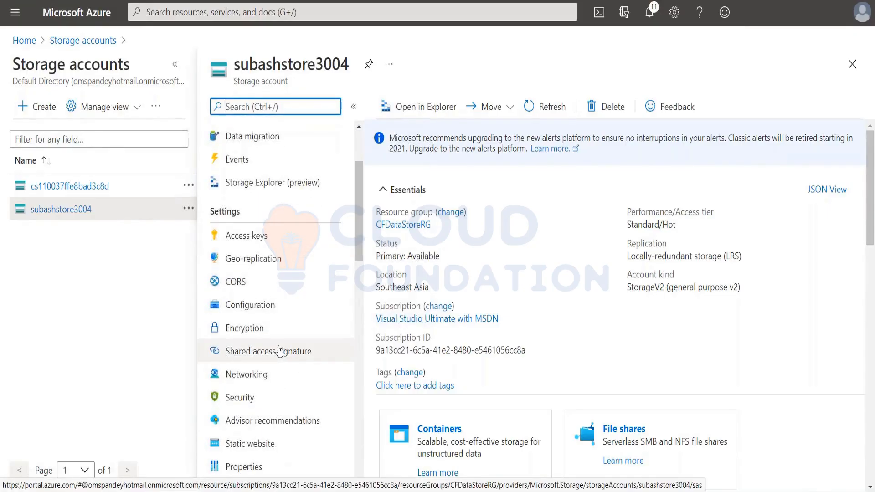
{"action": "scroll", "coordinate": [279, 351], "scroll_direction": "down", "scroll_amount": 5}
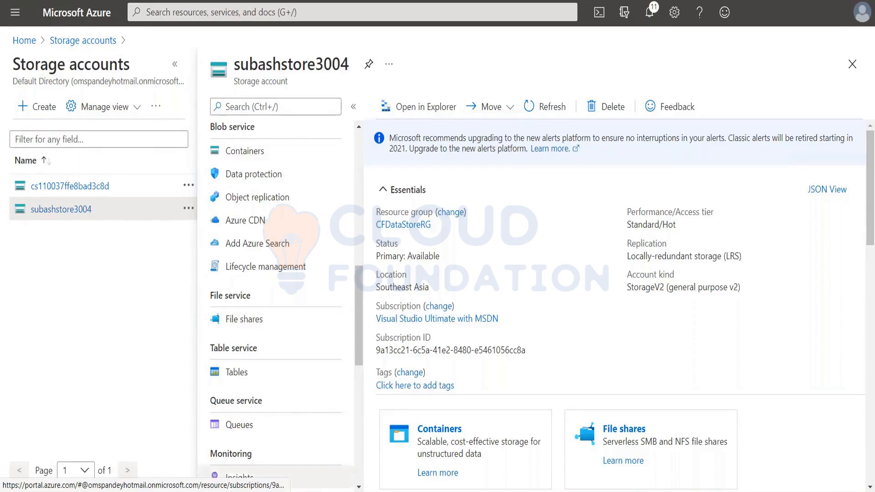
{"action": "scroll", "coordinate": [248, 346], "scroll_direction": "up", "scroll_amount": 3}
{"action": "scroll", "coordinate": [220, 295], "scroll_direction": "up", "scroll_amount": 4}
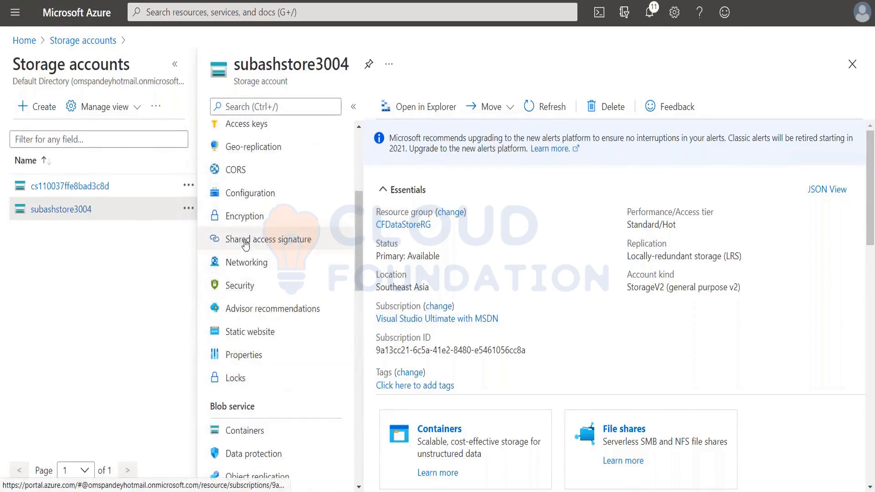
{"action": "left_click", "coordinate": [242, 218]}
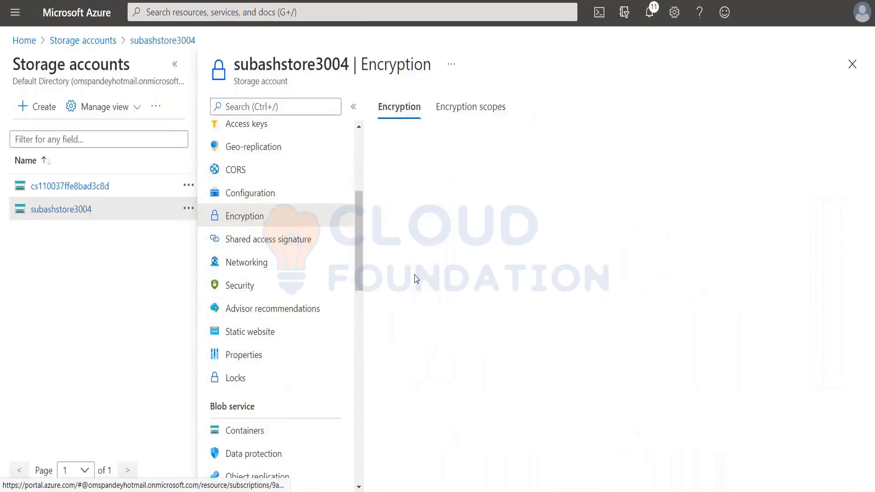
Set the storage account's encryption type to customer-managed keys, with the encryption key selected from a key vault.
{"action": "left_click", "coordinate": [568, 337]}
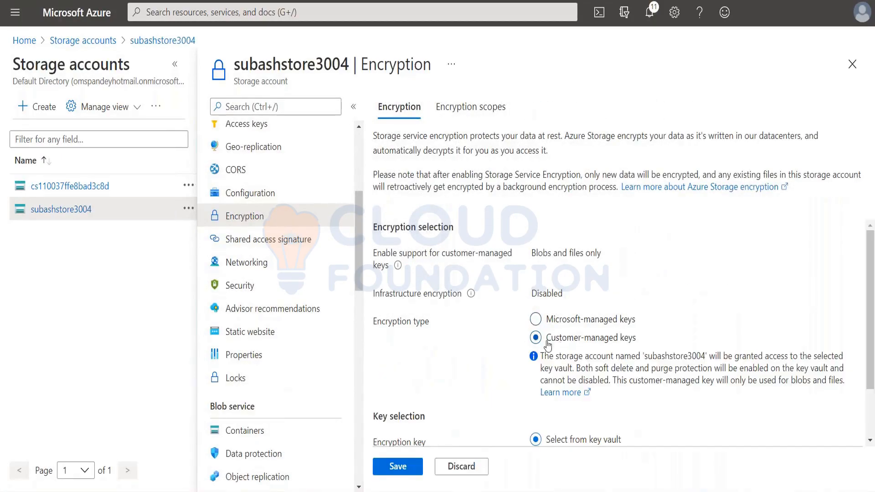
{"action": "scroll", "coordinate": [571, 366], "scroll_direction": "down", "scroll_amount": 1}
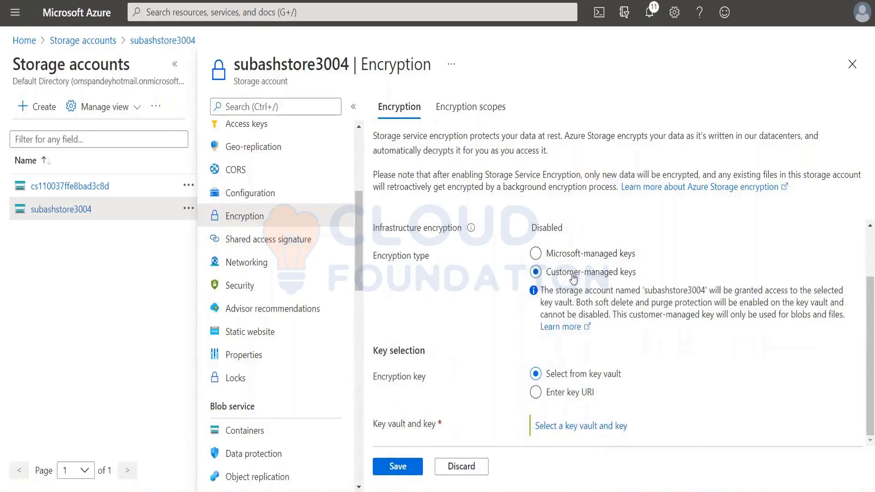
{"action": "left_click", "coordinate": [553, 393]}
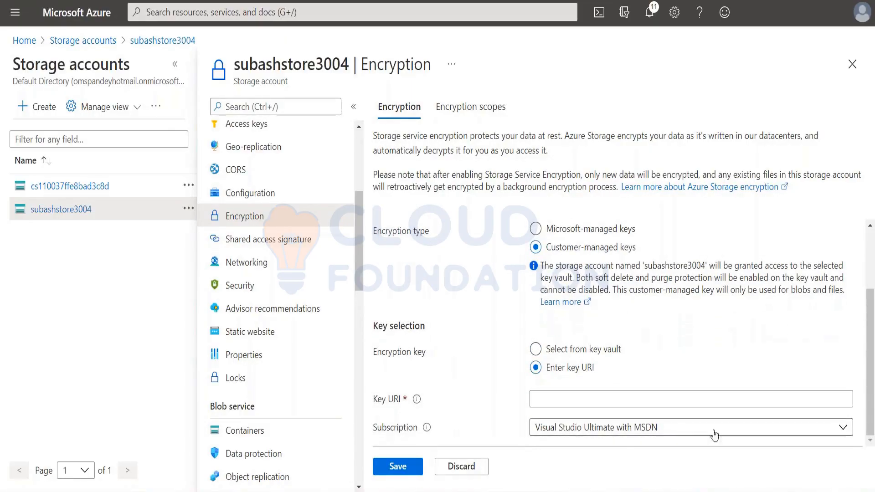
{"action": "left_click", "coordinate": [573, 350]}
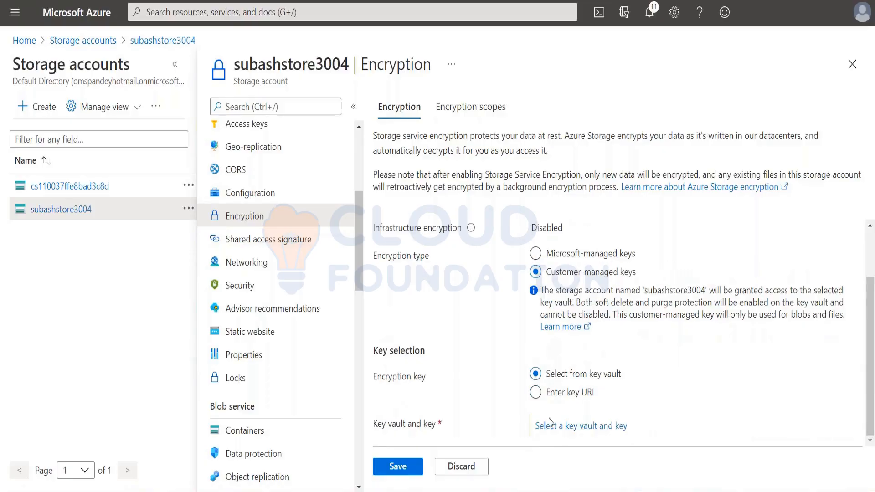
Choose the sustoragekey key from the subashkv vault as the account's encryption key and save the encryption settings.
{"action": "left_click", "coordinate": [572, 426]}
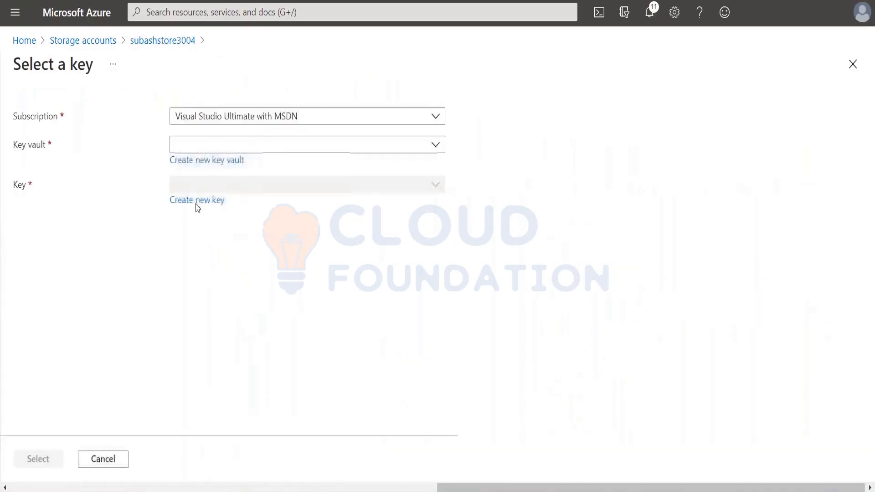
{"action": "left_click", "coordinate": [205, 147]}
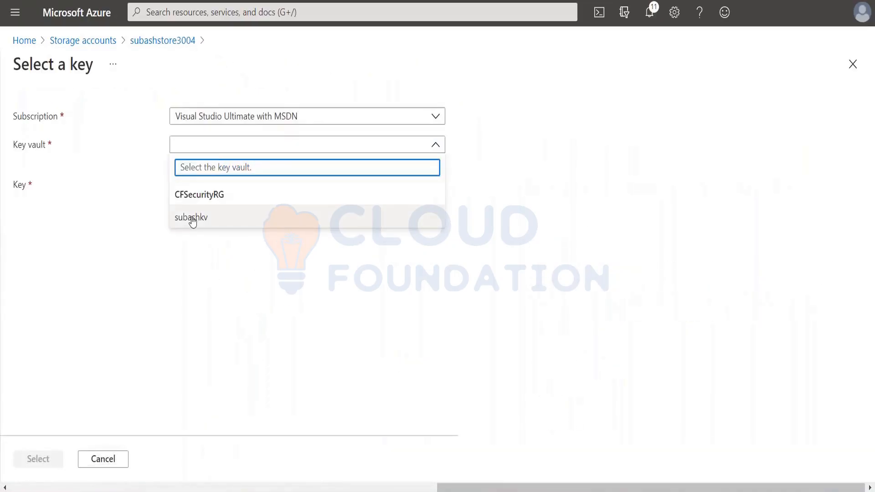
{"action": "left_click", "coordinate": [191, 217]}
{"action": "left_click", "coordinate": [196, 186]}
{"action": "left_click", "coordinate": [199, 233]}
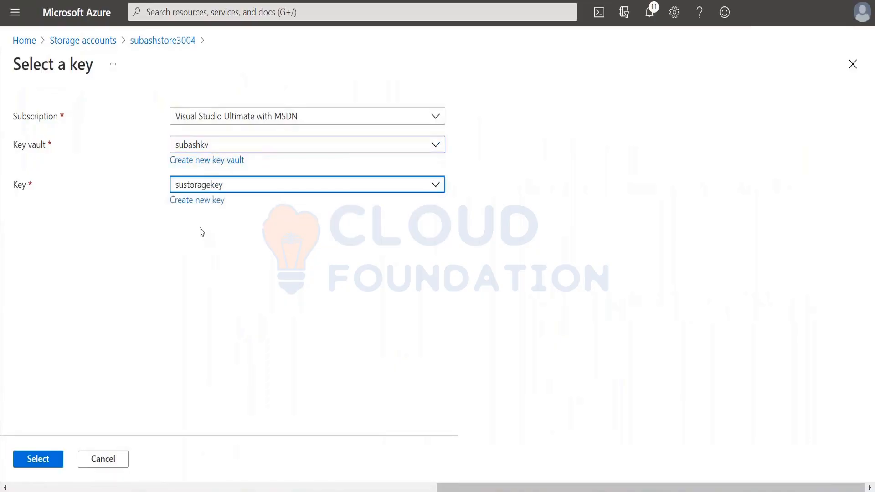
{"action": "left_click", "coordinate": [39, 460]}
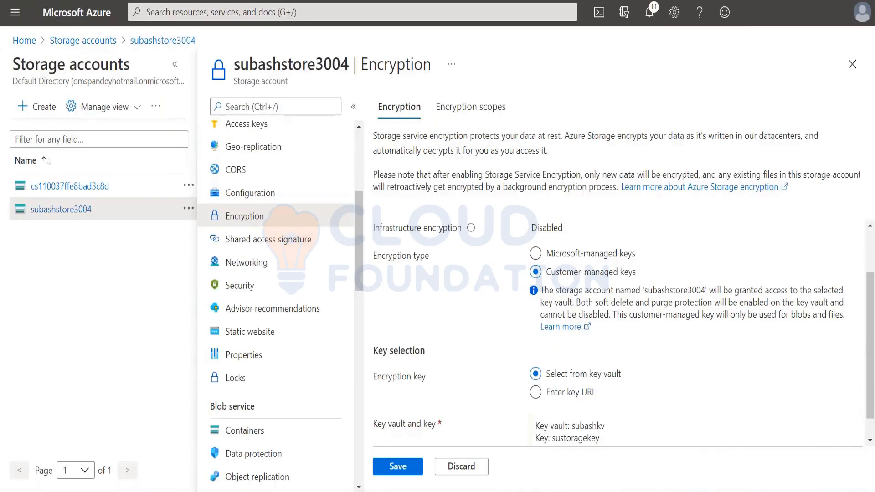
{"action": "left_click", "coordinate": [396, 465]}
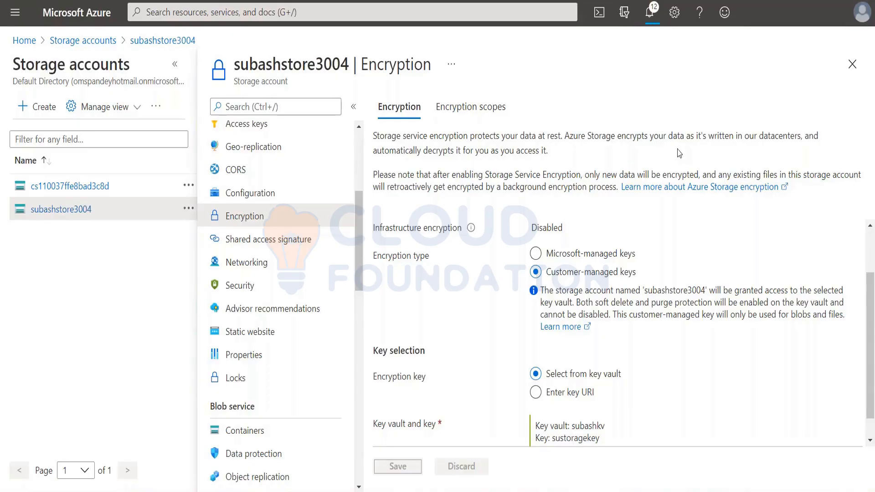
Create an encryption scope named subashscope that uses Microsoft-managed keys.
{"action": "scroll", "coordinate": [482, 292], "scroll_direction": "down", "scroll_amount": 1}
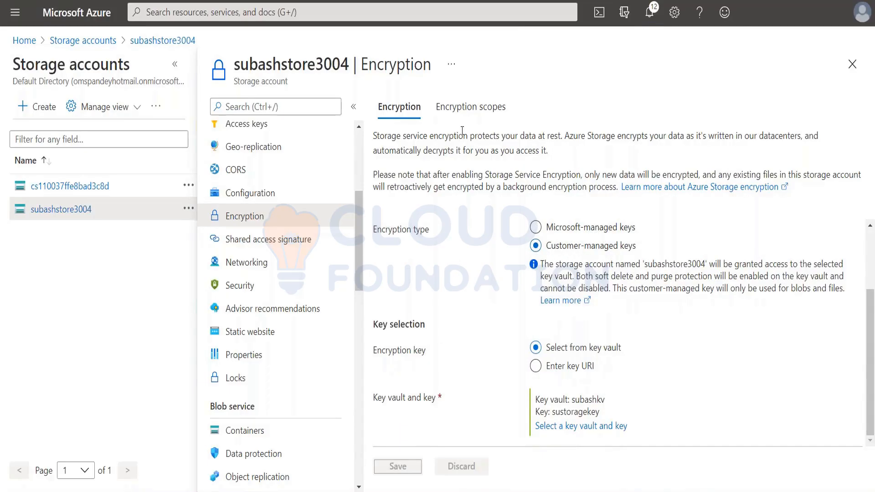
{"action": "left_click", "coordinate": [466, 109]}
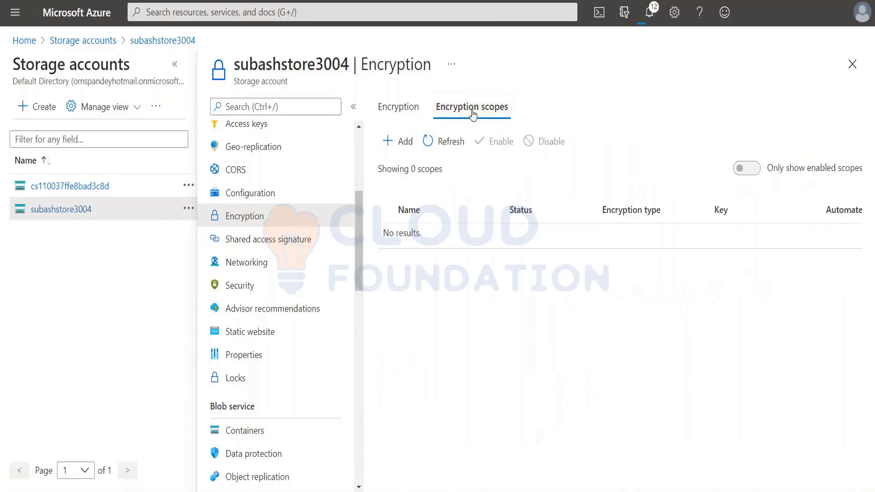
{"action": "left_click", "coordinate": [397, 145]}
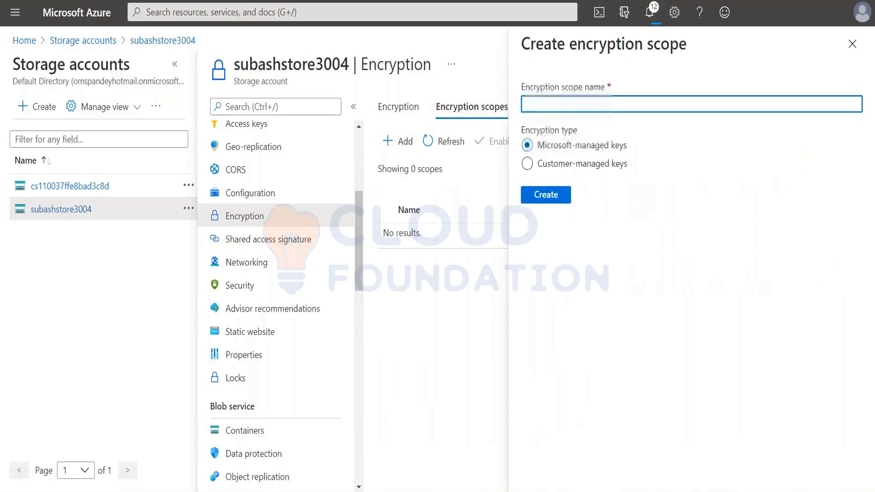
{"action": "left_click", "coordinate": [560, 165]}
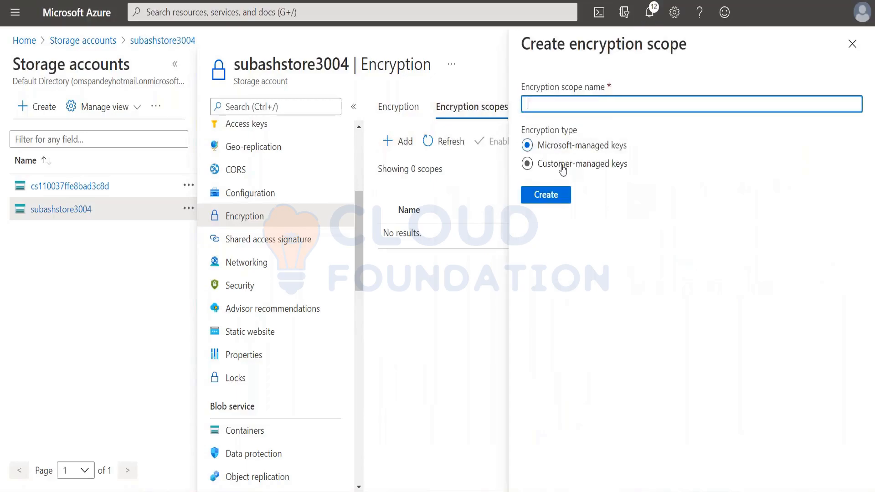
{"action": "left_click", "coordinate": [557, 108]}
{"action": "type", "text": "su"}
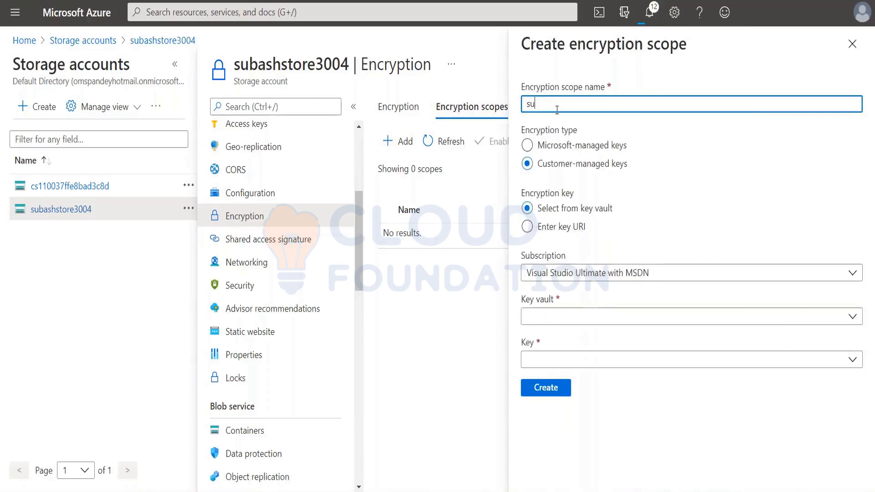
{"action": "type", "text": "bashscope"}
{"action": "left_click", "coordinate": [547, 147]}
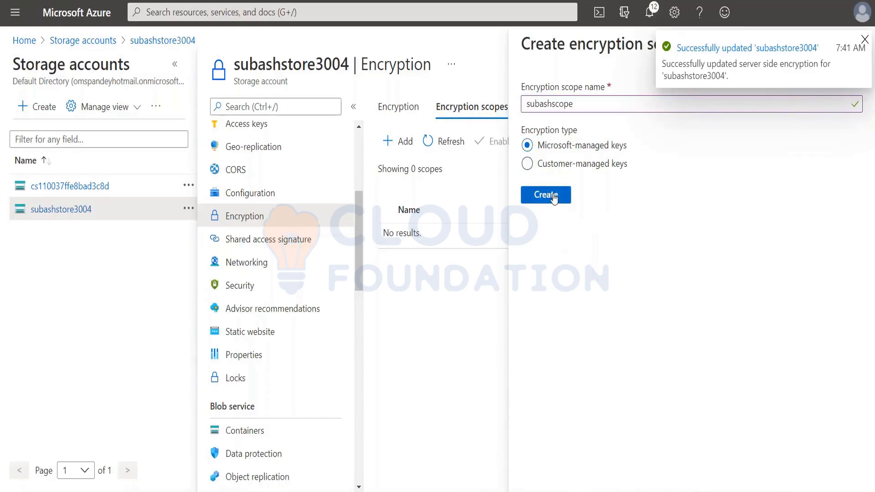
{"action": "left_click", "coordinate": [547, 196]}
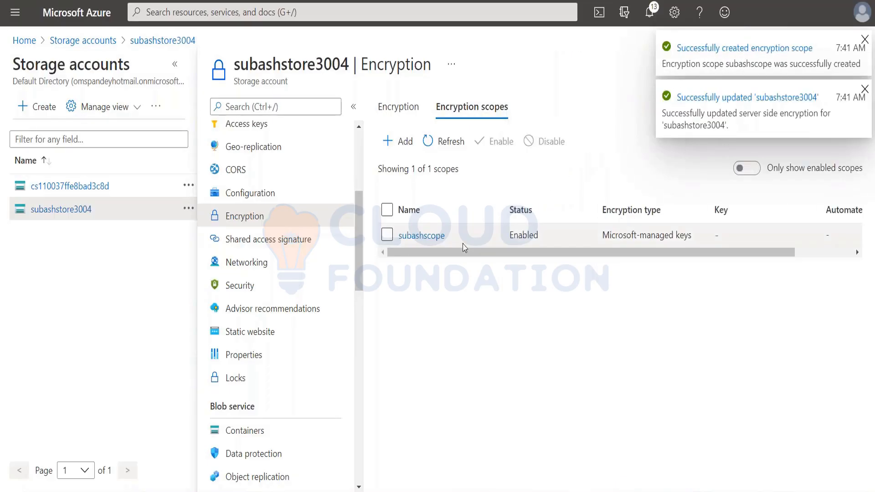
Change subashscope to customer-managed keys using the sustoragekey key from the subashkv vault, and save it.
{"action": "left_click", "coordinate": [419, 235]}
{"action": "left_click", "coordinate": [572, 165]}
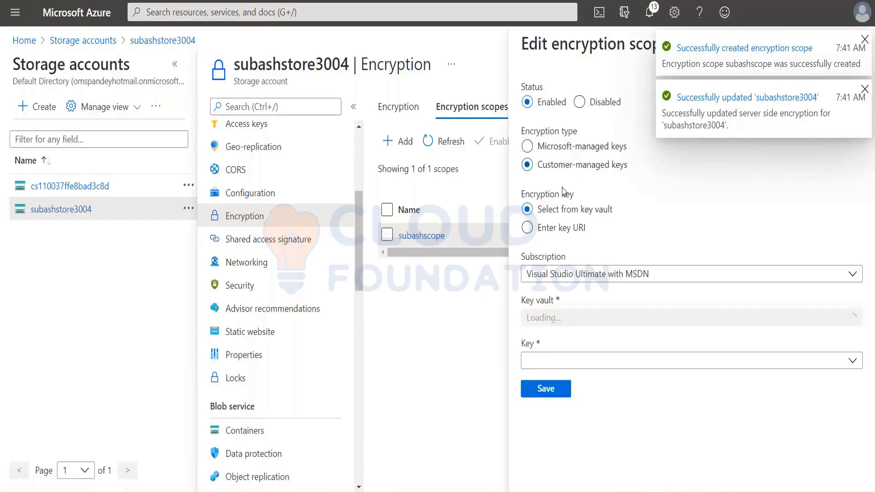
{"action": "left_click", "coordinate": [541, 319]}
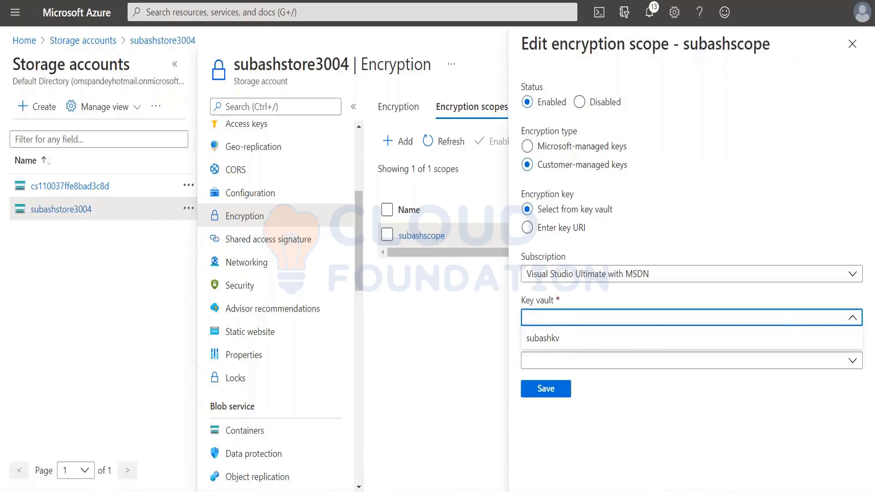
{"action": "left_click", "coordinate": [543, 337]}
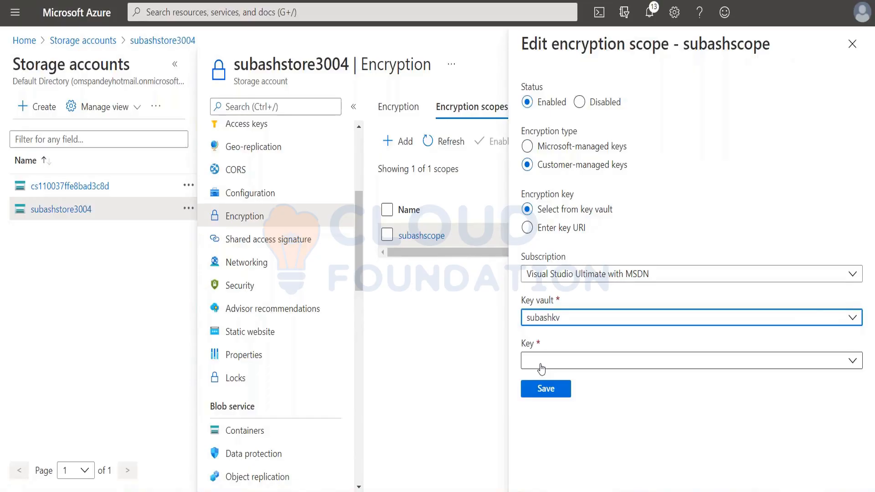
{"action": "left_click", "coordinate": [542, 363]}
{"action": "left_click", "coordinate": [541, 383]}
{"action": "left_click", "coordinate": [543, 390]}
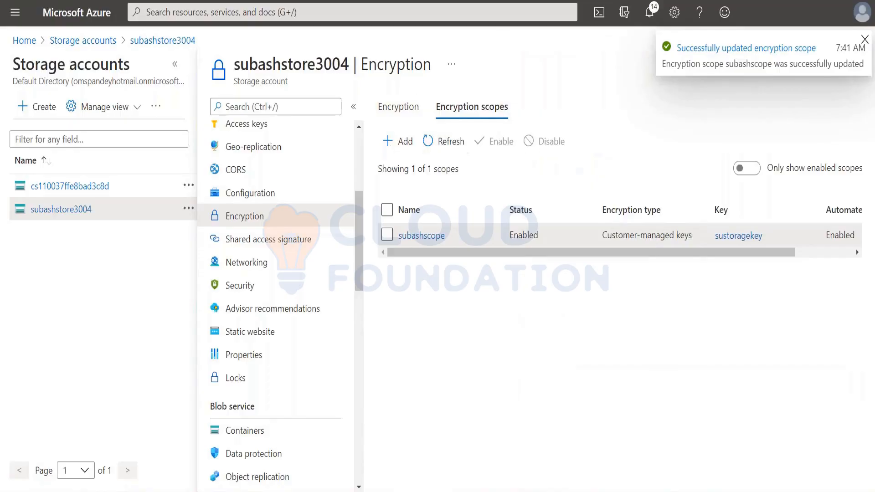
Review the saved key settings of subashscope and the storage account's own encryption key selection.
{"action": "left_click", "coordinate": [417, 237]}
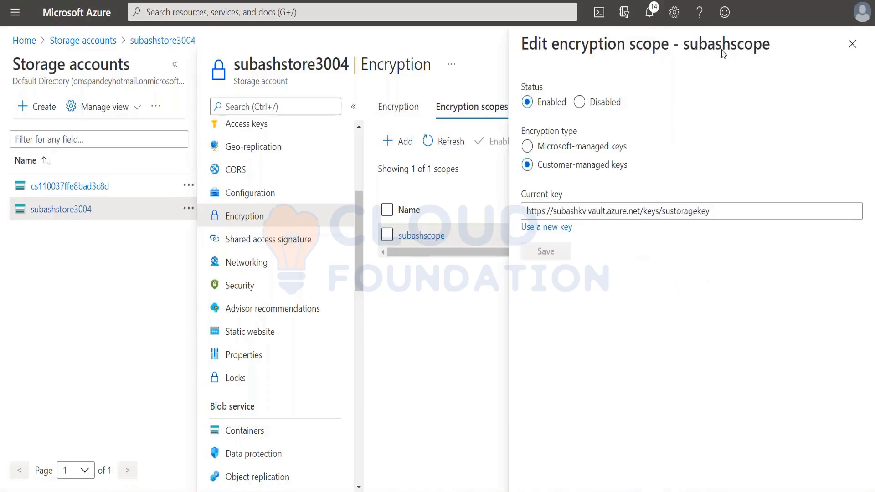
{"action": "left_click", "coordinate": [853, 44]}
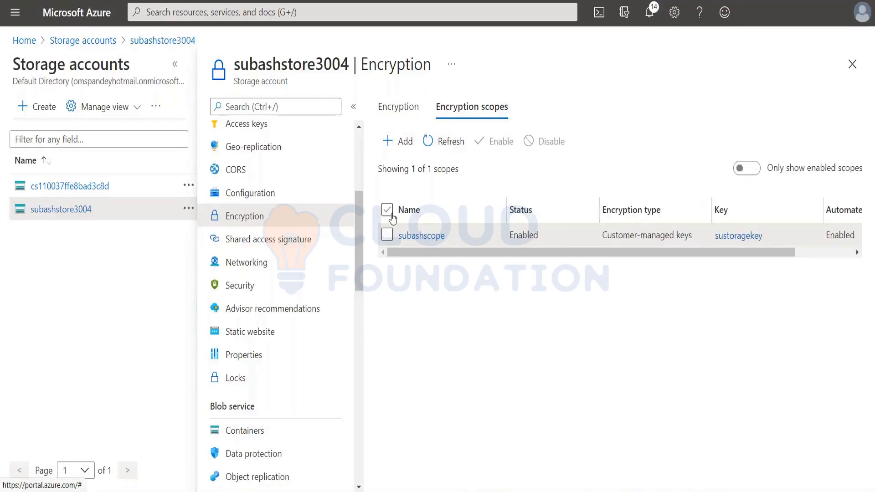
{"action": "left_click_drag", "start_coordinate": [507, 254], "coordinate": [444, 258]}
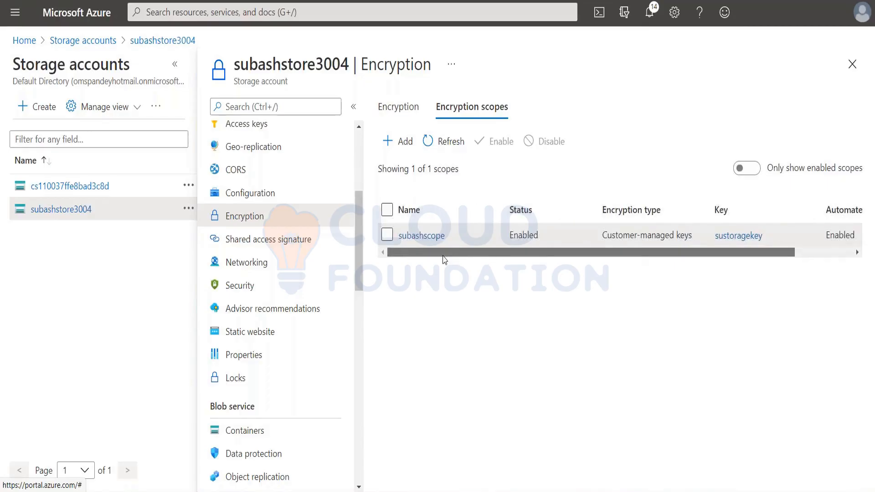
{"action": "left_click", "coordinate": [400, 110]}
{"action": "scroll", "coordinate": [606, 367], "scroll_direction": "down", "scroll_amount": 1}
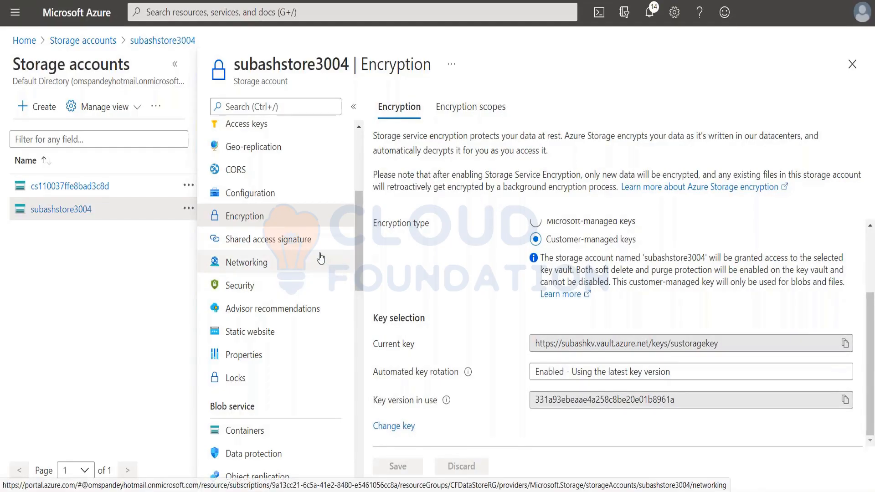
Switch to the PowerPoint presentation and start the slide show from the Storage Security Best Practices slide.
{"action": "key", "text": "alt+Tab"}
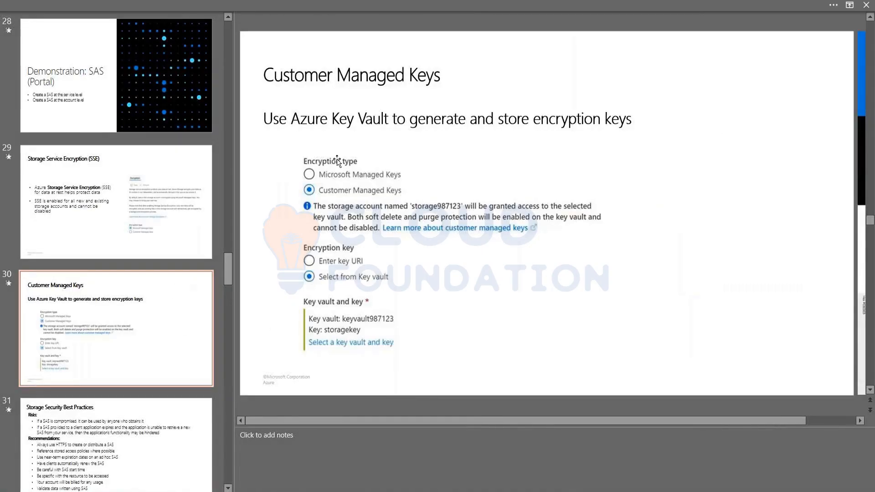
{"action": "scroll", "coordinate": [154, 351], "scroll_direction": "down", "scroll_amount": 5}
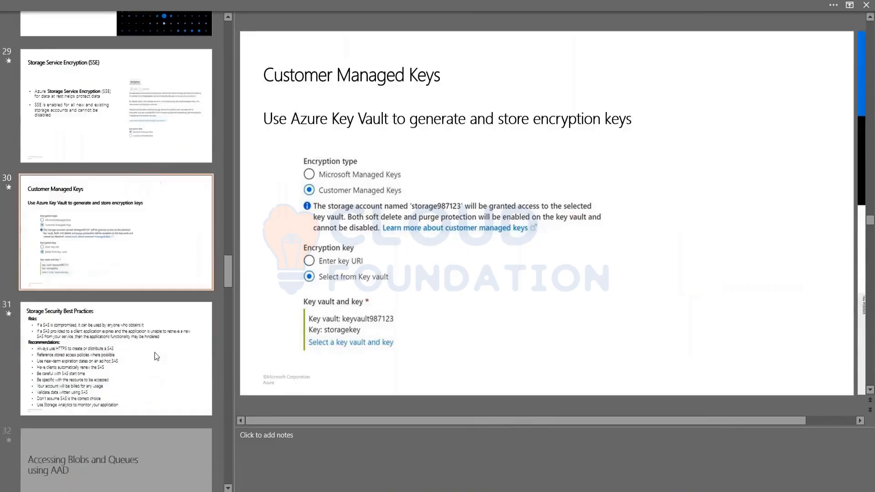
{"action": "left_click", "coordinate": [142, 221]}
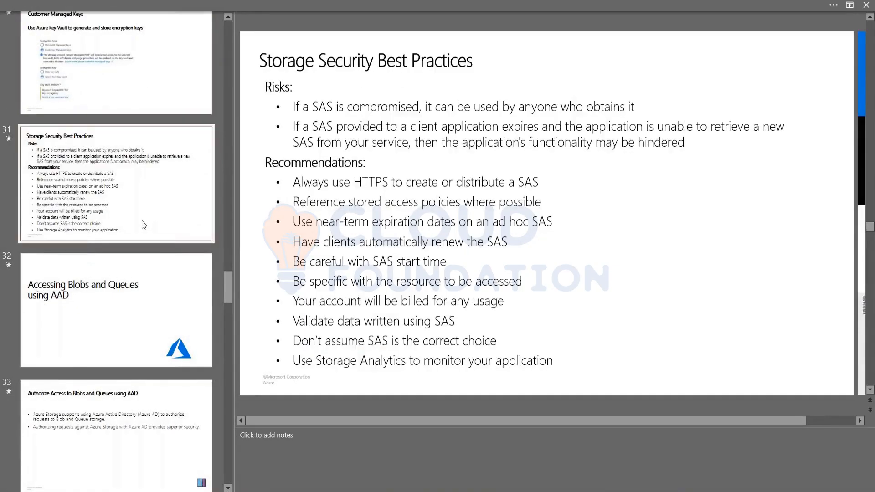
{"action": "key", "text": "shift+F5"}
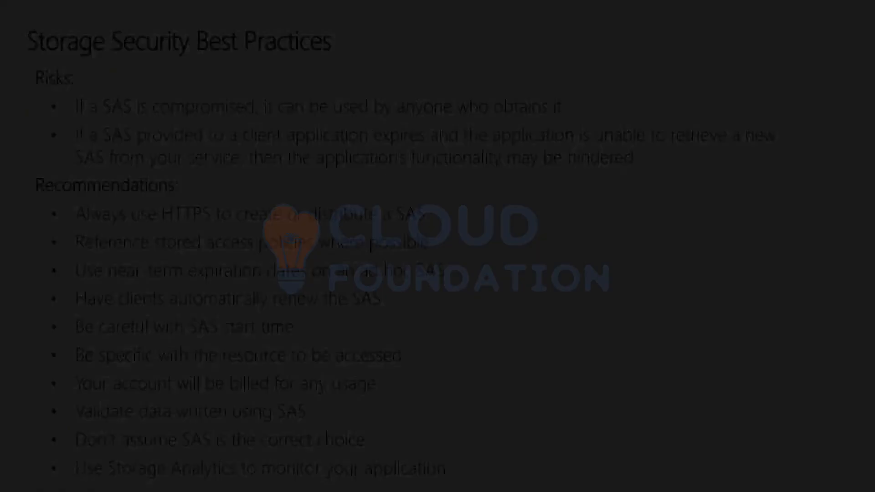
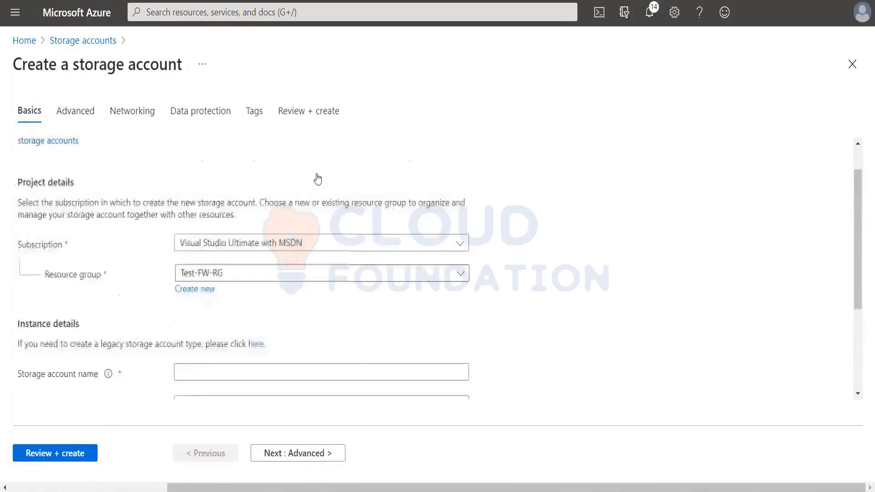
Set the new storage account's resource group to CFDataStoreRG and name the account testaadstore.
{"action": "left_click", "coordinate": [250, 288]}
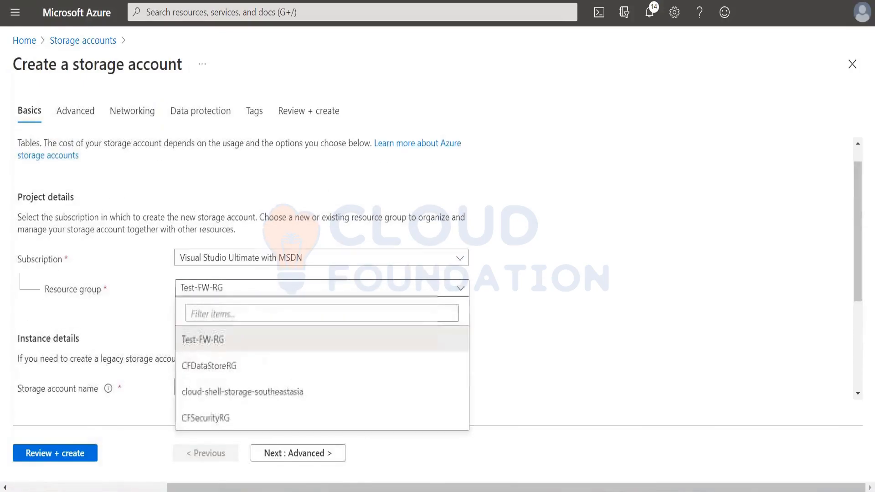
{"action": "left_click", "coordinate": [224, 365]}
{"action": "left_click", "coordinate": [208, 385]}
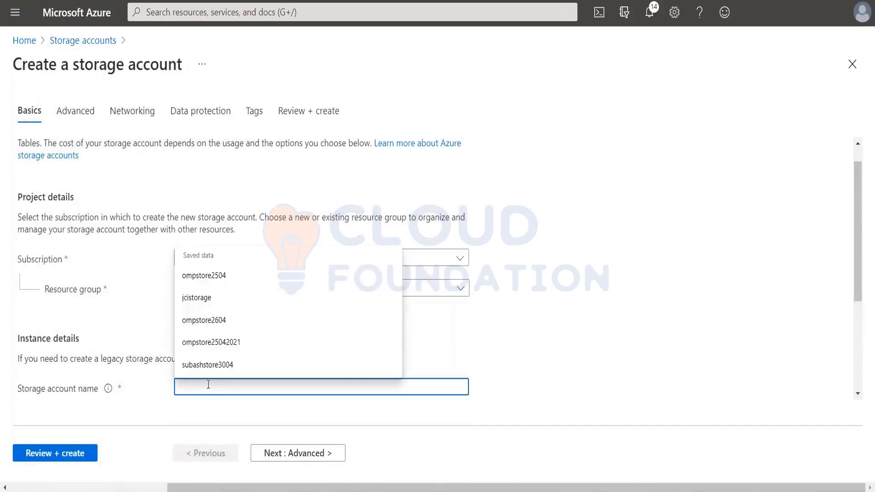
{"action": "type", "text": "test"}
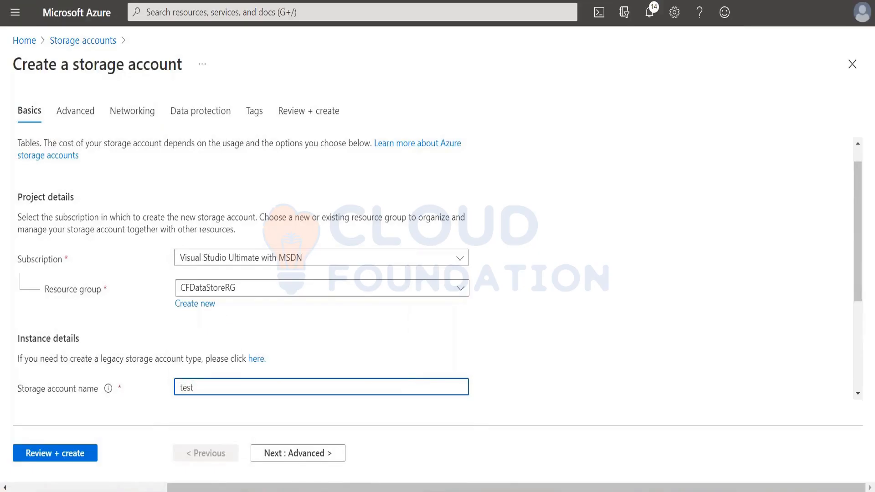
{"action": "type", "text": "aadstore"}
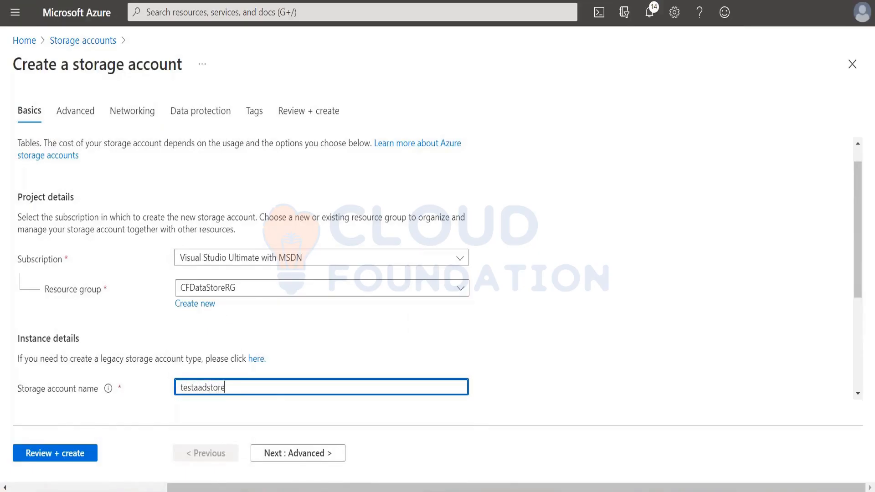
{"action": "left_click", "coordinate": [599, 12]}
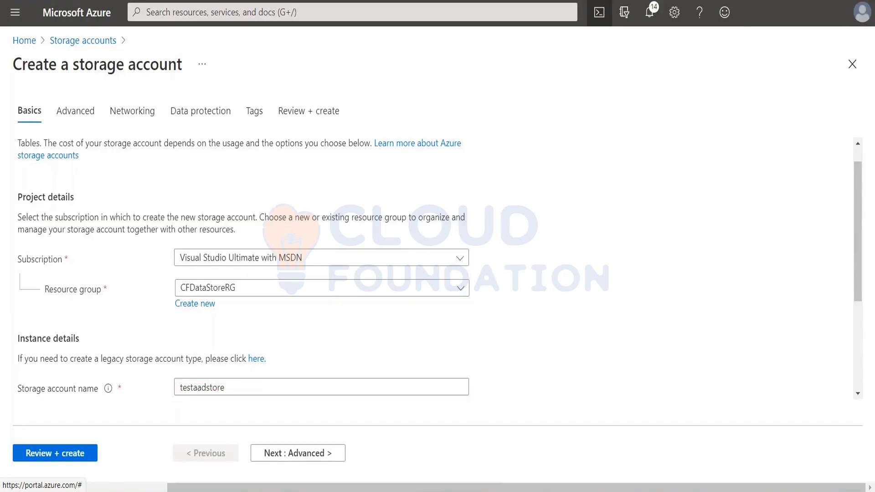
Set the storage account's region to (Asia Pacific) Southeast Asia.
{"action": "scroll", "coordinate": [408, 304], "scroll_direction": "down", "scroll_amount": 3}
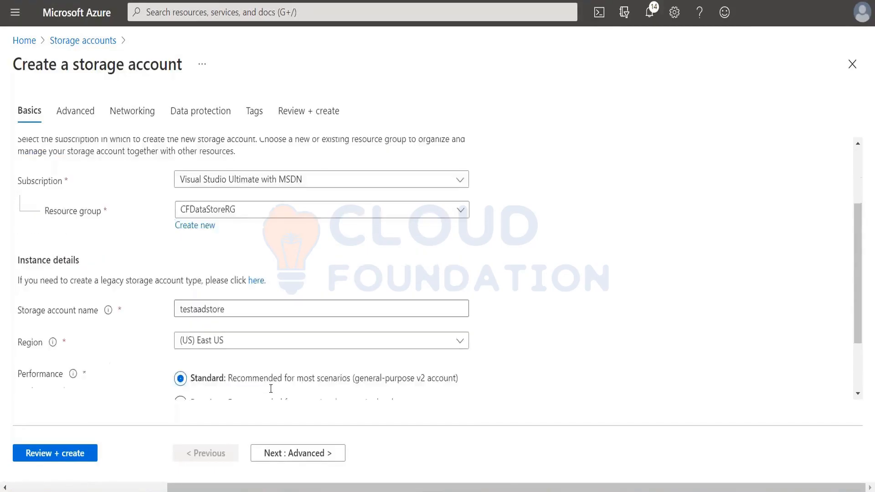
{"action": "left_click", "coordinate": [236, 266]}
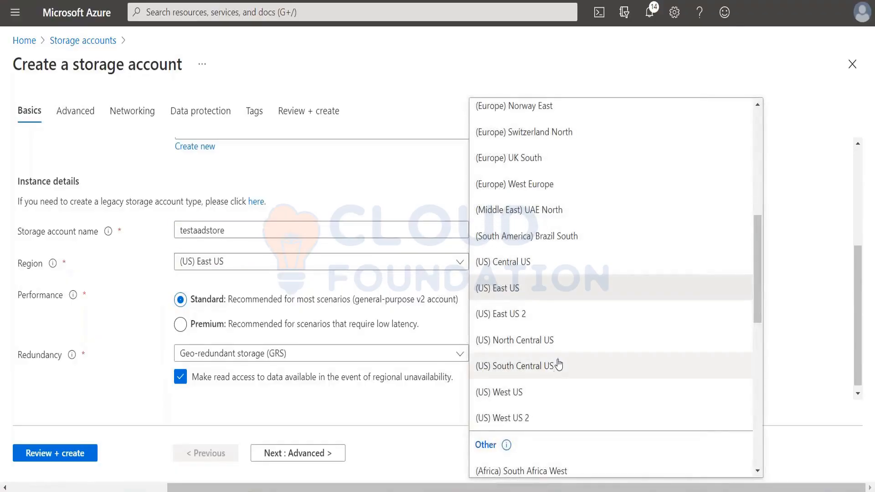
{"action": "scroll", "coordinate": [556, 346], "scroll_direction": "up", "scroll_amount": 8}
{"action": "left_click", "coordinate": [533, 106]}
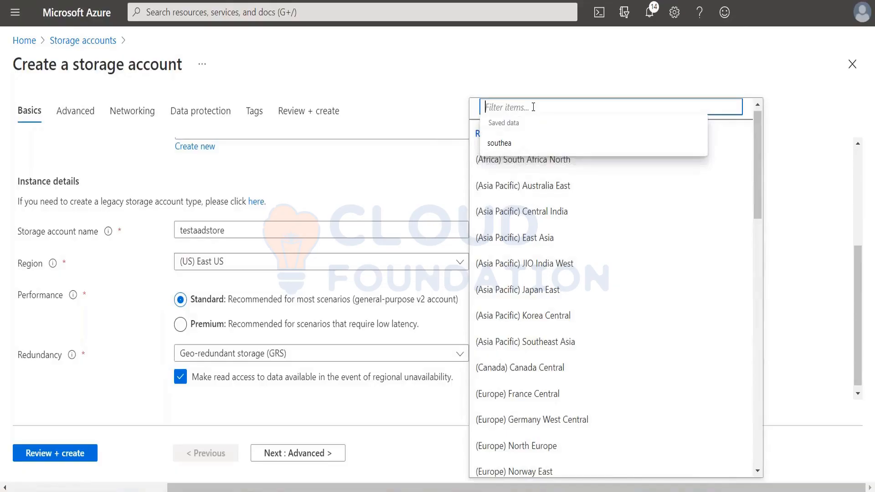
{"action": "type", "text": "southeass"}
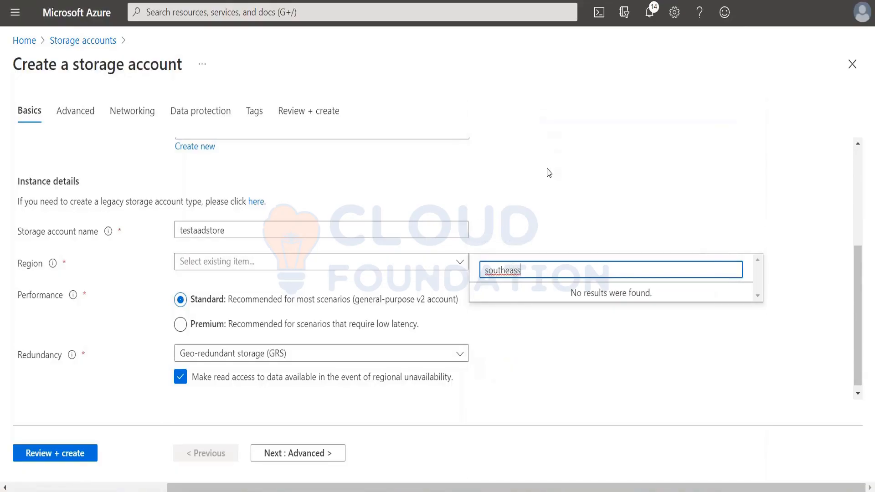
{"action": "key", "text": "BackSpace"}
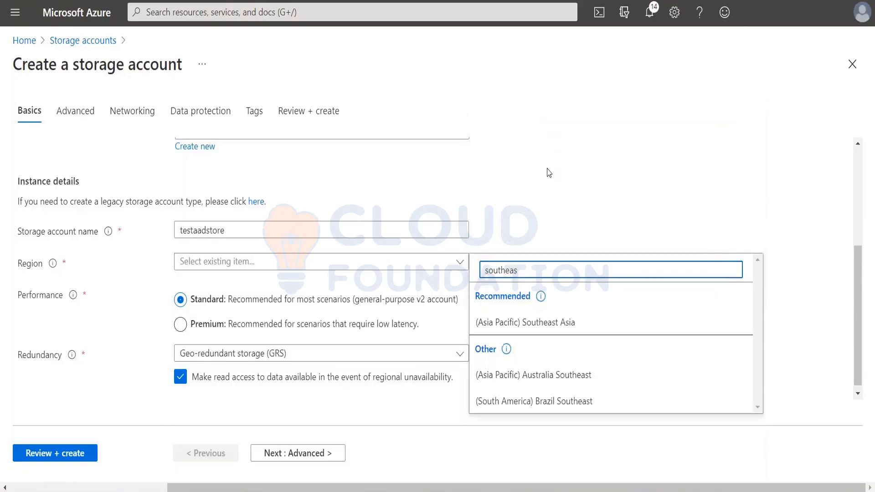
{"action": "left_click", "coordinate": [495, 324]}
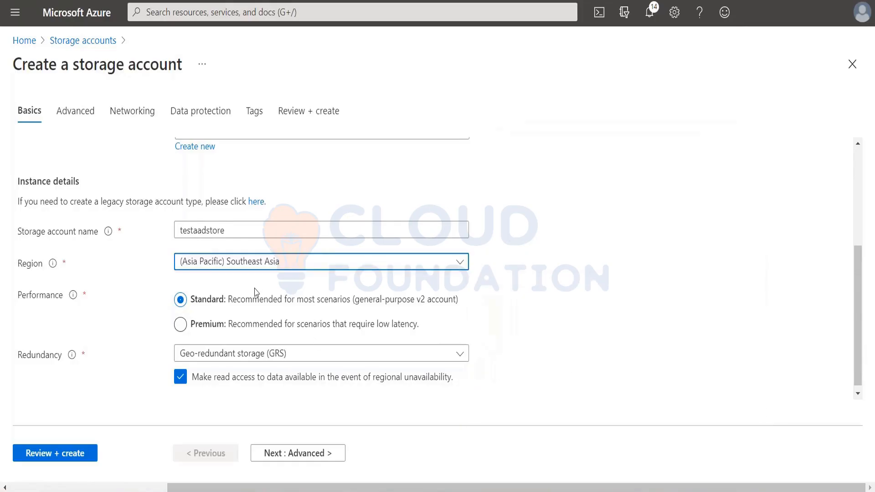
Choose Locally-redundant storage (LRS) as the redundancy, and review and create the storage account.
{"action": "left_click", "coordinate": [300, 349]}
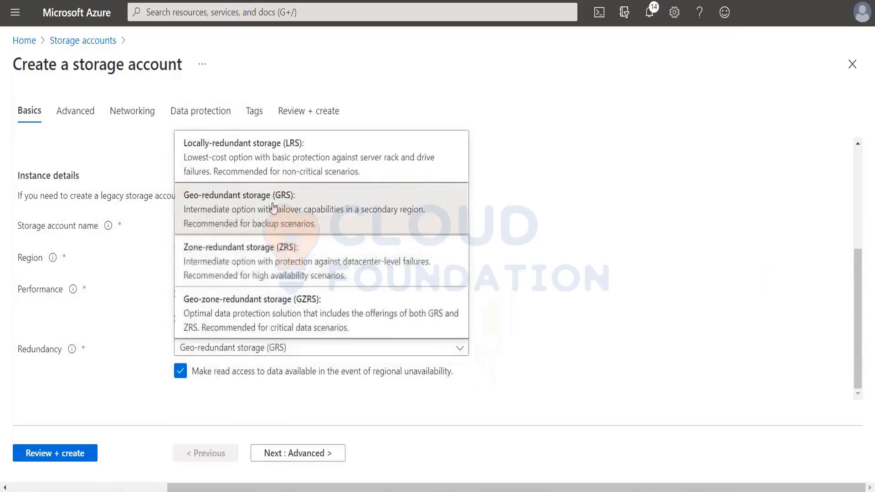
{"action": "left_click", "coordinate": [254, 163]}
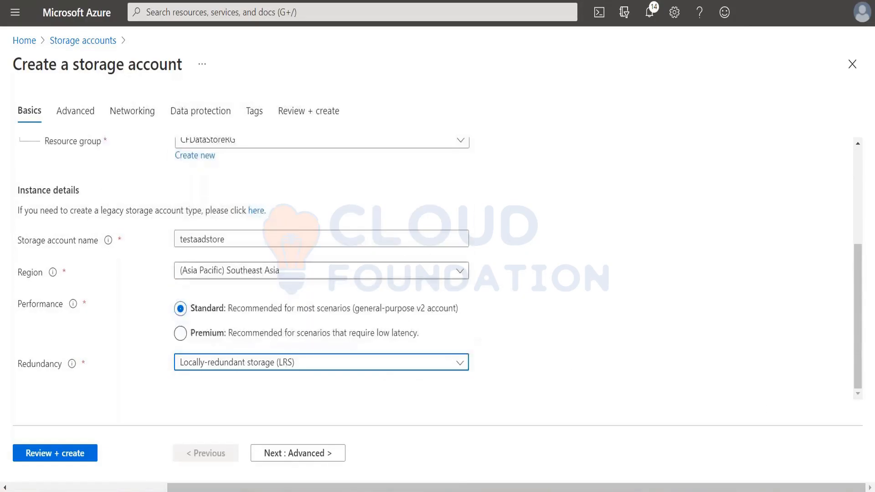
{"action": "left_click", "coordinate": [55, 454]}
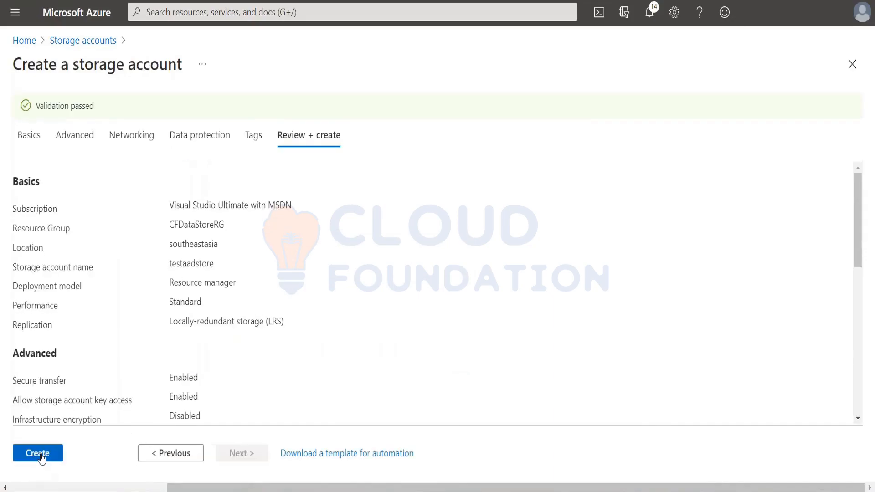
{"action": "left_click", "coordinate": [38, 454]}
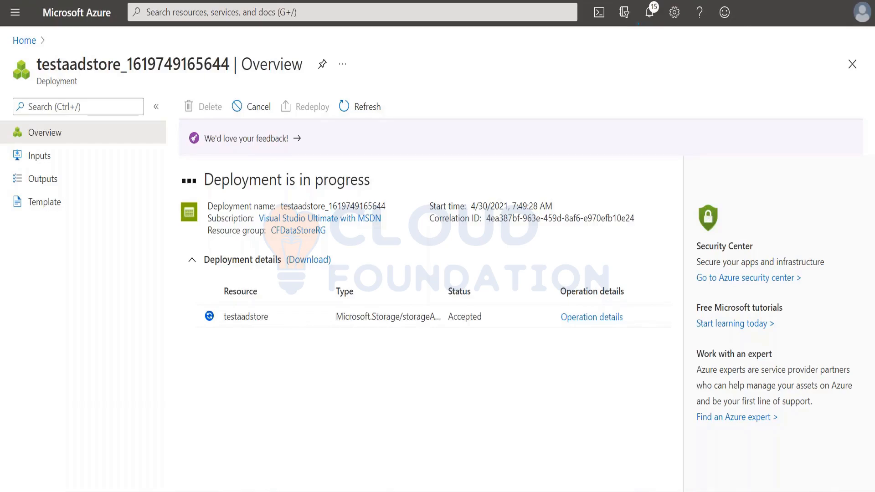
Open the deployed testaadstore account and check its role assignments in Access Control (IAM).
{"action": "left_click", "coordinate": [363, 113]}
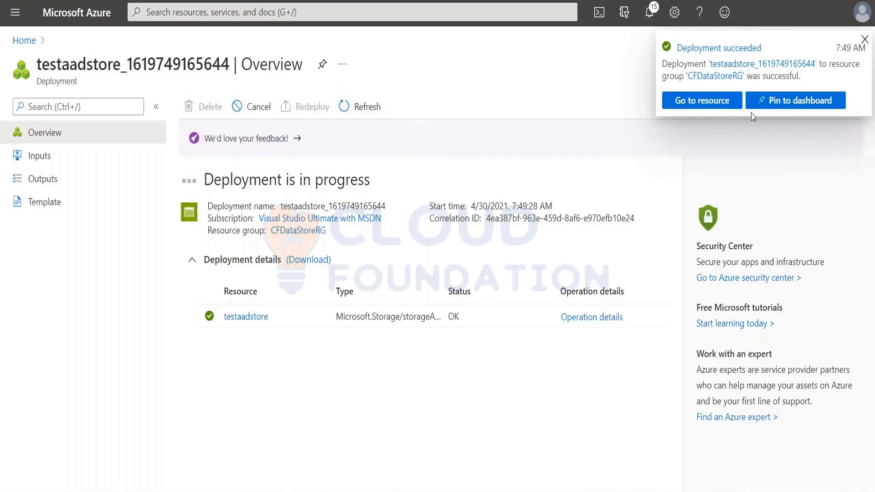
{"action": "left_click", "coordinate": [691, 103]}
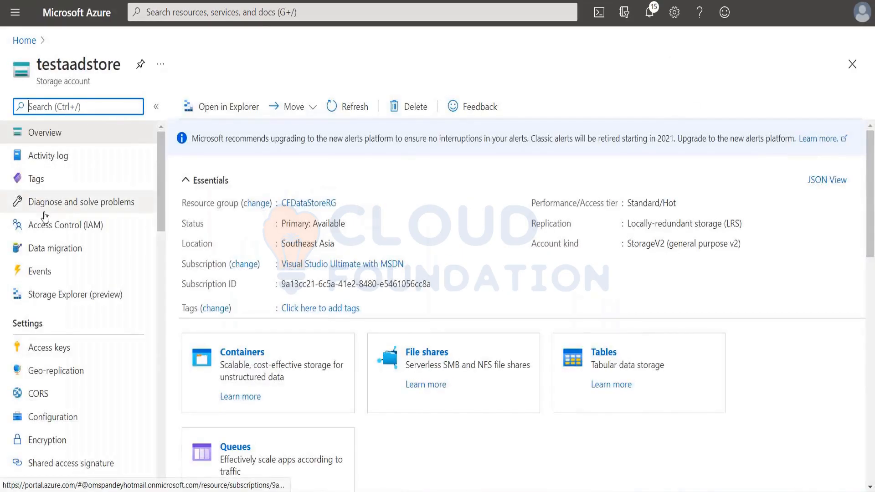
{"action": "left_click", "coordinate": [58, 230]}
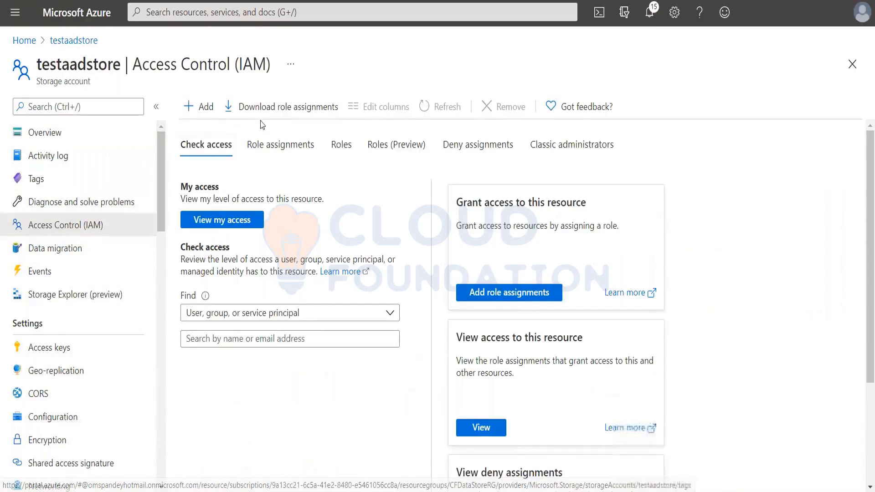
{"action": "left_click", "coordinate": [275, 152]}
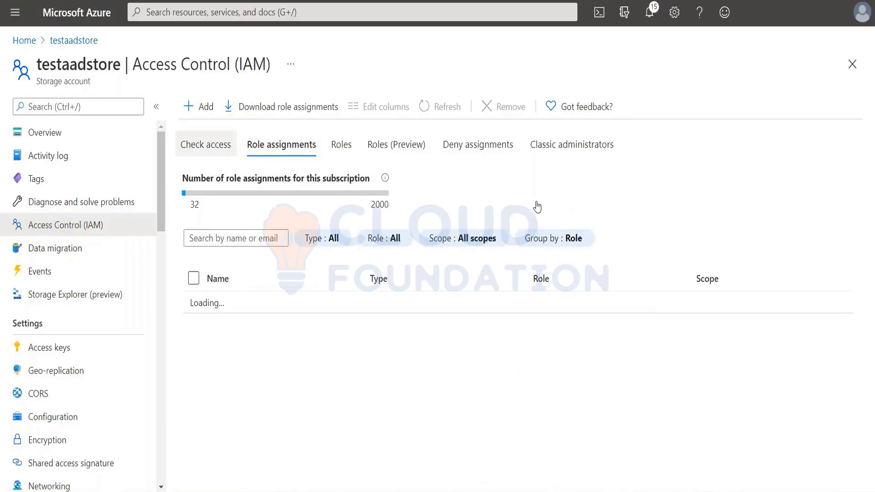
{"action": "left_click", "coordinate": [205, 145]}
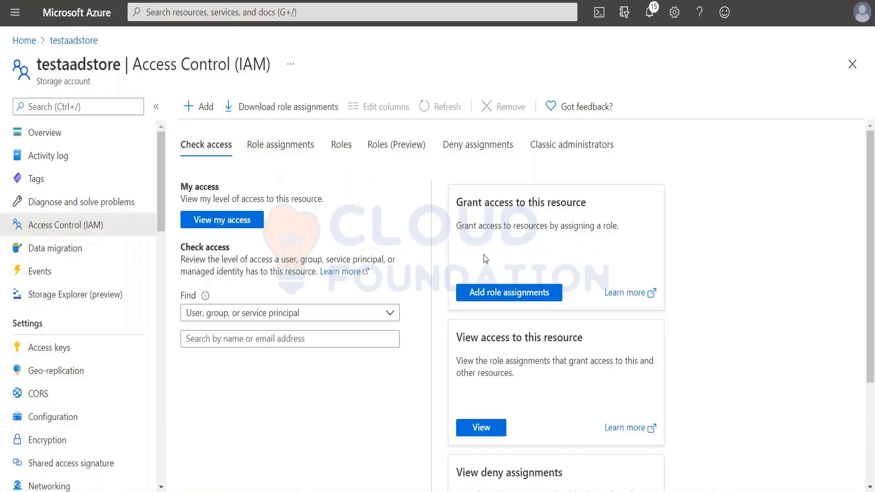
Assign the Storage Blob Data Contributor role on testaadstore to the second user in the member list and save it.
{"action": "left_click", "coordinate": [506, 297]}
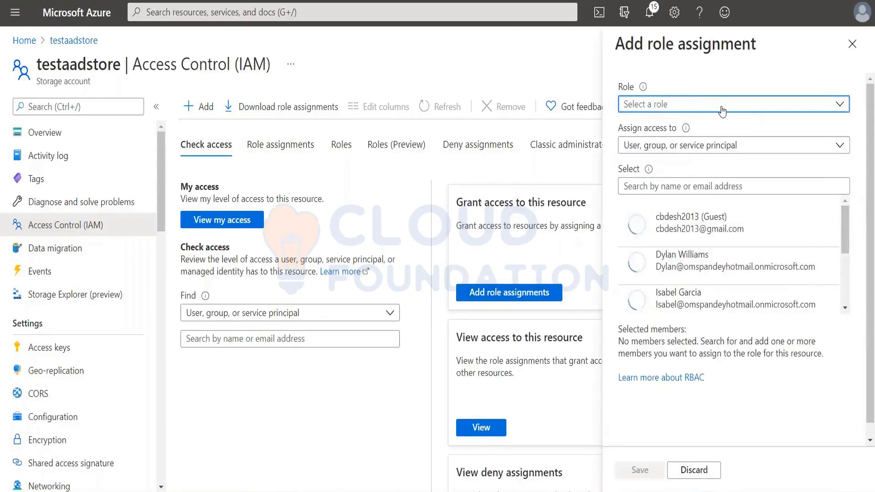
{"action": "left_click", "coordinate": [722, 109]}
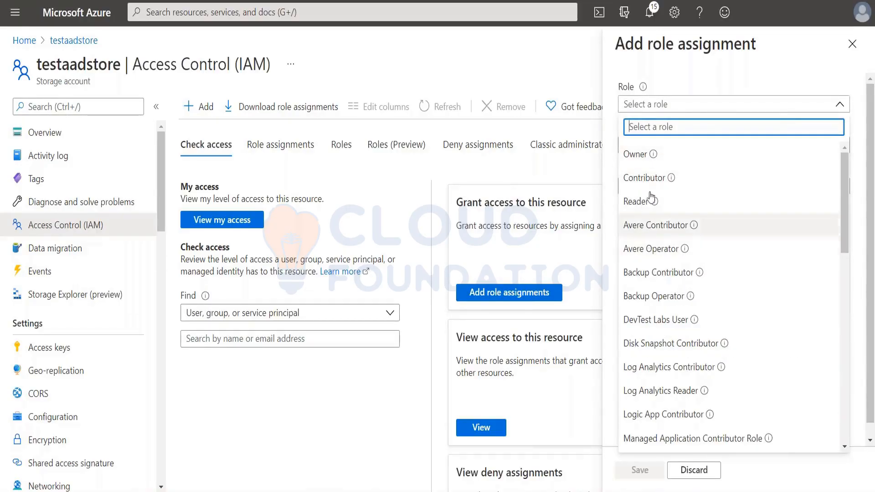
{"action": "type", "text": "stora"}
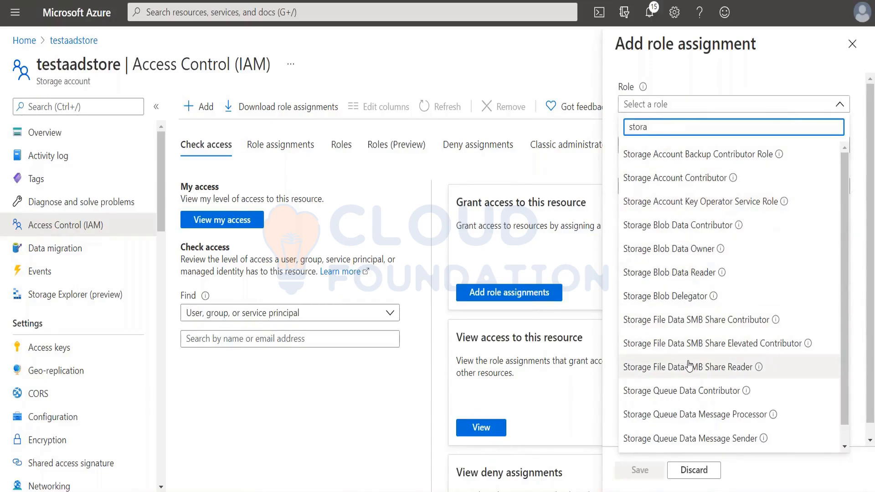
{"action": "scroll", "coordinate": [690, 366], "scroll_direction": "down", "scroll_amount": 1}
{"action": "scroll", "coordinate": [689, 365], "scroll_direction": "down", "scroll_amount": 1}
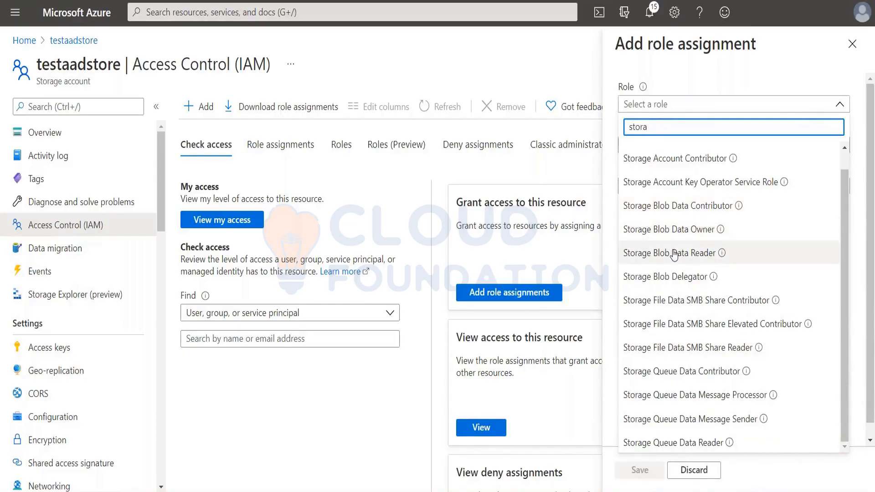
{"action": "left_click", "coordinate": [680, 207]}
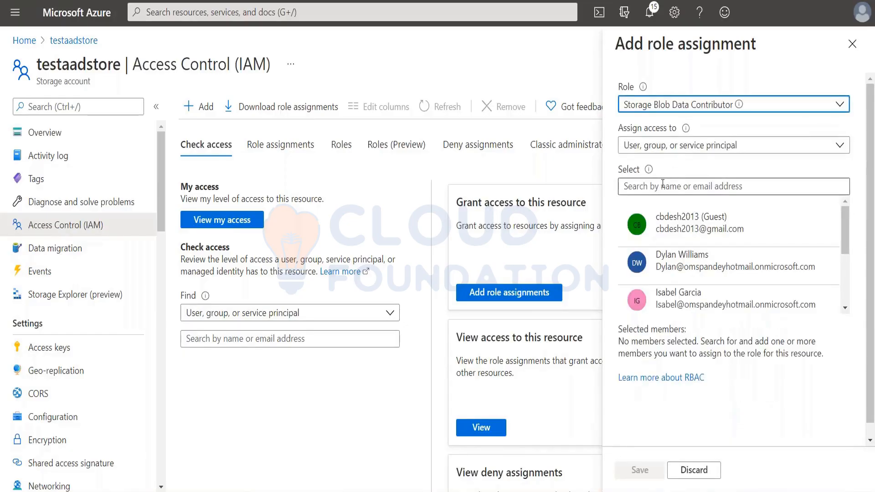
{"action": "left_click", "coordinate": [691, 266]}
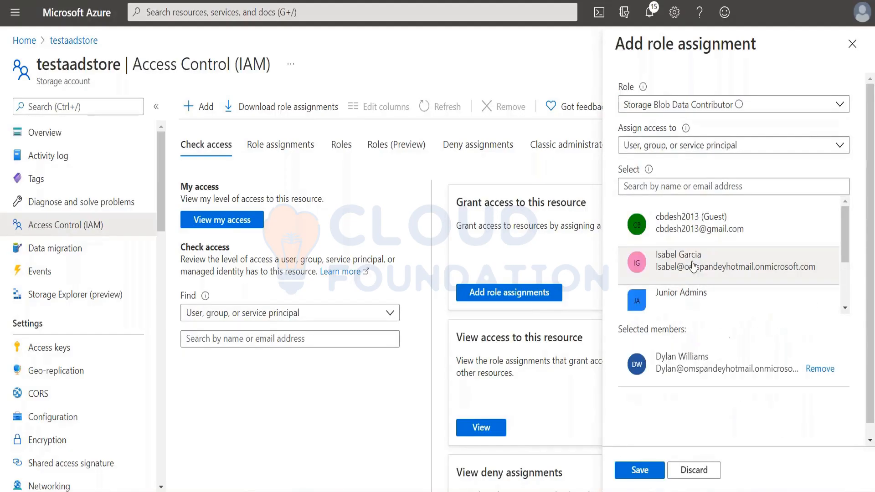
{"action": "left_click", "coordinate": [650, 474]}
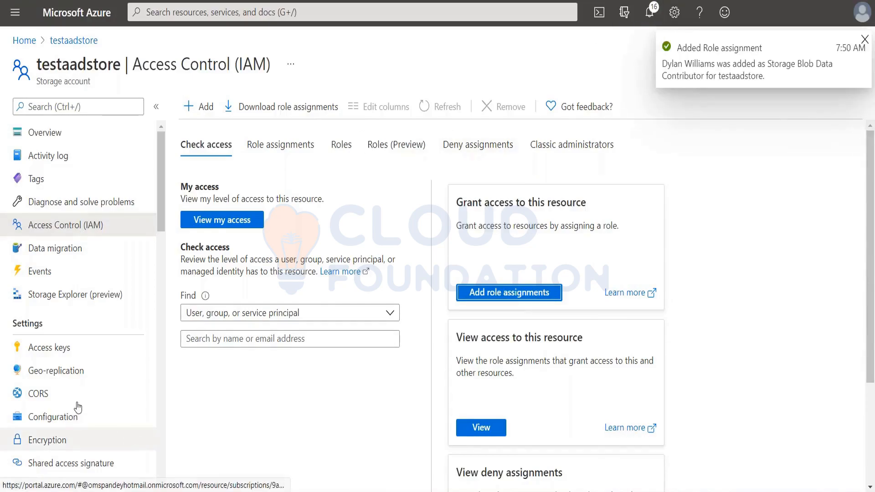
Create a private blob container named subcont in testaadstore.
{"action": "scroll", "coordinate": [45, 401], "scroll_direction": "down", "scroll_amount": 8}
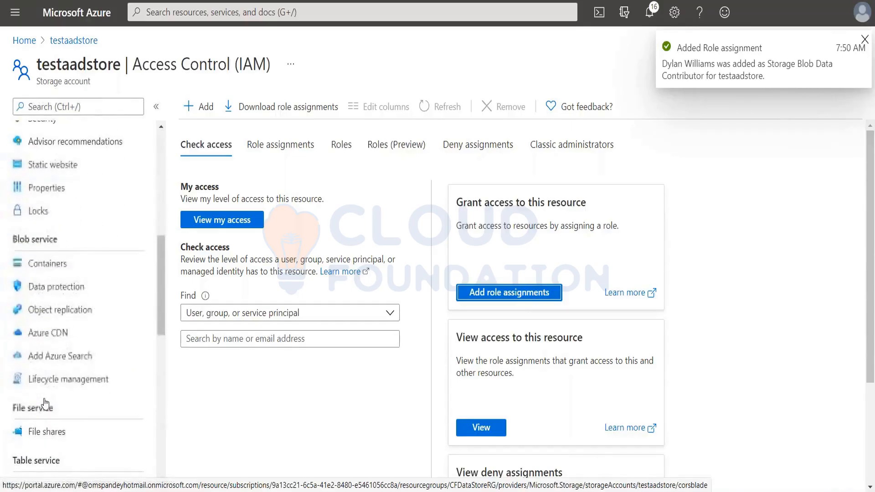
{"action": "left_click", "coordinate": [50, 268]}
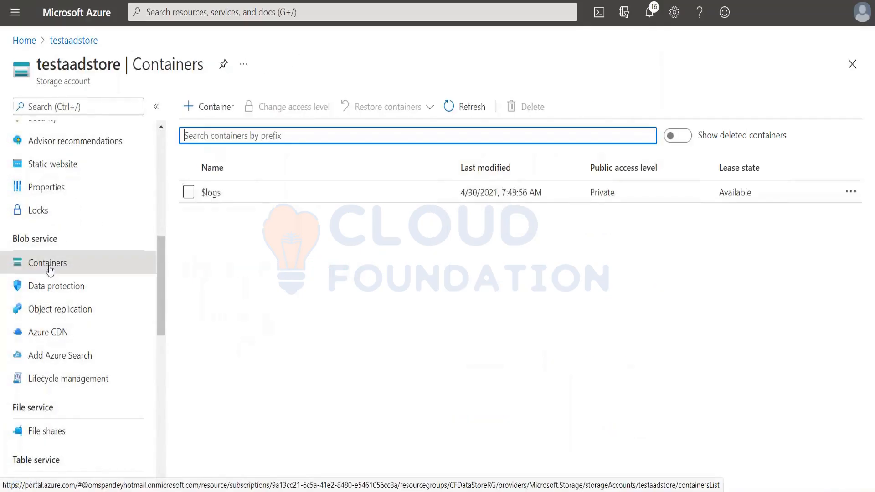
{"action": "left_click", "coordinate": [218, 109]}
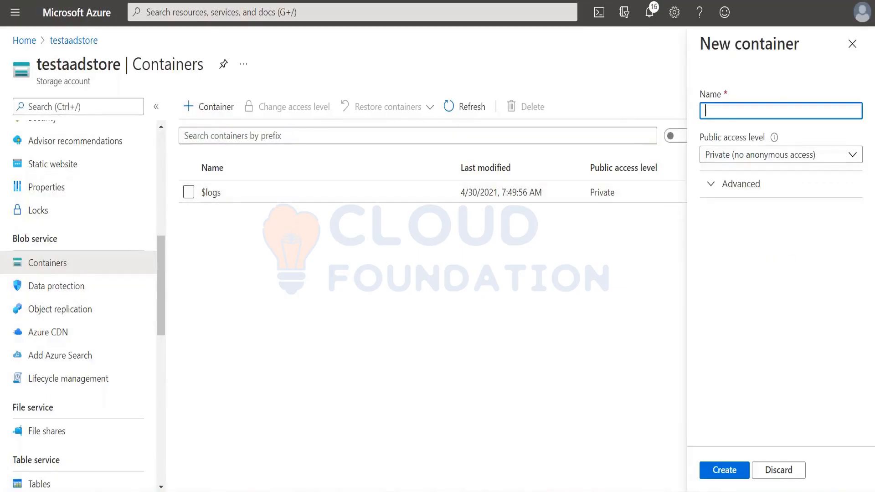
{"action": "type", "text": "subcont"}
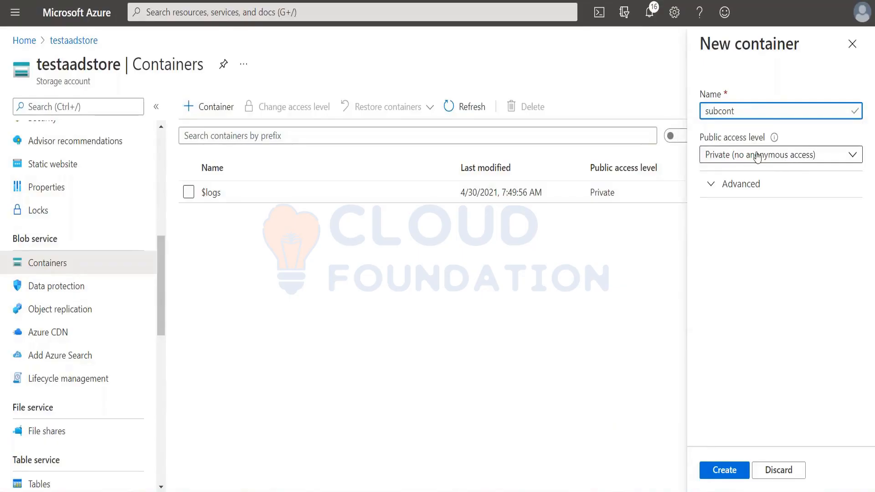
{"action": "left_click", "coordinate": [725, 470]}
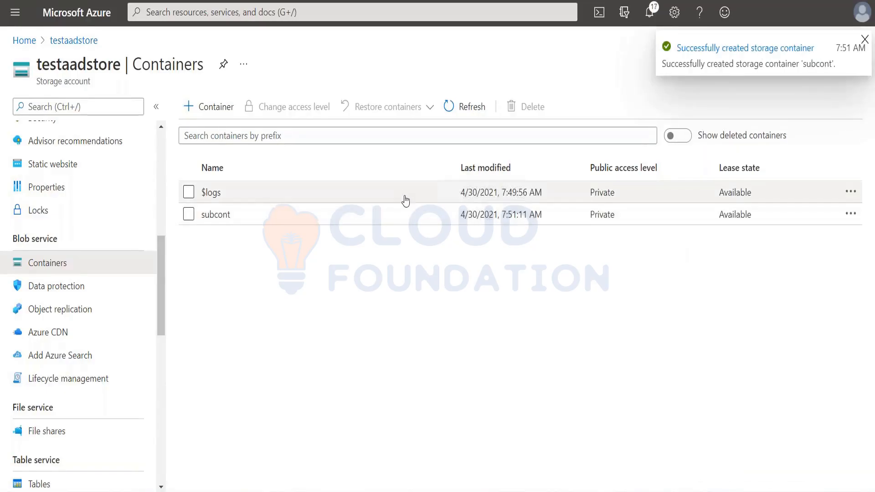
Open the subcont container, start a blob upload and choose 23102020.txt from the Delivery folder as the file.
{"action": "left_click", "coordinate": [217, 216]}
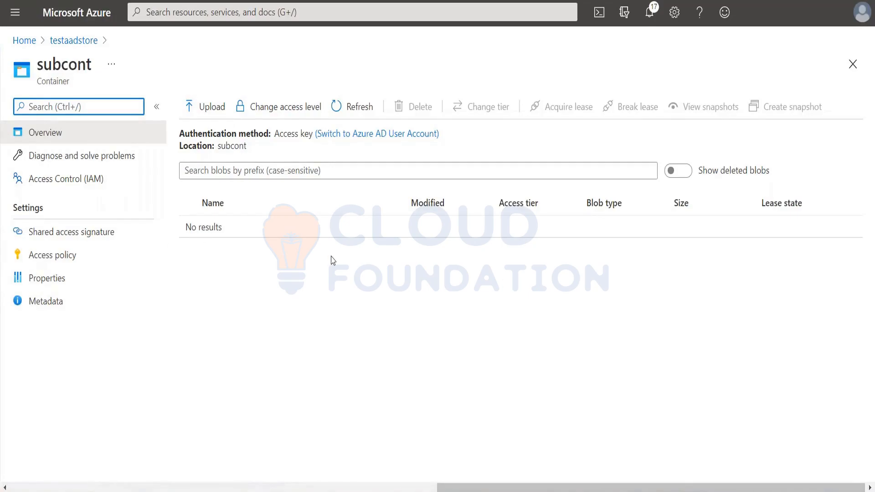
{"action": "left_click", "coordinate": [212, 107]}
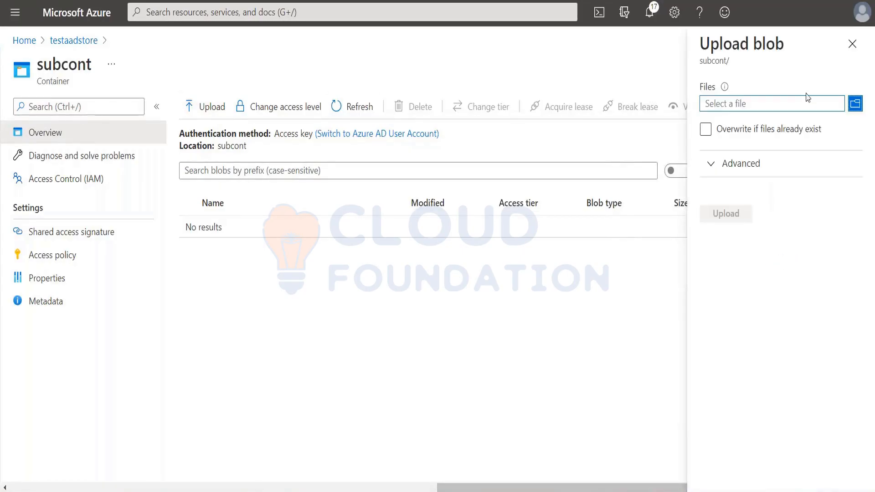
{"action": "left_click", "coordinate": [855, 103]}
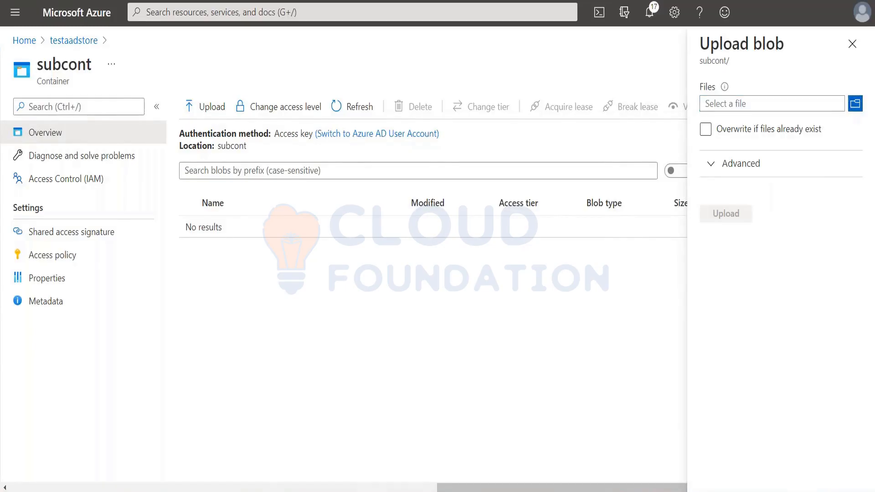
{"action": "scroll", "coordinate": [127, 172], "scroll_direction": "down", "scroll_amount": 7}
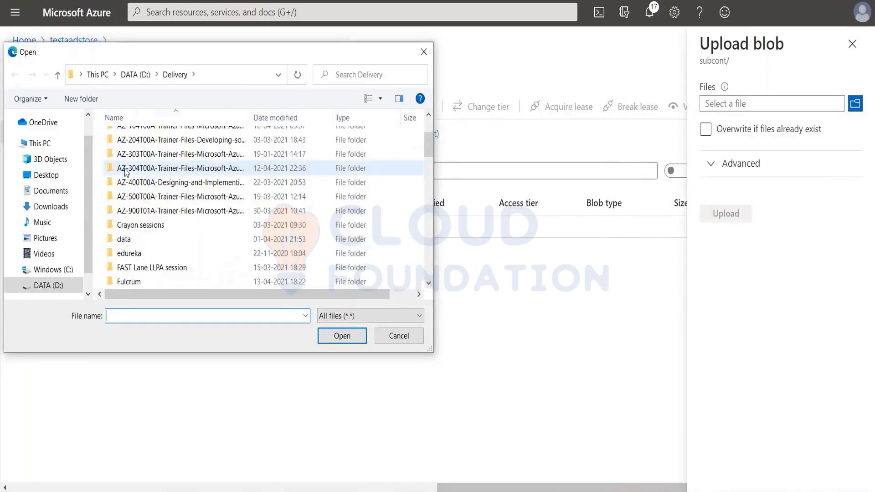
{"action": "scroll", "coordinate": [127, 171], "scroll_direction": "down", "scroll_amount": 8}
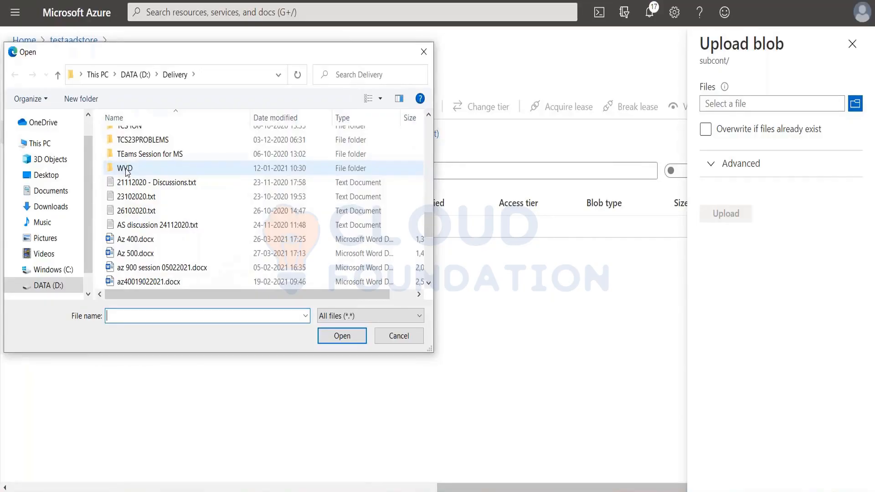
{"action": "left_click", "coordinate": [146, 197]}
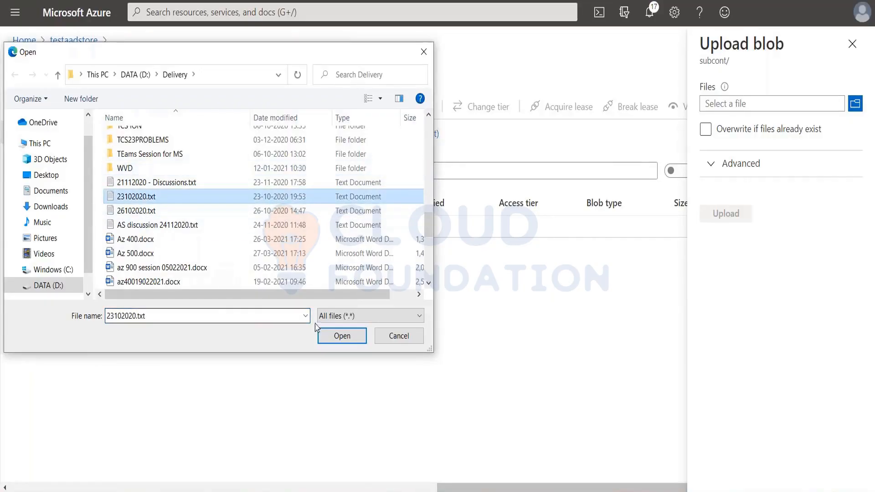
{"action": "left_click", "coordinate": [342, 336]}
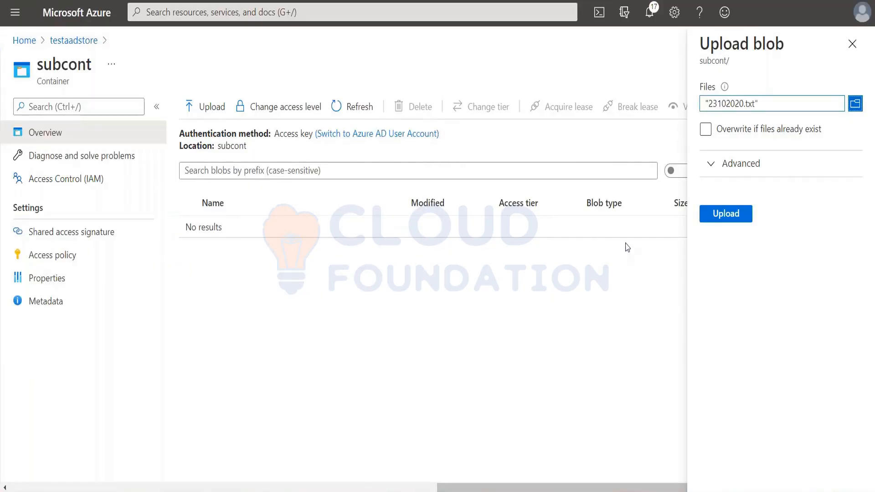
Try to upload 23102020.txt to a folder named contents, using Azure AD user account as the authentication type.
{"action": "left_click", "coordinate": [715, 164]}
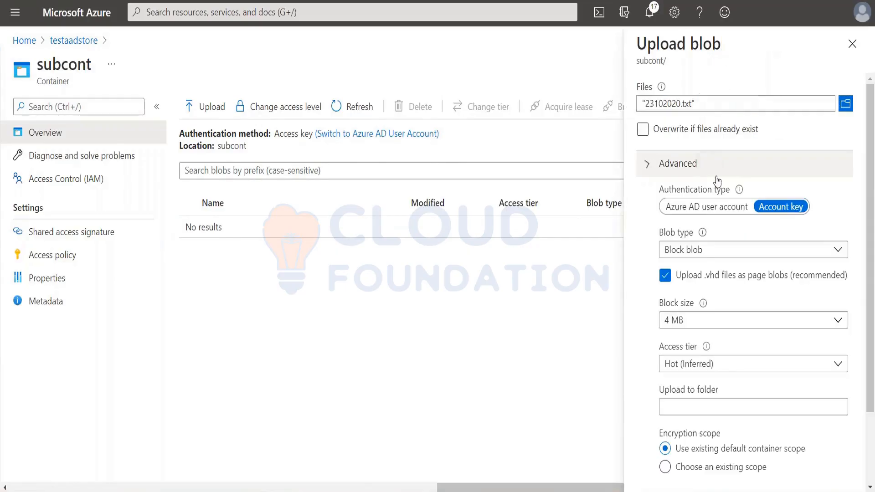
{"action": "left_click", "coordinate": [715, 207]}
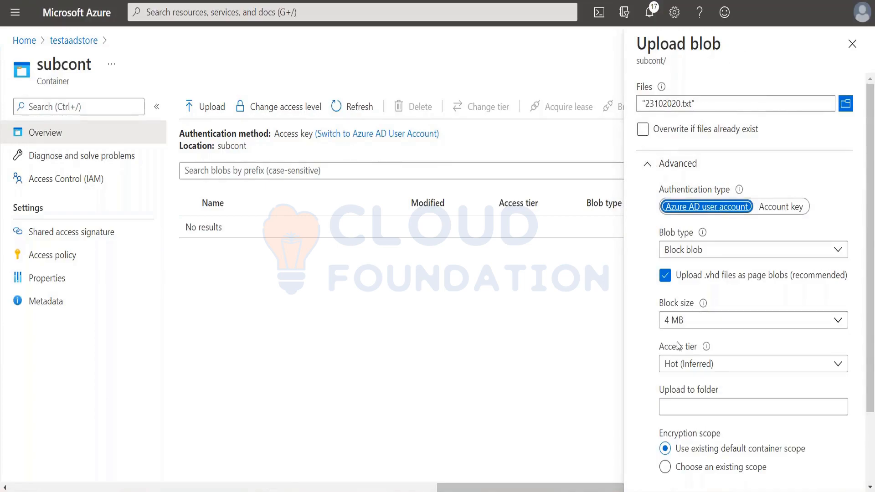
{"action": "left_click", "coordinate": [676, 409]}
{"action": "type", "text": "contents"}
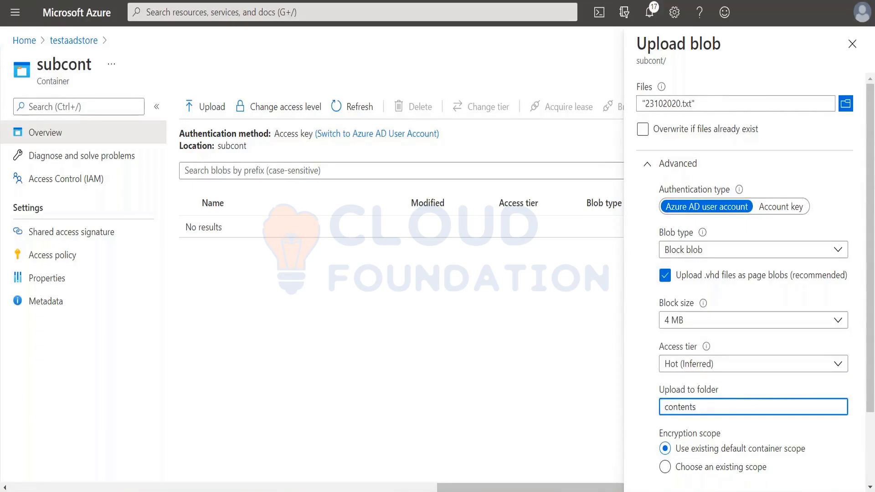
{"action": "scroll", "coordinate": [720, 364], "scroll_direction": "down", "scroll_amount": 2}
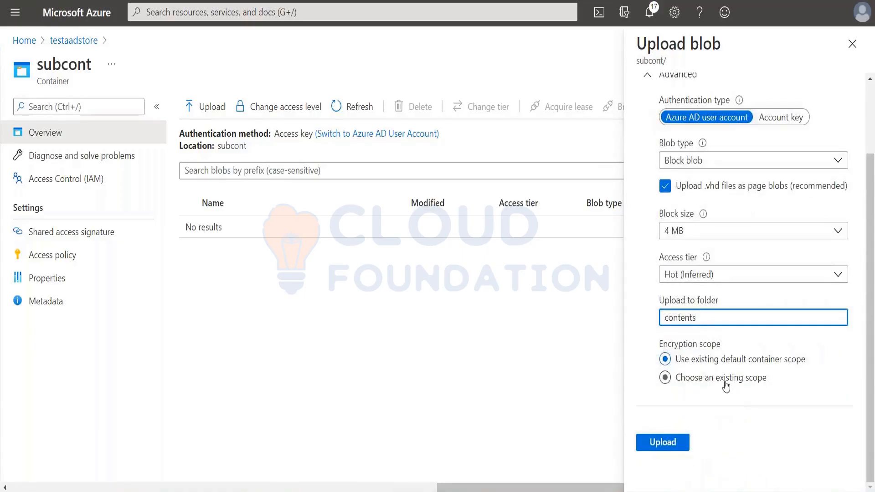
{"action": "scroll", "coordinate": [726, 387], "scroll_direction": "up", "scroll_amount": 2}
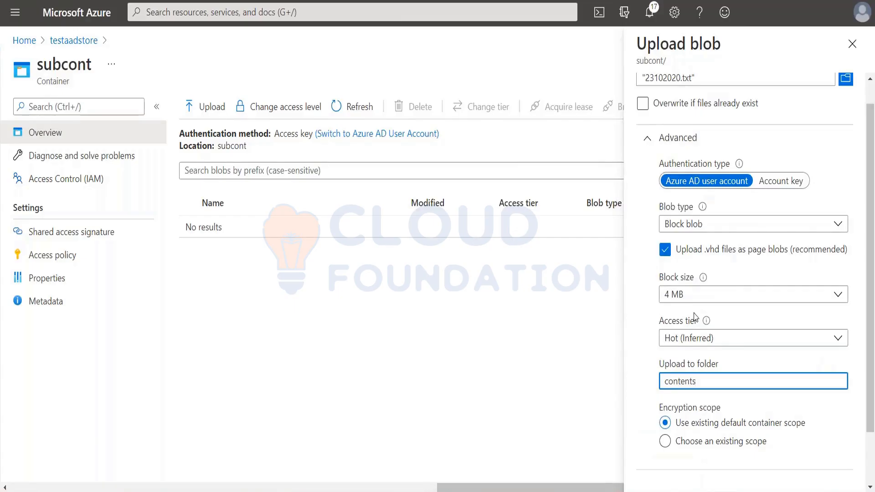
{"action": "scroll", "coordinate": [695, 317], "scroll_direction": "up", "scroll_amount": 1}
{"action": "scroll", "coordinate": [699, 394], "scroll_direction": "down", "scroll_amount": 3}
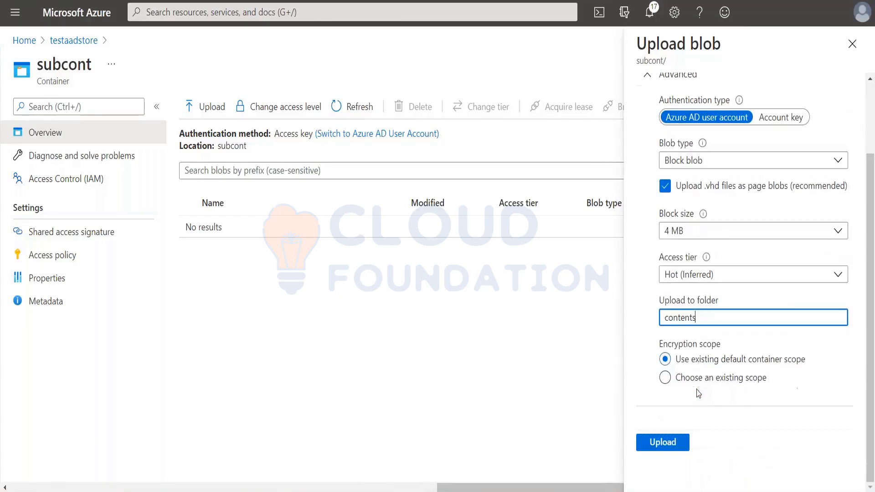
{"action": "left_click", "coordinate": [675, 447]}
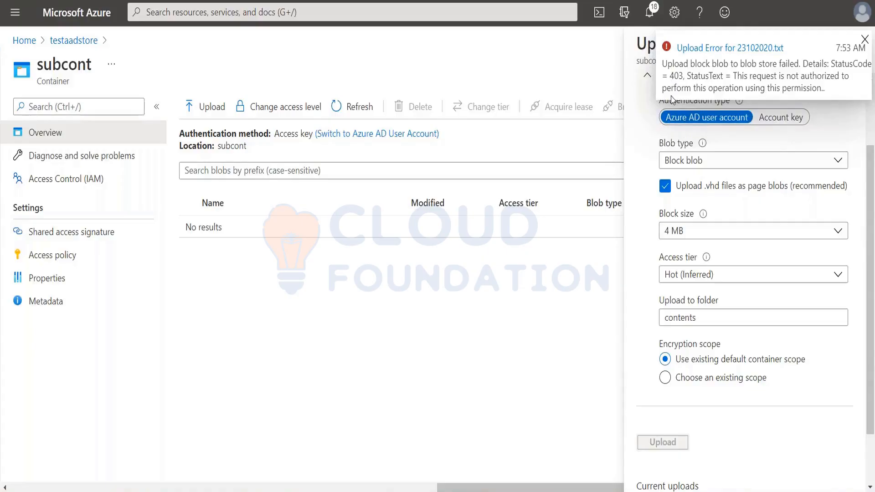
{"action": "left_click", "coordinate": [865, 39]}
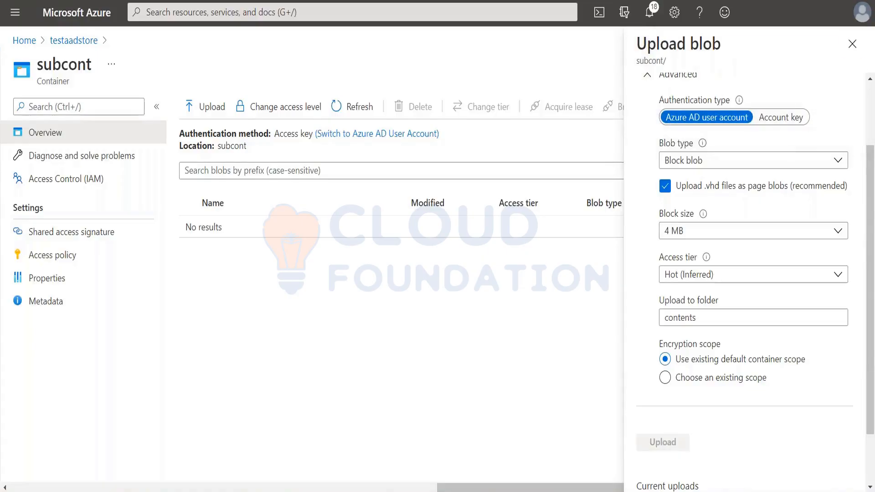
Reselect 23102020.txt, retry the upload to the contents folder with the same options, and close the upload form.
{"action": "scroll", "coordinate": [687, 205], "scroll_direction": "up", "scroll_amount": 2}
{"action": "scroll", "coordinate": [687, 205], "scroll_direction": "down", "scroll_amount": 3}
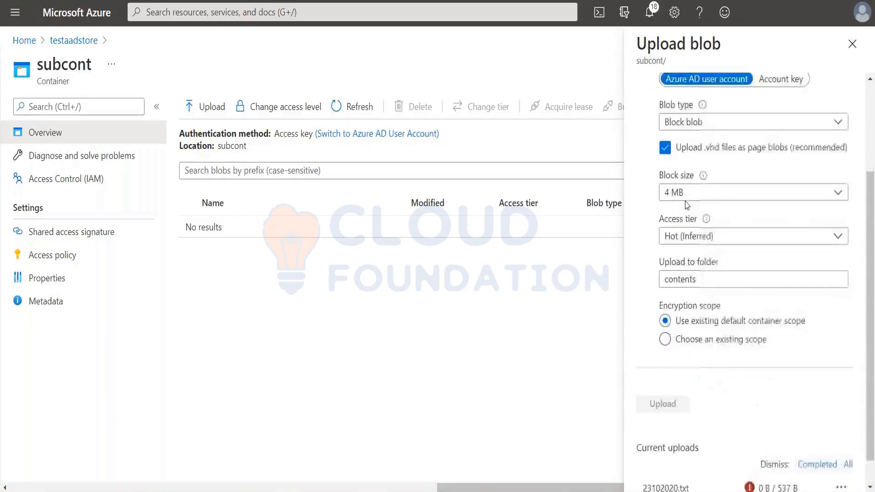
{"action": "scroll", "coordinate": [687, 205], "scroll_direction": "down", "scroll_amount": 1}
{"action": "scroll", "coordinate": [687, 205], "scroll_direction": "up", "scroll_amount": 4}
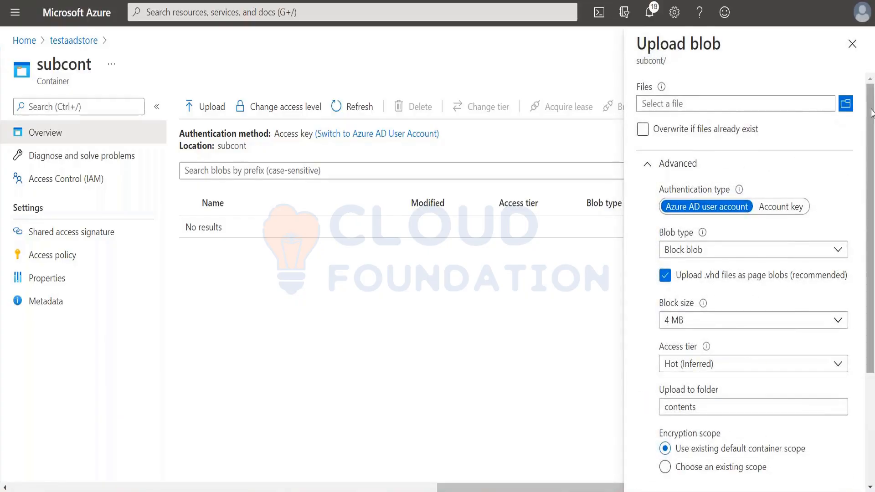
{"action": "left_click", "coordinate": [846, 104]}
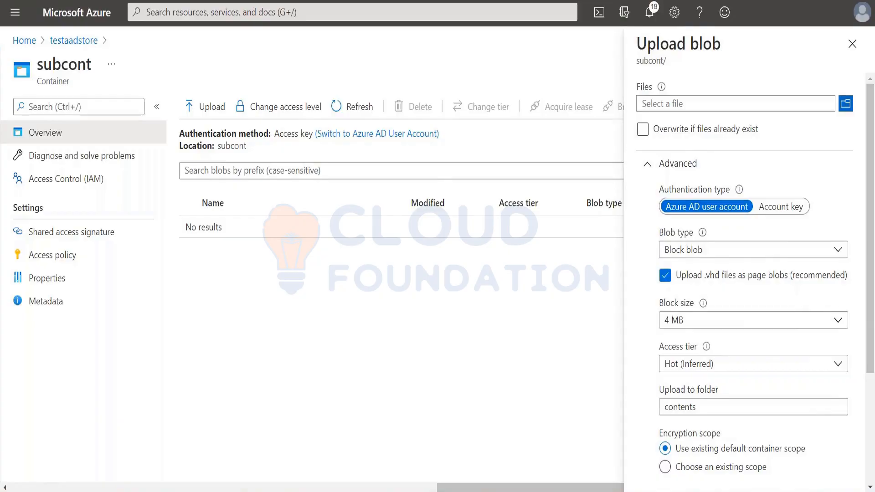
{"action": "scroll", "coordinate": [223, 242], "scroll_direction": "down", "scroll_amount": 8}
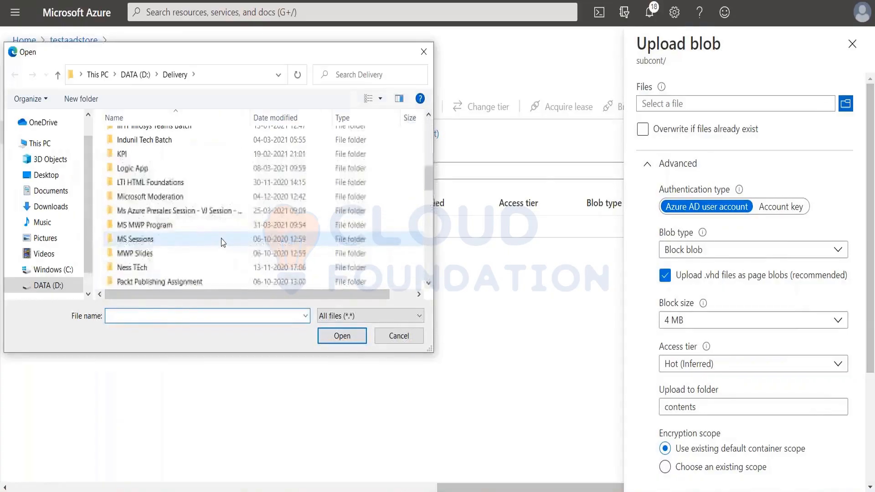
{"action": "scroll", "coordinate": [223, 242], "scroll_direction": "down", "scroll_amount": 5}
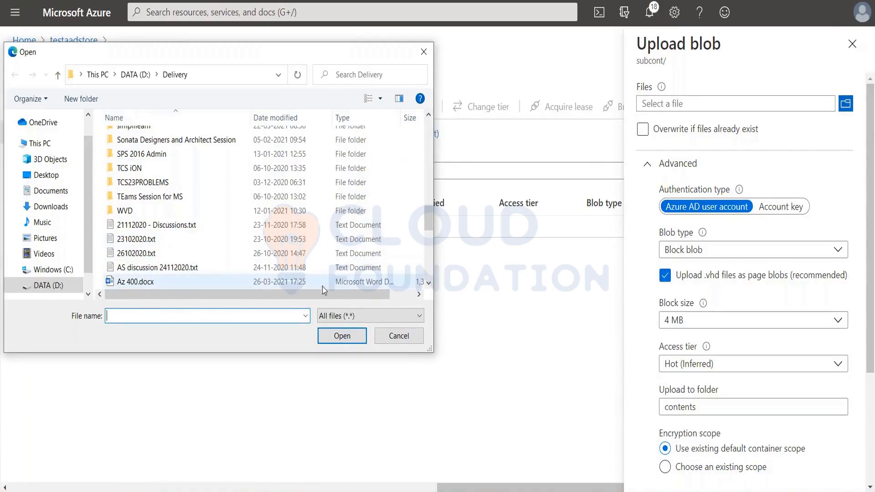
{"action": "left_click", "coordinate": [135, 241]}
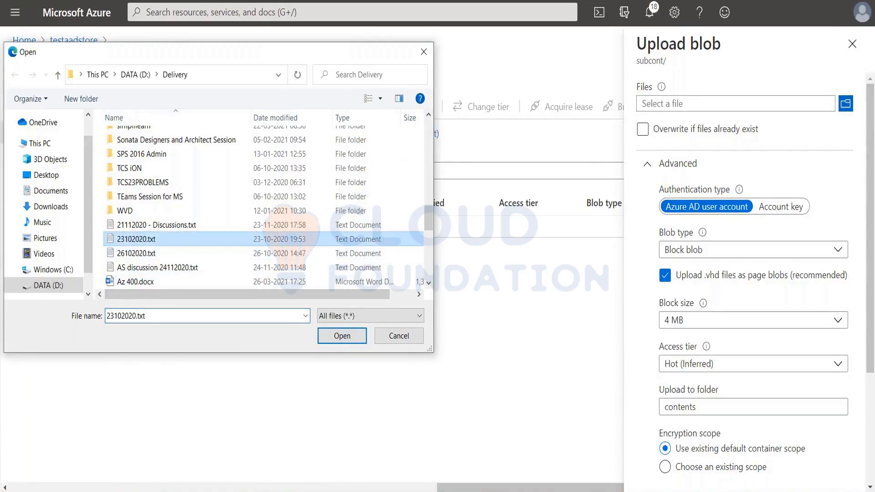
{"action": "left_click", "coordinate": [342, 336]}
{"action": "scroll", "coordinate": [664, 332], "scroll_direction": "down", "scroll_amount": 3}
{"action": "left_click", "coordinate": [663, 373]}
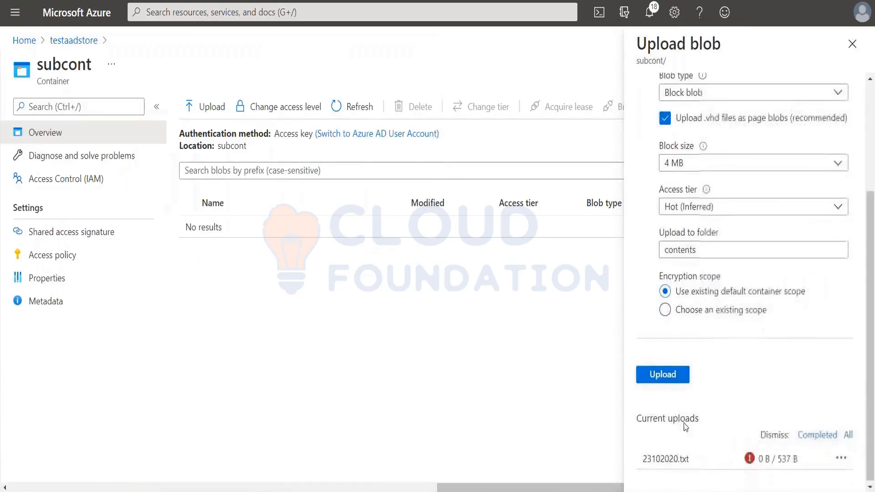
{"action": "left_click", "coordinate": [669, 380]}
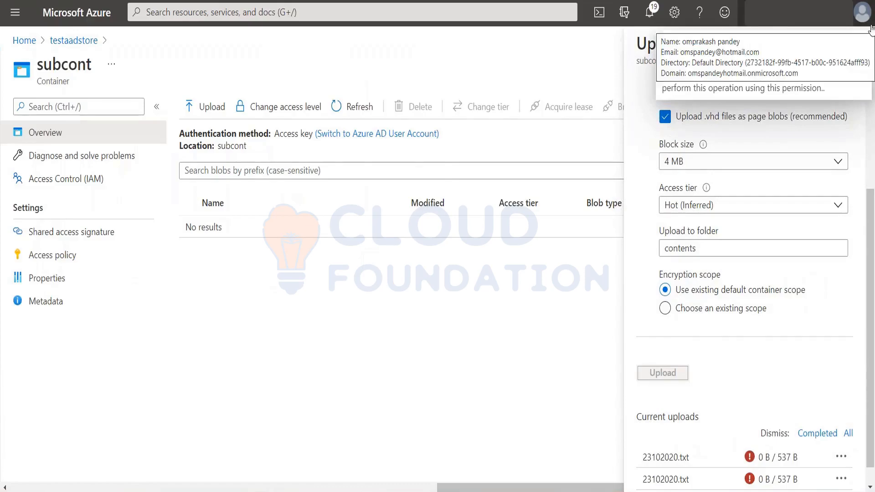
{"action": "left_click", "coordinate": [863, 40]}
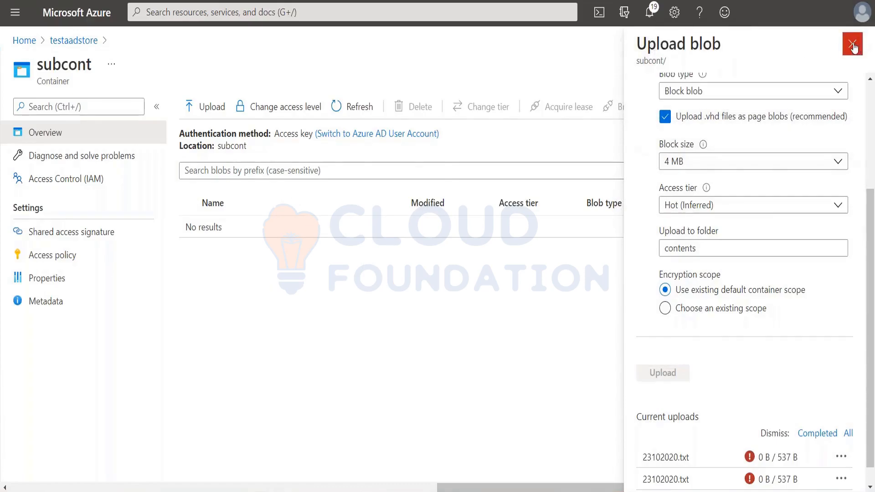
{"action": "left_click", "coordinate": [860, 46]}
In testaadstore's Access Control (IAM), assign the Storage Blob Data Owner role to a member farther down the member list and save it.
{"action": "left_click", "coordinate": [72, 41]}
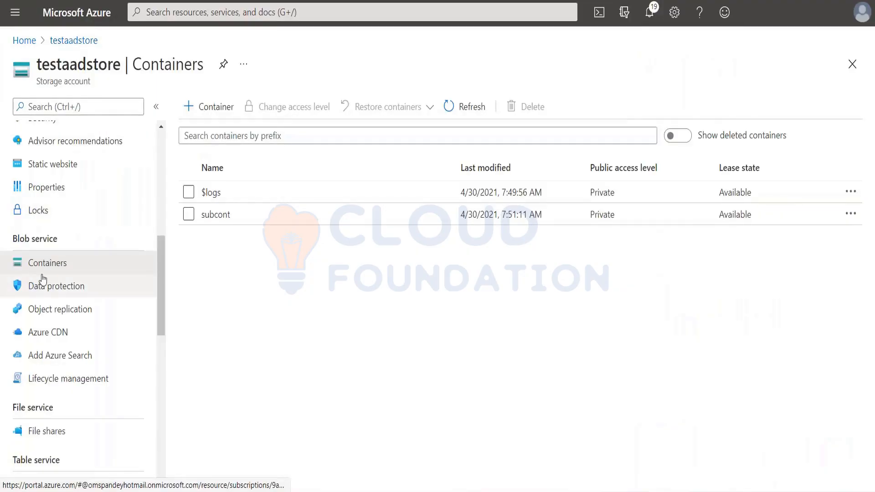
{"action": "scroll", "coordinate": [43, 279], "scroll_direction": "up", "scroll_amount": 5}
{"action": "scroll", "coordinate": [42, 279], "scroll_direction": "up", "scroll_amount": 3}
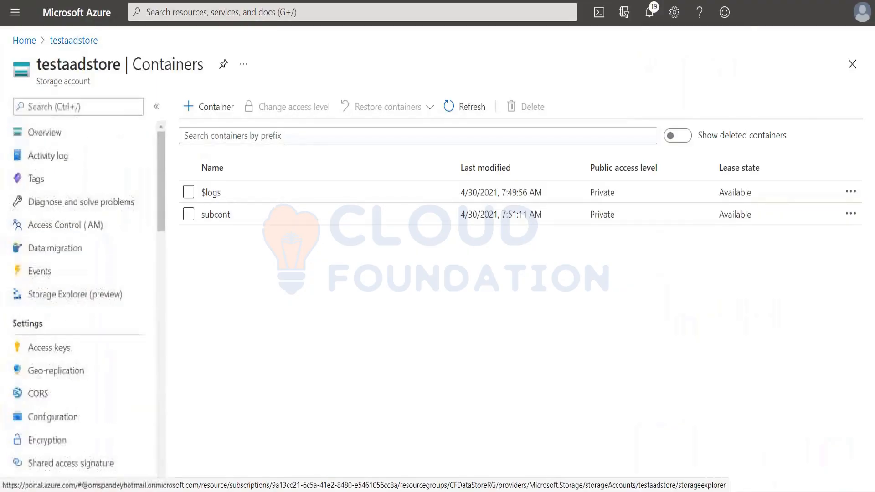
{"action": "left_click", "coordinate": [44, 227]}
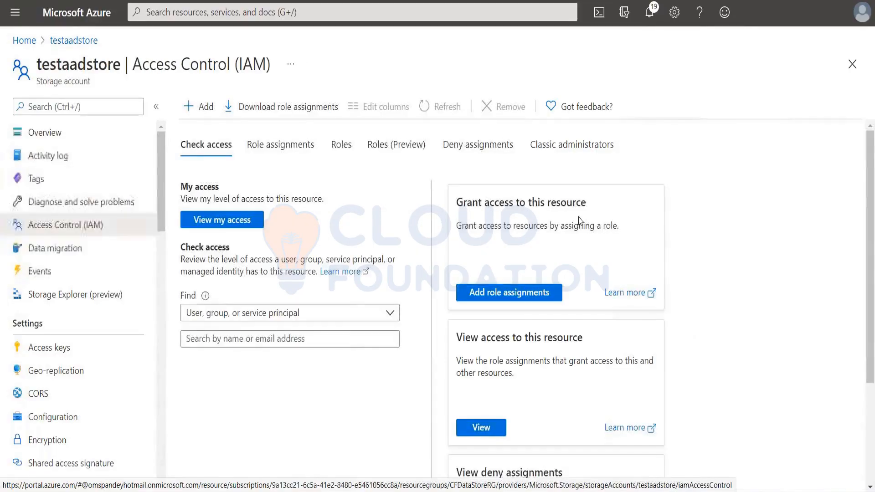
{"action": "left_click", "coordinate": [497, 292]}
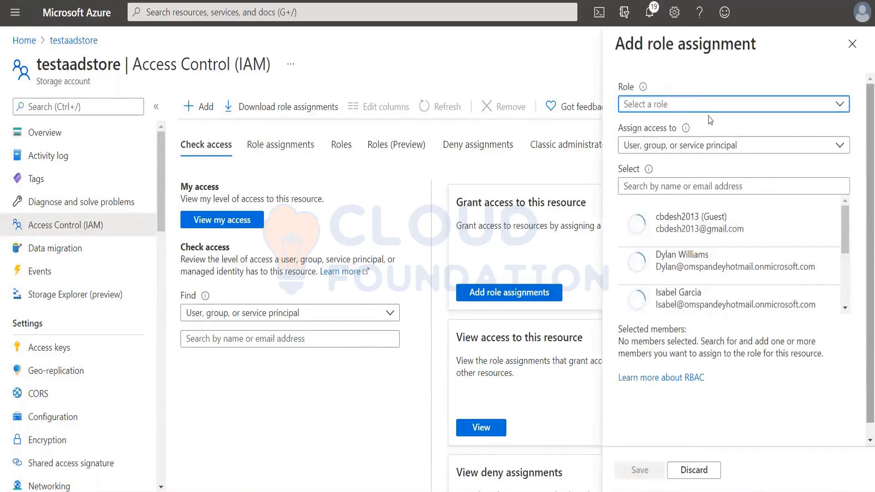
{"action": "left_click", "coordinate": [699, 106]}
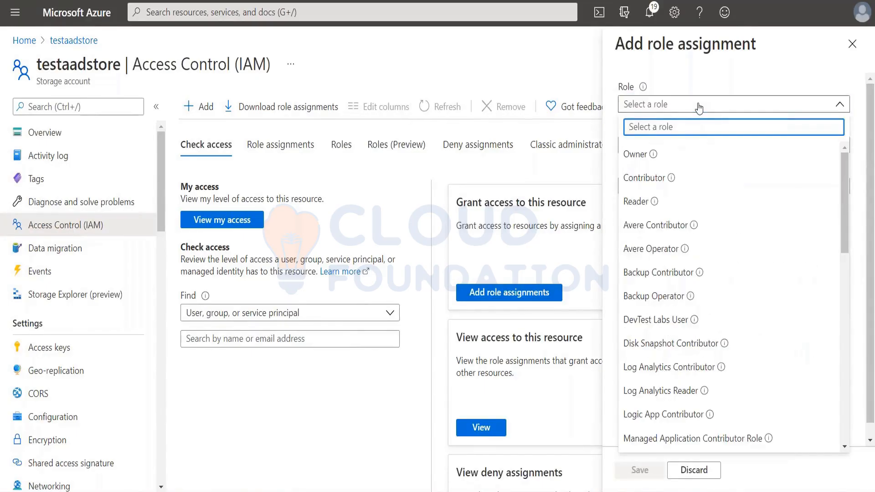
{"action": "type", "text": "stora"}
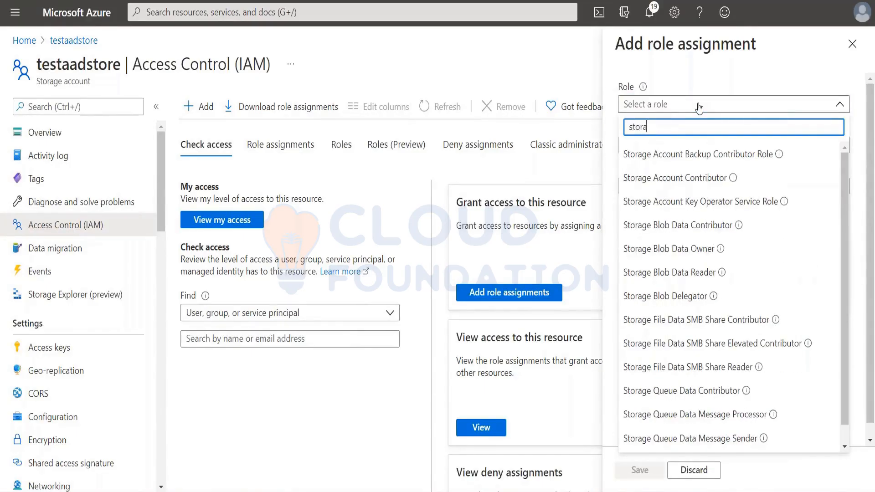
{"action": "left_click", "coordinate": [688, 253]}
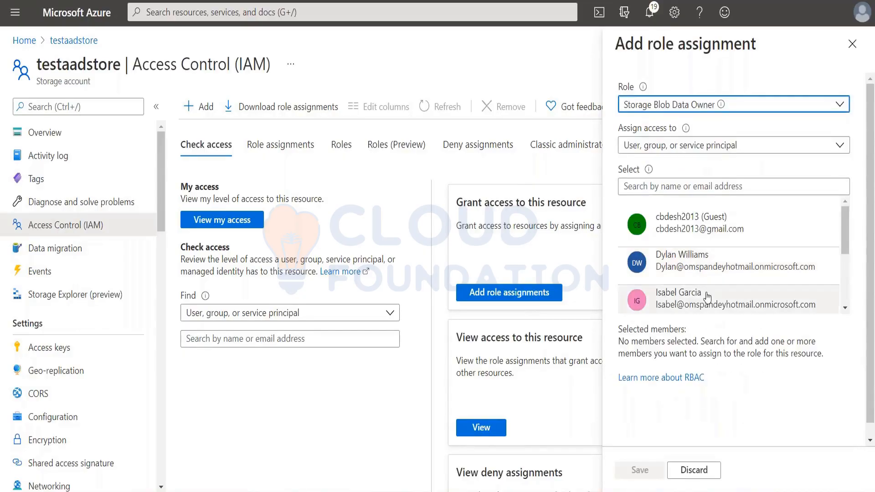
{"action": "scroll", "coordinate": [709, 297], "scroll_direction": "down", "scroll_amount": 4}
{"action": "left_click", "coordinate": [709, 256]}
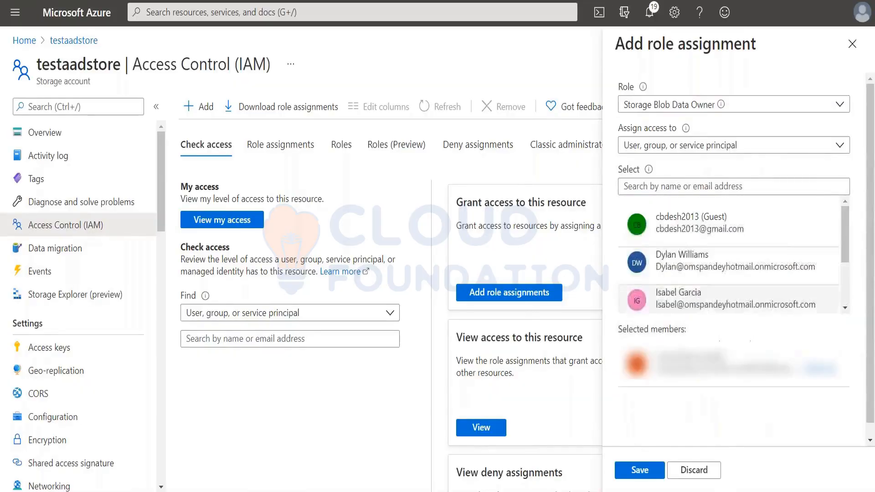
{"action": "left_click", "coordinate": [640, 470]}
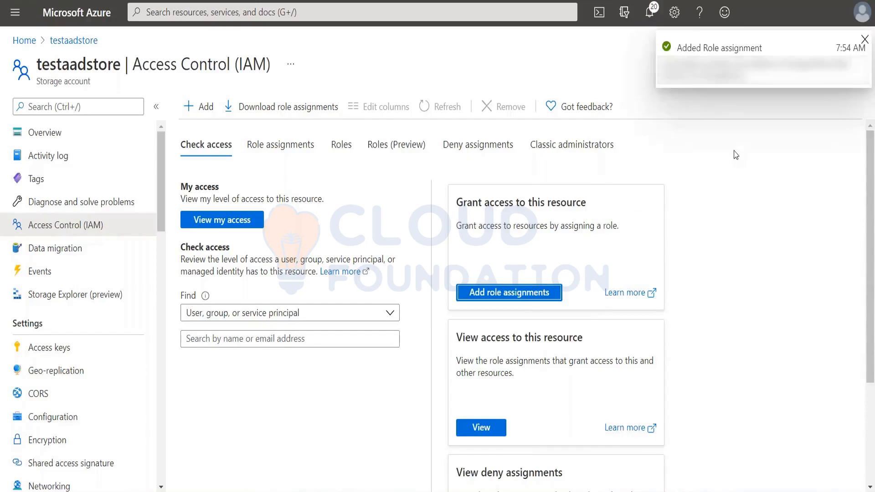
{"action": "left_click", "coordinate": [864, 40]}
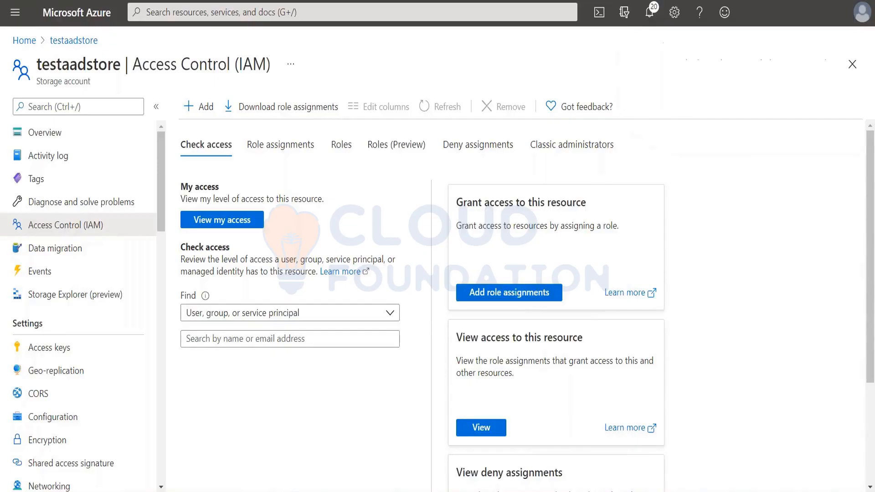
{"action": "scroll", "coordinate": [53, 372], "scroll_direction": "down", "scroll_amount": 3}
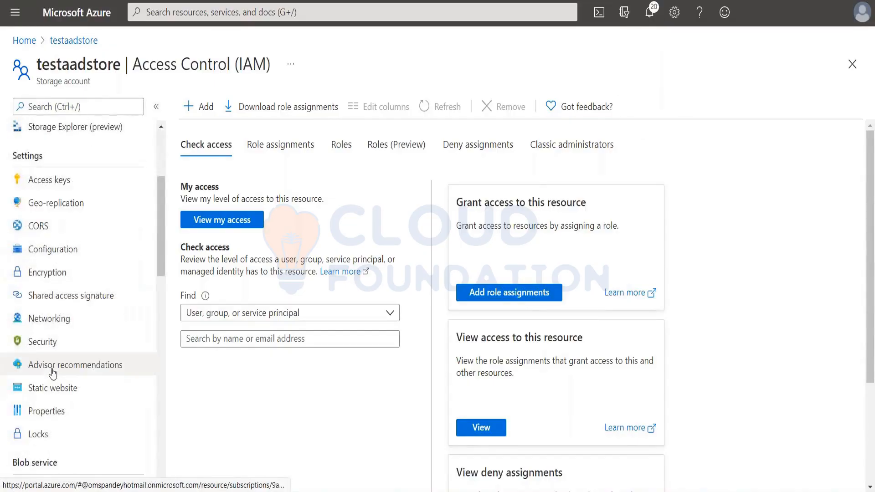
Open the subcont container, start a blob upload and choose 21112020 - Discussions.txt from the Delivery folder as the file.
{"action": "scroll", "coordinate": [50, 383], "scroll_direction": "down", "scroll_amount": 2}
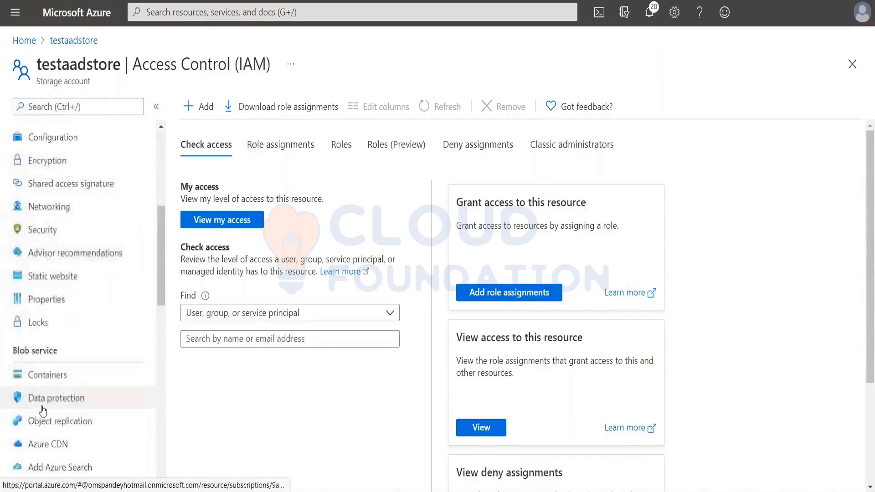
{"action": "left_click", "coordinate": [47, 374]}
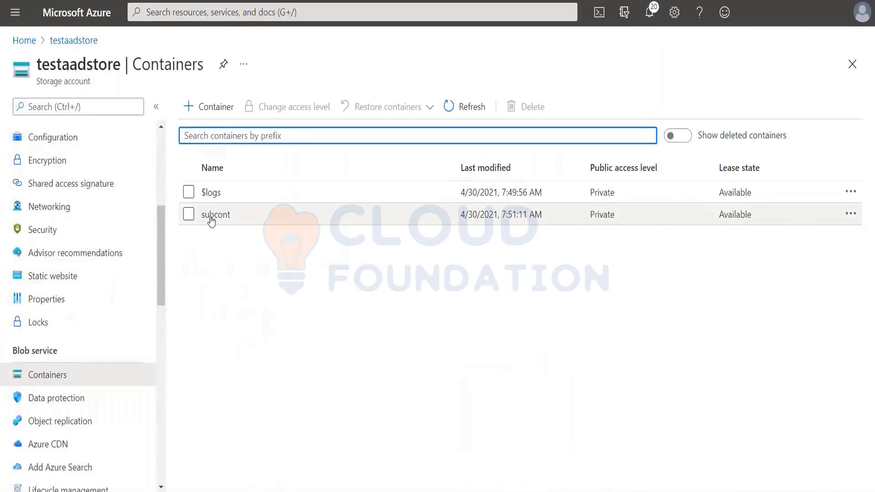
{"action": "left_click", "coordinate": [212, 216]}
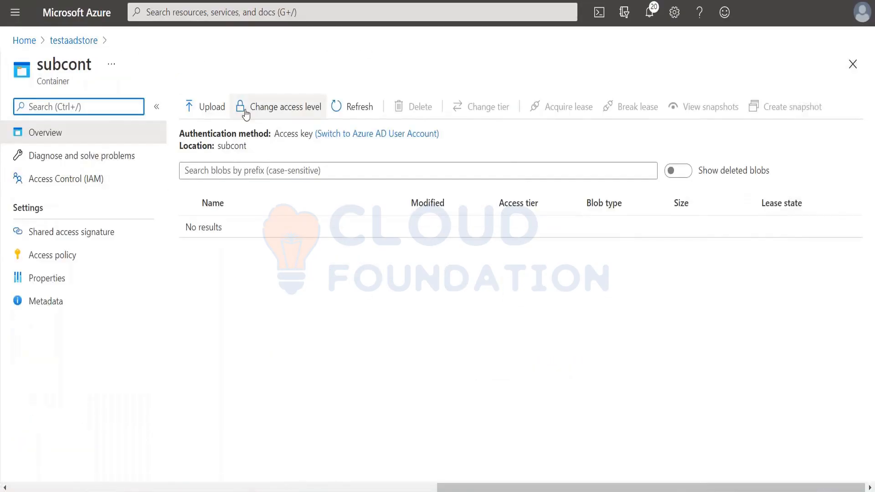
{"action": "left_click", "coordinate": [190, 107]}
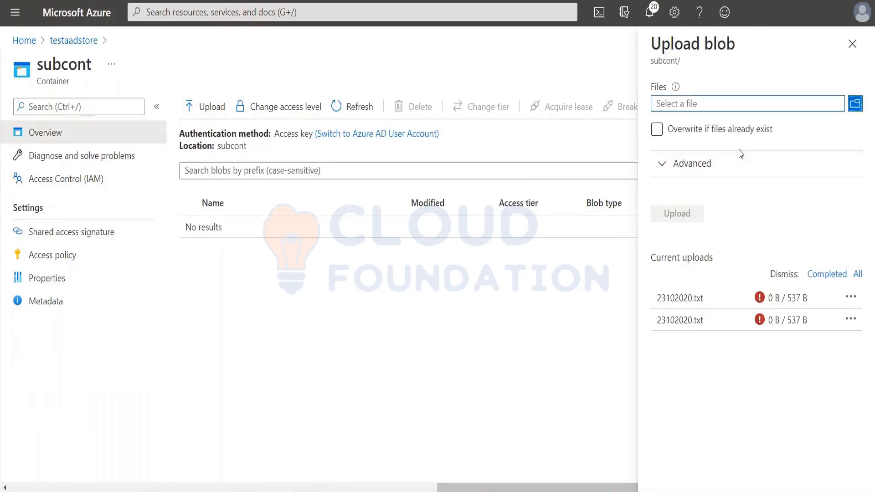
{"action": "left_click", "coordinate": [856, 104]}
{"action": "scroll", "coordinate": [133, 213], "scroll_direction": "down", "scroll_amount": 12}
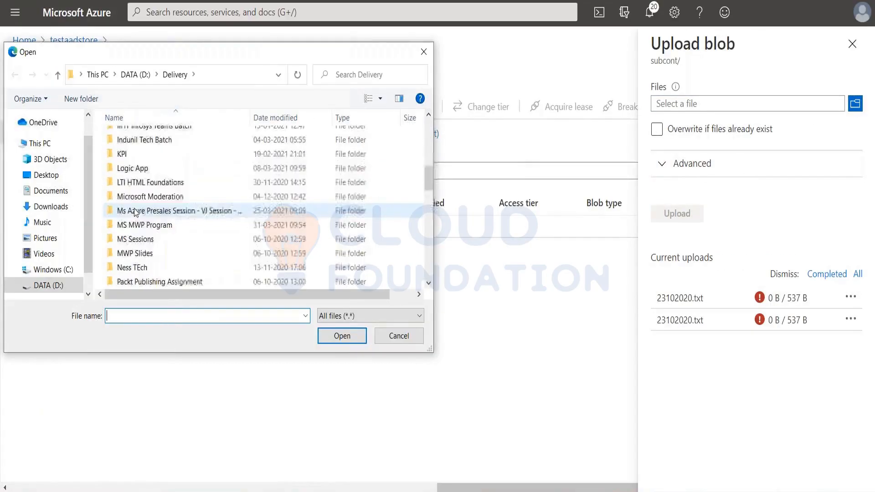
{"action": "left_click", "coordinate": [131, 274]}
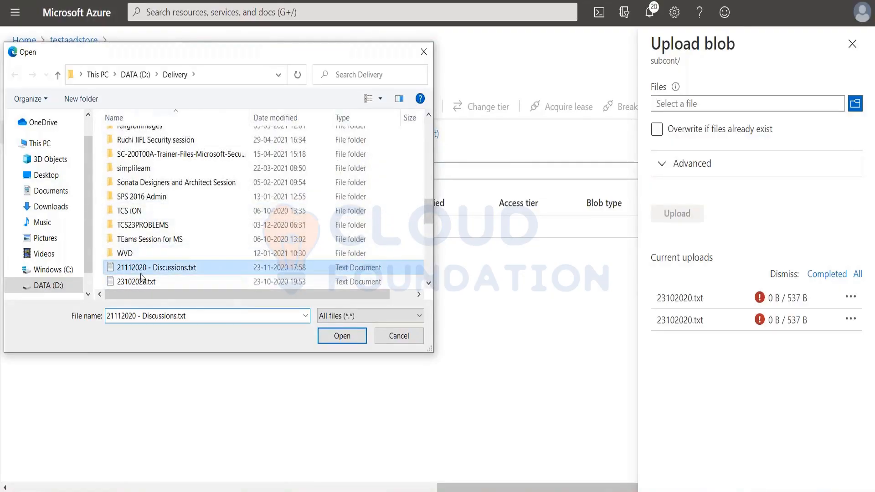
{"action": "left_click", "coordinate": [342, 336]}
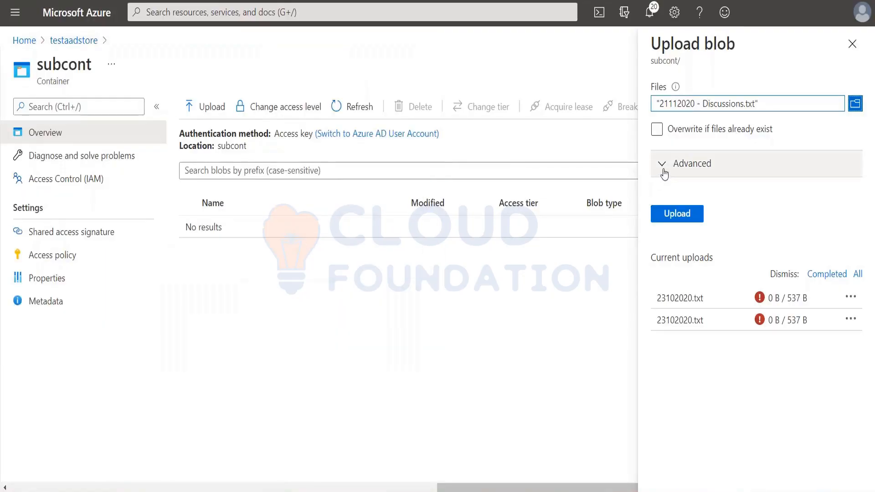
Try to upload the file to a contents folder using Azure AD user account authentication, and check the upload error in the refreshed uploads list.
{"action": "left_click", "coordinate": [664, 171]}
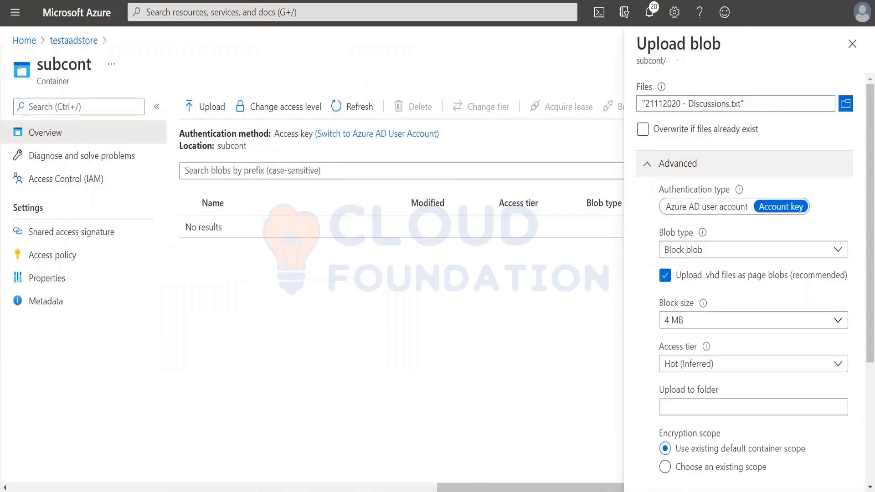
{"action": "left_click", "coordinate": [706, 212]}
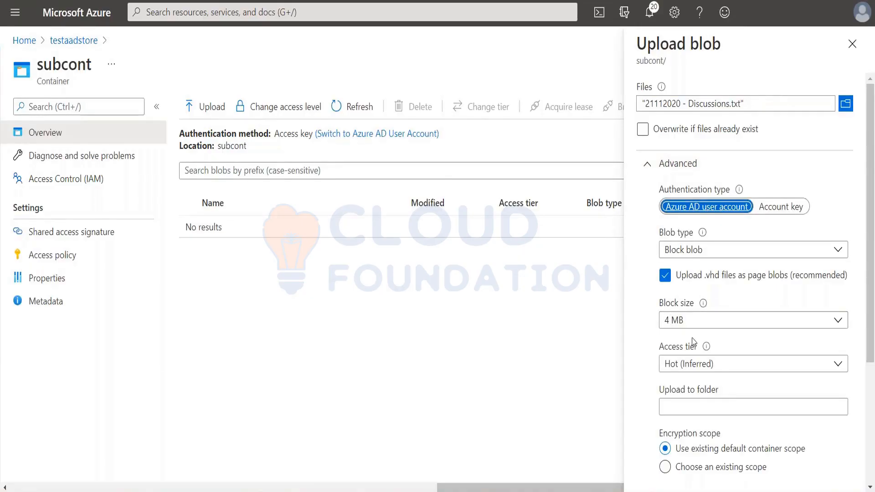
{"action": "scroll", "coordinate": [695, 346], "scroll_direction": "down", "scroll_amount": 4}
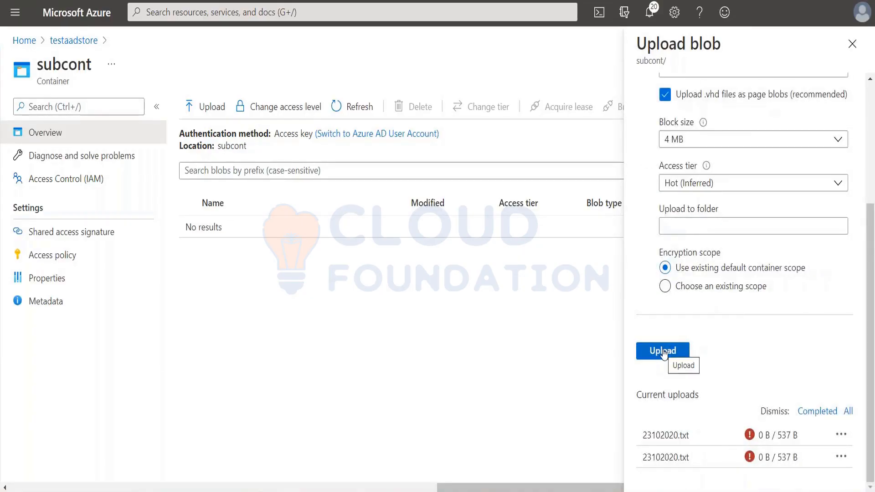
{"action": "left_click", "coordinate": [683, 226]}
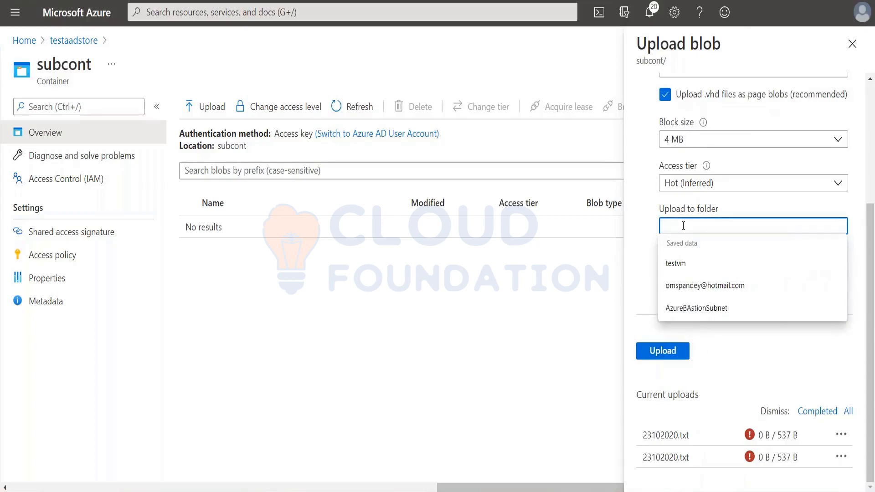
{"action": "type", "text": "contents"}
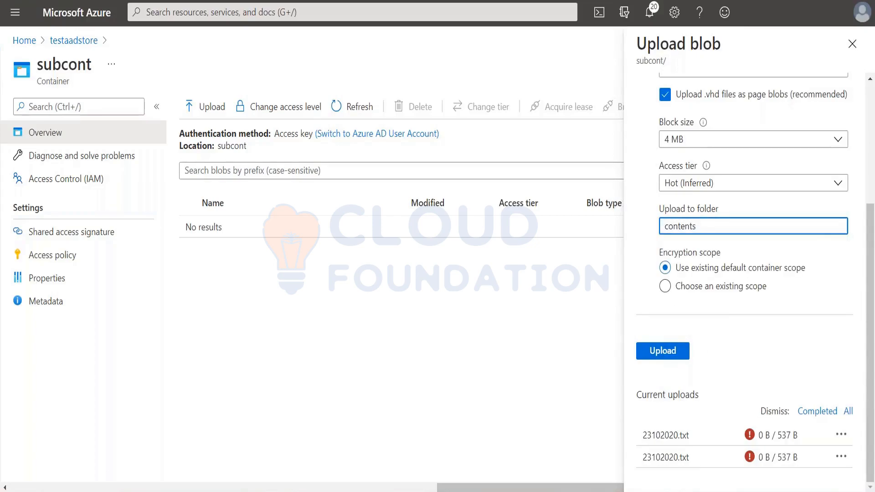
{"action": "left_click", "coordinate": [675, 352]}
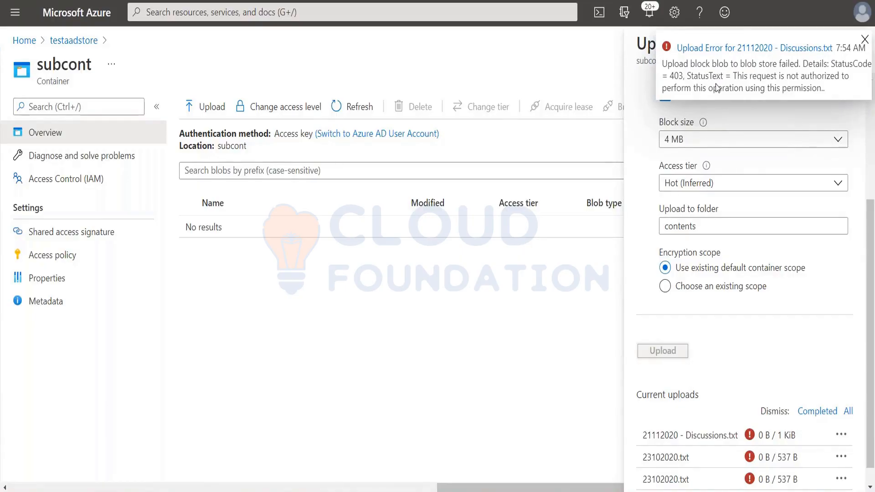
{"action": "left_click", "coordinate": [720, 50]}
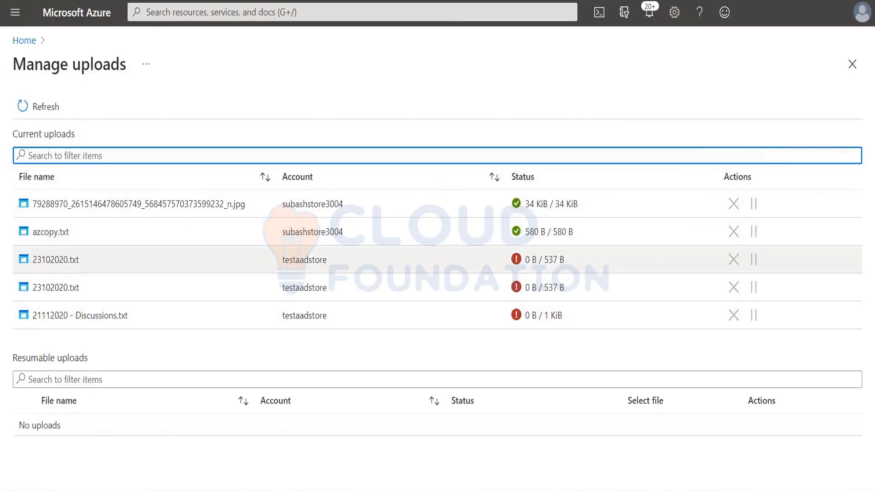
{"action": "left_click", "coordinate": [37, 105]}
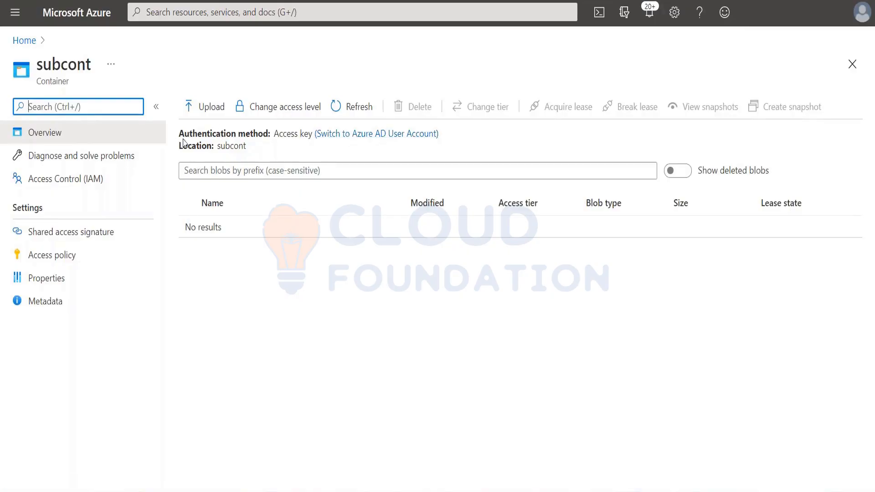
Examine the subcont container's authentication method and switch it to Azure AD User Account.
{"action": "left_click_drag", "start_coordinate": [183, 140], "coordinate": [490, 135]}
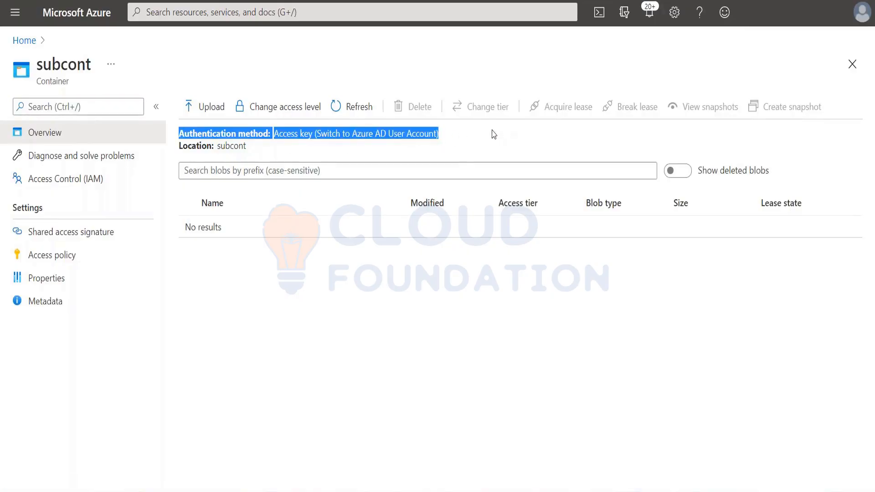
{"action": "left_click", "coordinate": [319, 152]}
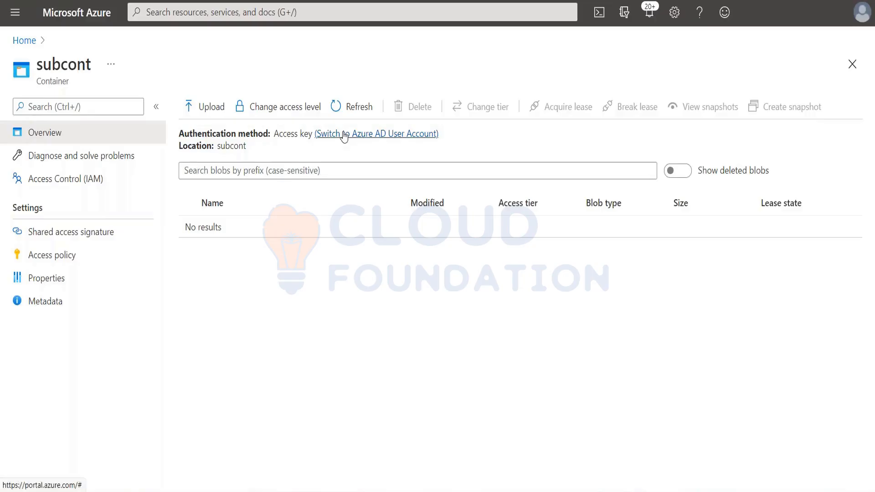
{"action": "left_click", "coordinate": [344, 135]}
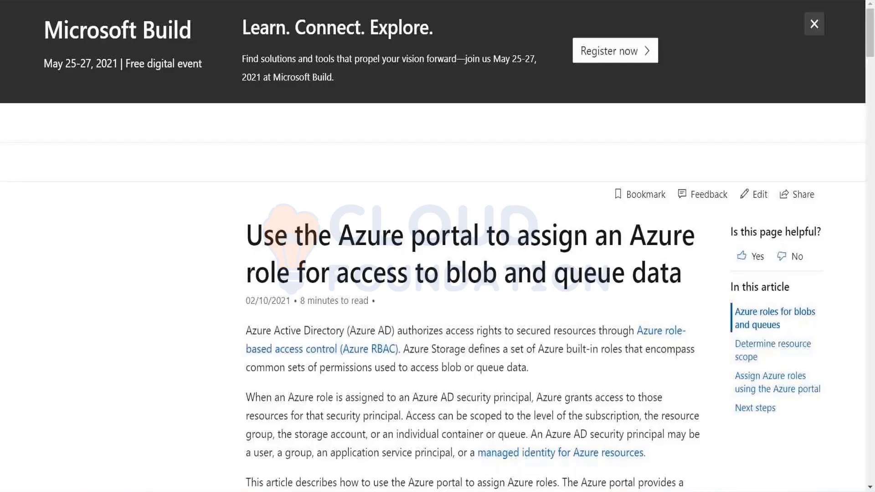
Examine the Microsoft Docs article on assigning Azure roles for blob and queue data, highlighting the Important note on role assignment propagation.
{"action": "scroll", "coordinate": [290, 163], "scroll_direction": "down", "scroll_amount": 1}
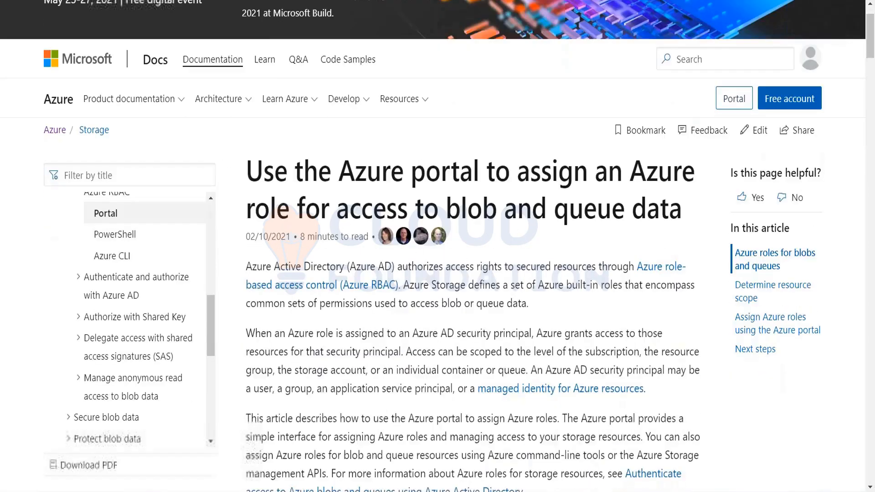
{"action": "scroll", "coordinate": [363, 350], "scroll_direction": "down", "scroll_amount": 3}
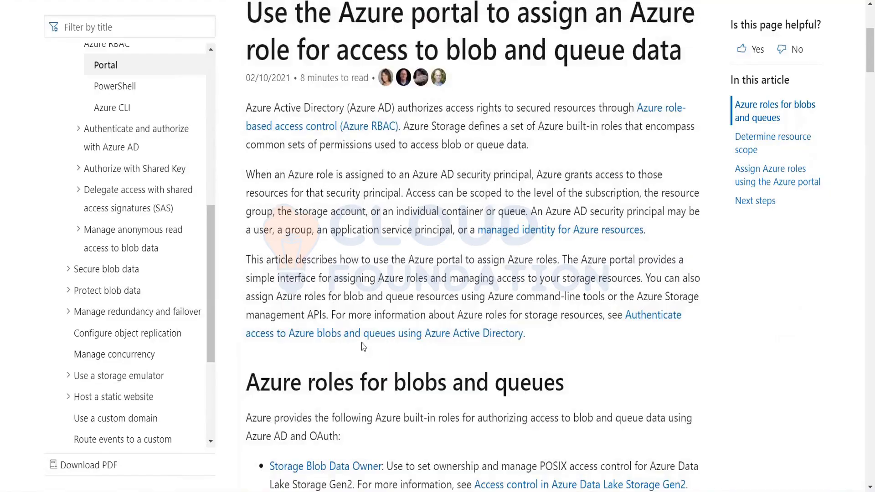
{"action": "scroll", "coordinate": [363, 347], "scroll_direction": "down", "scroll_amount": 7}
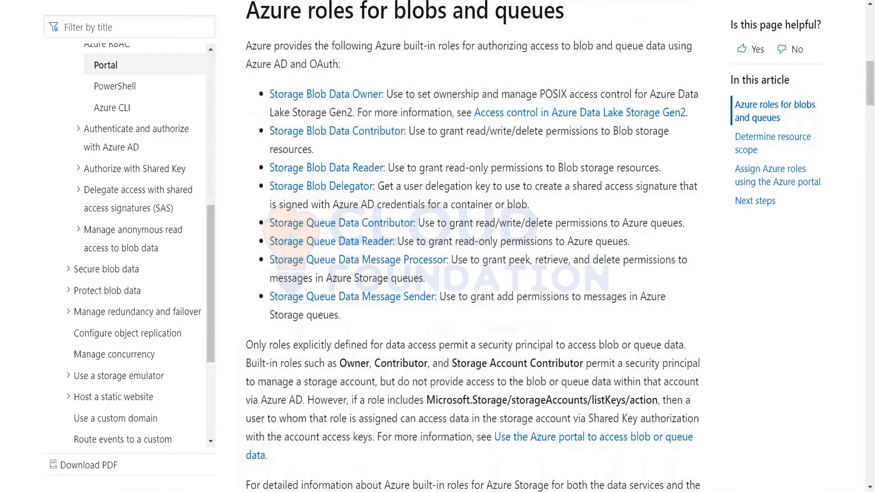
{"action": "scroll", "coordinate": [473, 246], "scroll_direction": "down", "scroll_amount": 2}
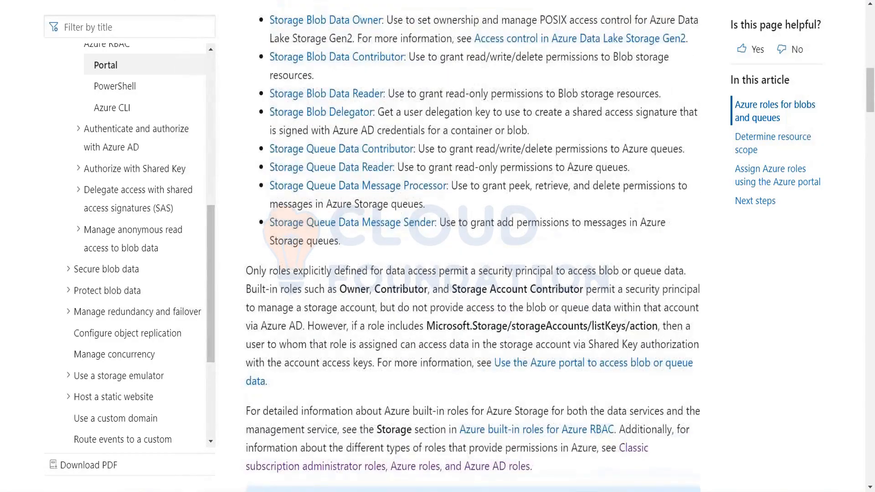
{"action": "scroll", "coordinate": [473, 247], "scroll_direction": "down", "scroll_amount": 8}
{"action": "scroll", "coordinate": [473, 246], "scroll_direction": "down", "scroll_amount": 2}
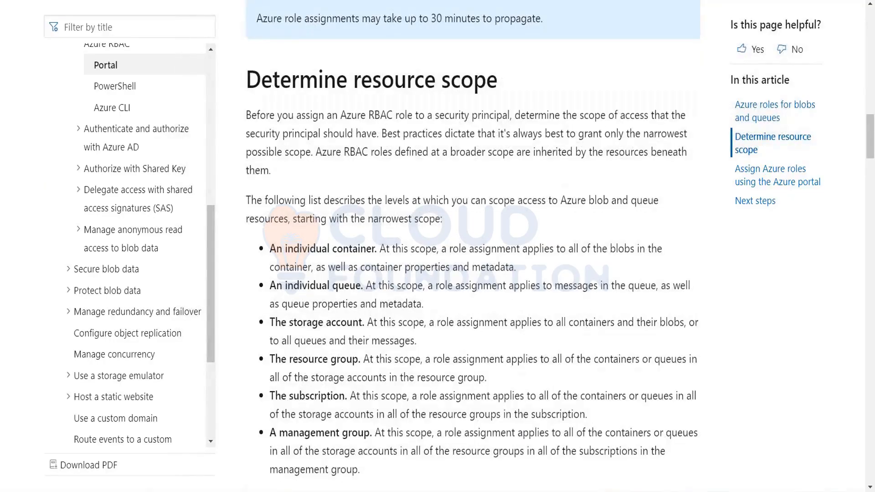
{"action": "scroll", "coordinate": [472, 246], "scroll_direction": "up", "scroll_amount": 8}
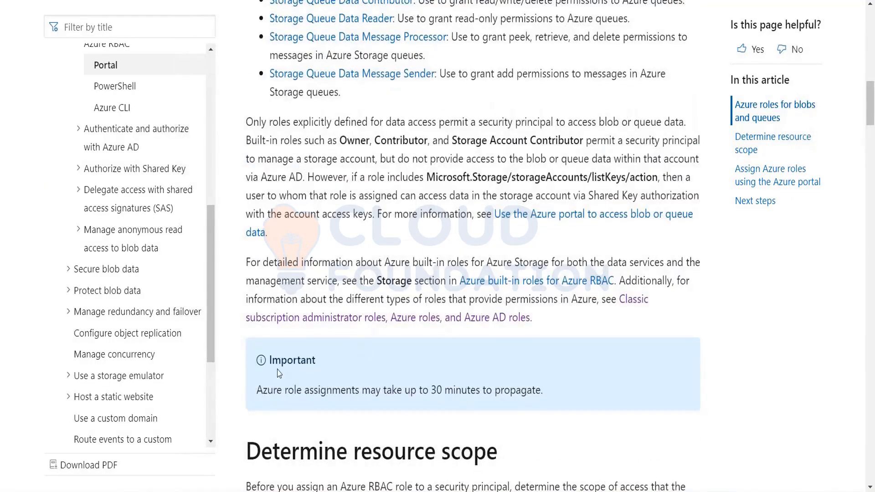
{"action": "left_click_drag", "start_coordinate": [256, 397], "coordinate": [629, 411]}
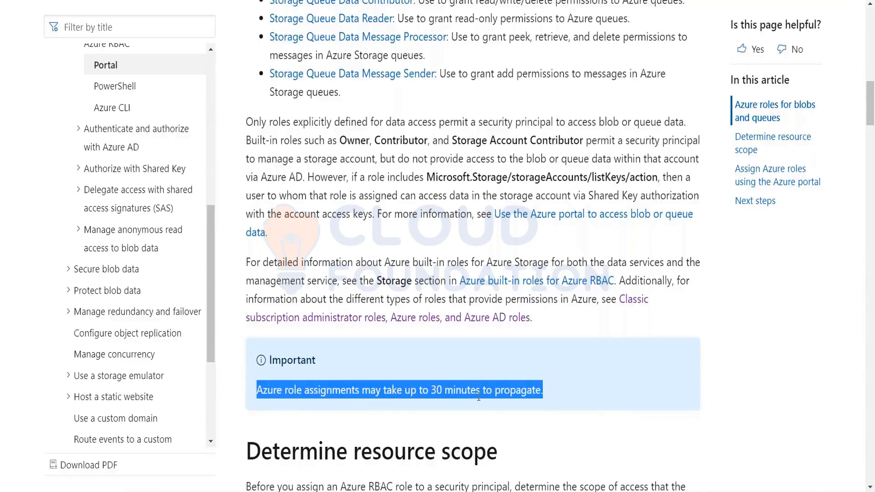
{"action": "left_click", "coordinate": [713, 327]}
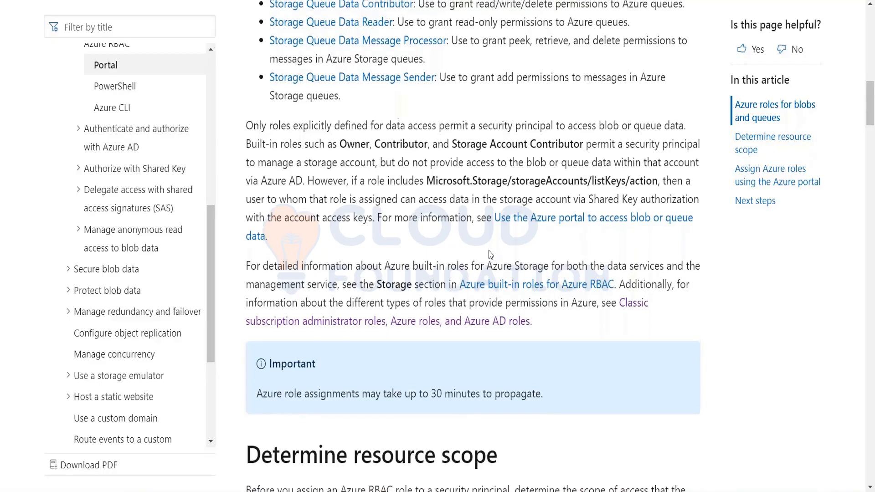
{"action": "scroll", "coordinate": [489, 254], "scroll_direction": "up", "scroll_amount": 15}
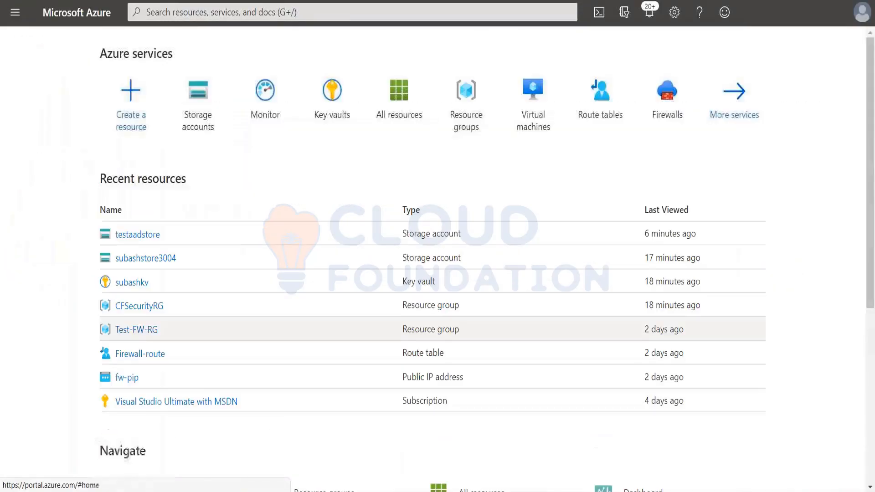
Open Access Control (IAM) for the subashstore3004 storage account and bring up the Add role assignment form.
{"action": "left_click", "coordinate": [163, 256]}
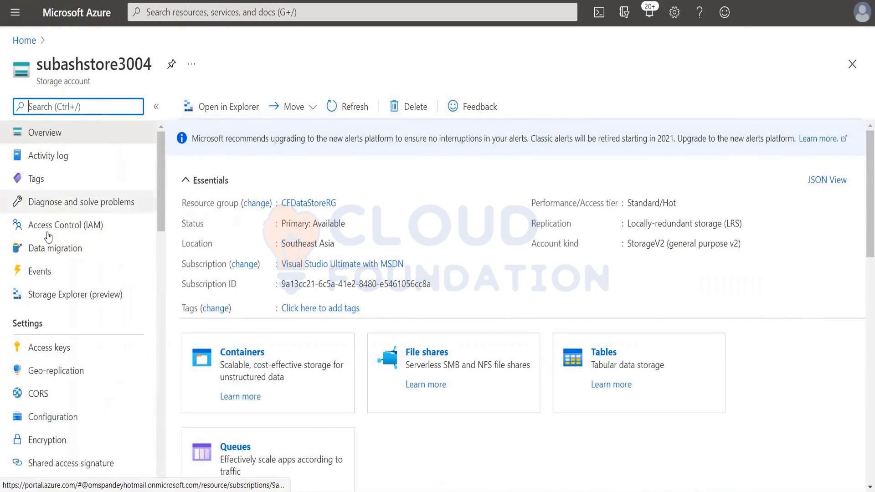
{"action": "left_click", "coordinate": [26, 227]}
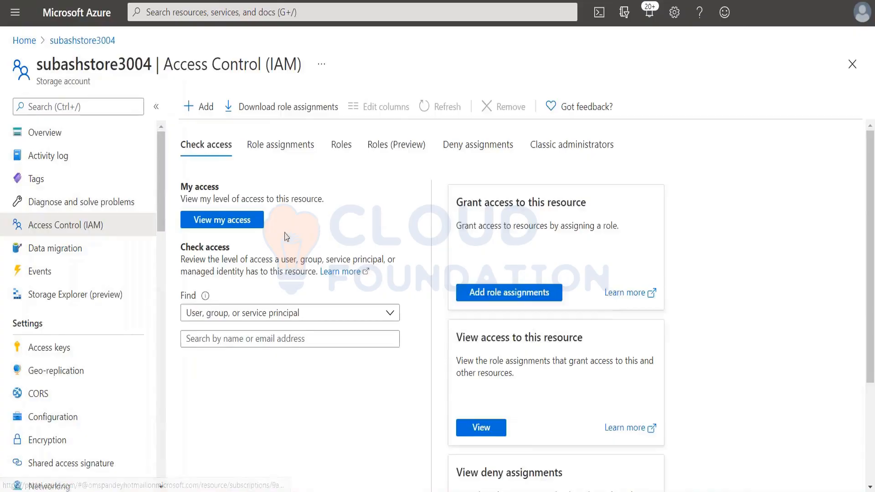
{"action": "left_click", "coordinate": [513, 297]}
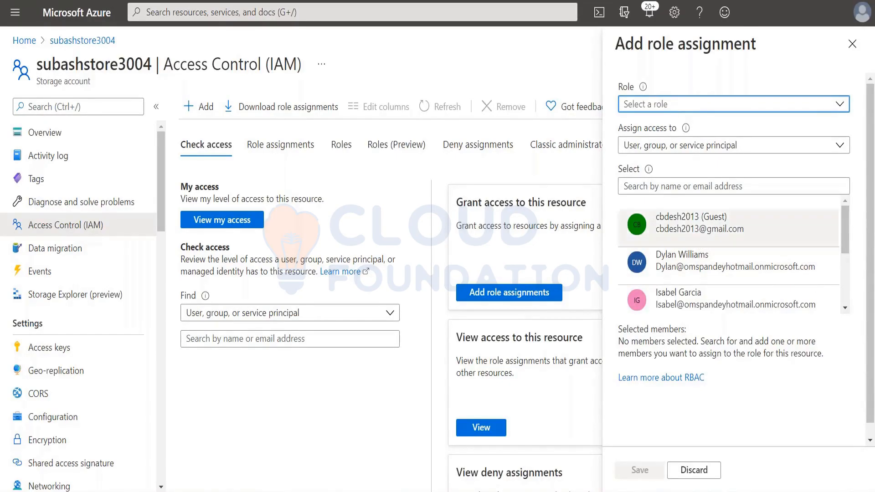
{"action": "mouse_move", "coordinate": [869, 129]}
{"action": "left_mouse_down"}
{"action": "mouse_move", "coordinate": [867, 162]}
{"action": "mouse_move", "coordinate": [868, 125]}
{"action": "left_mouse_up"}
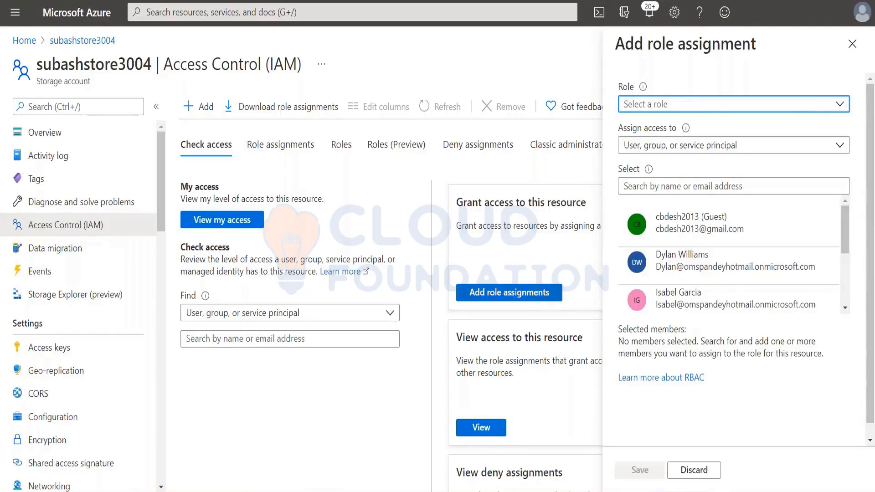
Look through subashstore3004's existing role assignments, close the unused assignment form and return to the access check options.
{"action": "left_click", "coordinate": [275, 152]}
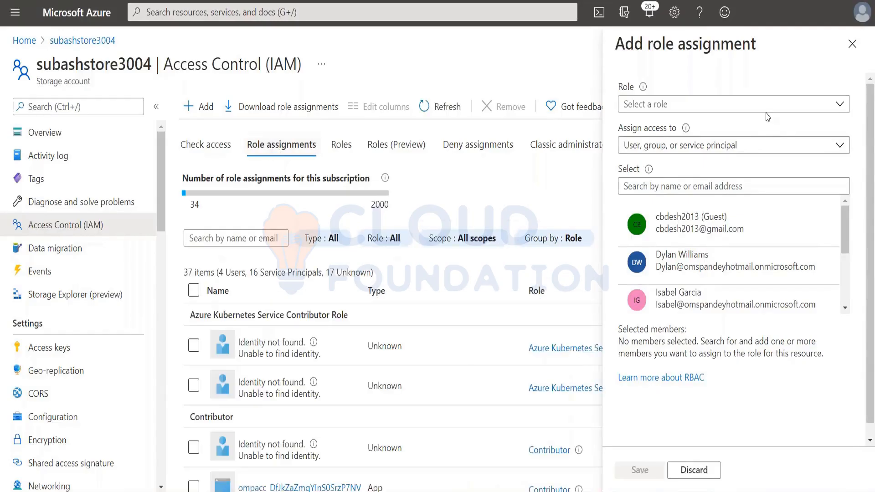
{"action": "left_click", "coordinate": [852, 43]}
{"action": "scroll", "coordinate": [510, 309], "scroll_direction": "down", "scroll_amount": 5}
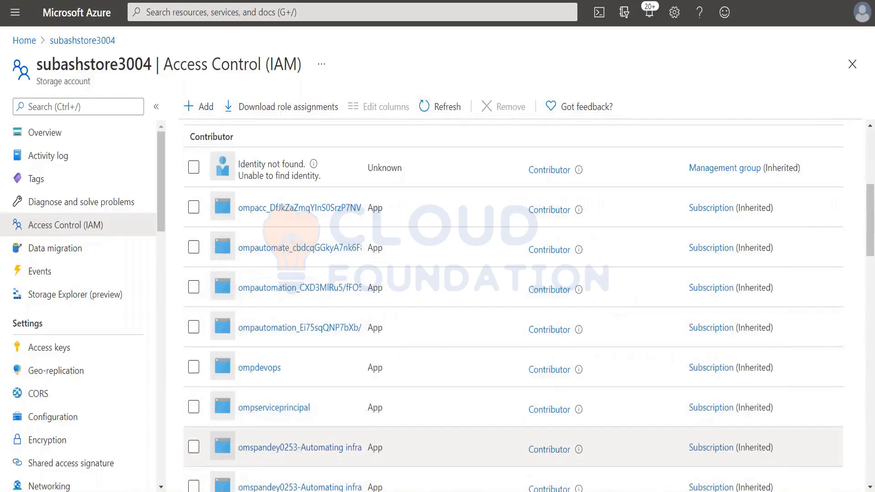
{"action": "scroll", "coordinate": [510, 310], "scroll_direction": "up", "scroll_amount": 5}
{"action": "left_click", "coordinate": [199, 142]}
{"action": "scroll", "coordinate": [485, 390], "scroll_direction": "down", "scroll_amount": 3}
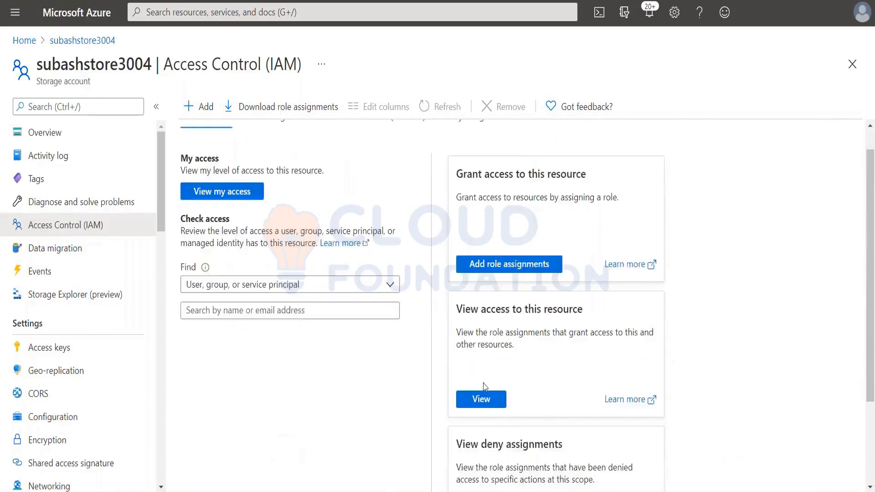
{"action": "scroll", "coordinate": [484, 405], "scroll_direction": "up", "scroll_amount": 3}
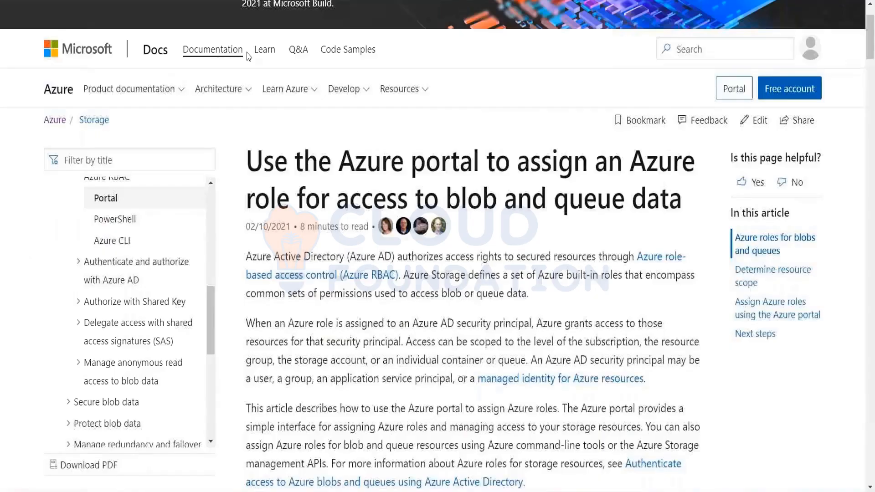
Return to the Microsoft Docs article and review its built-in blob and queue roles and the resource scope section.
{"action": "scroll", "coordinate": [571, 395], "scroll_direction": "down", "scroll_amount": 5}
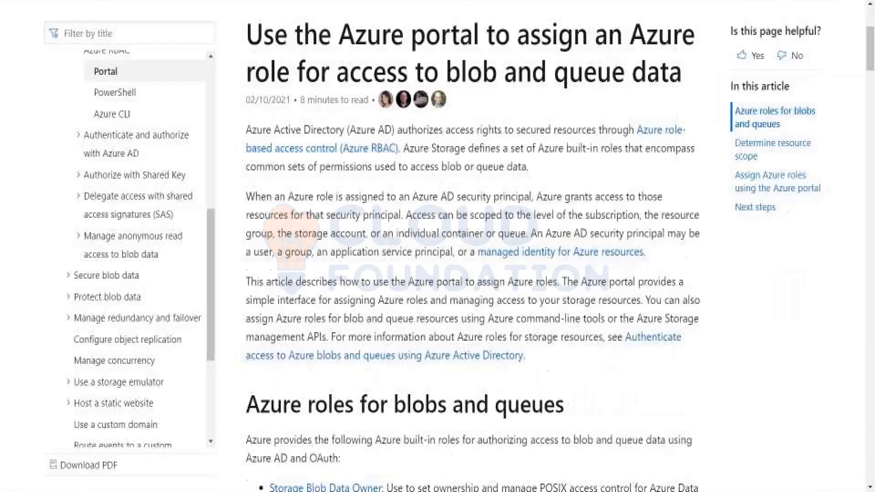
{"action": "scroll", "coordinate": [571, 395], "scroll_direction": "down", "scroll_amount": 1}
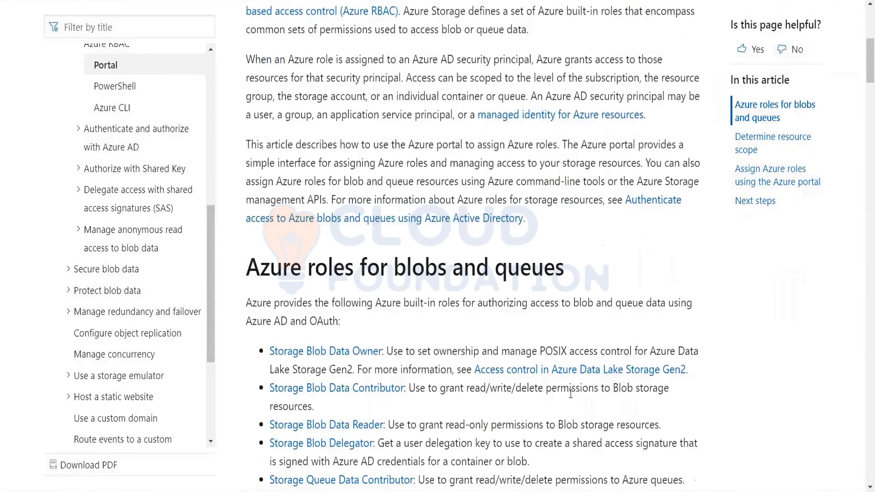
{"action": "scroll", "coordinate": [570, 394], "scroll_direction": "down", "scroll_amount": 12}
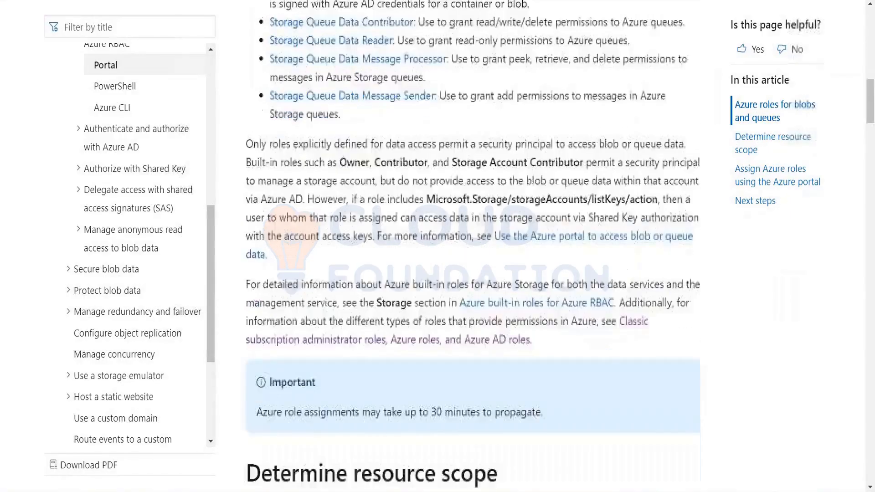
{"action": "scroll", "coordinate": [570, 395], "scroll_direction": "down", "scroll_amount": 2}
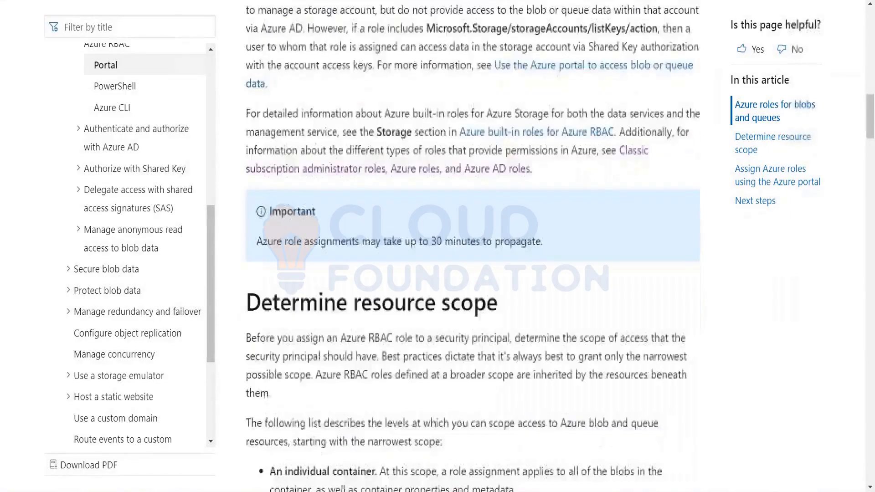